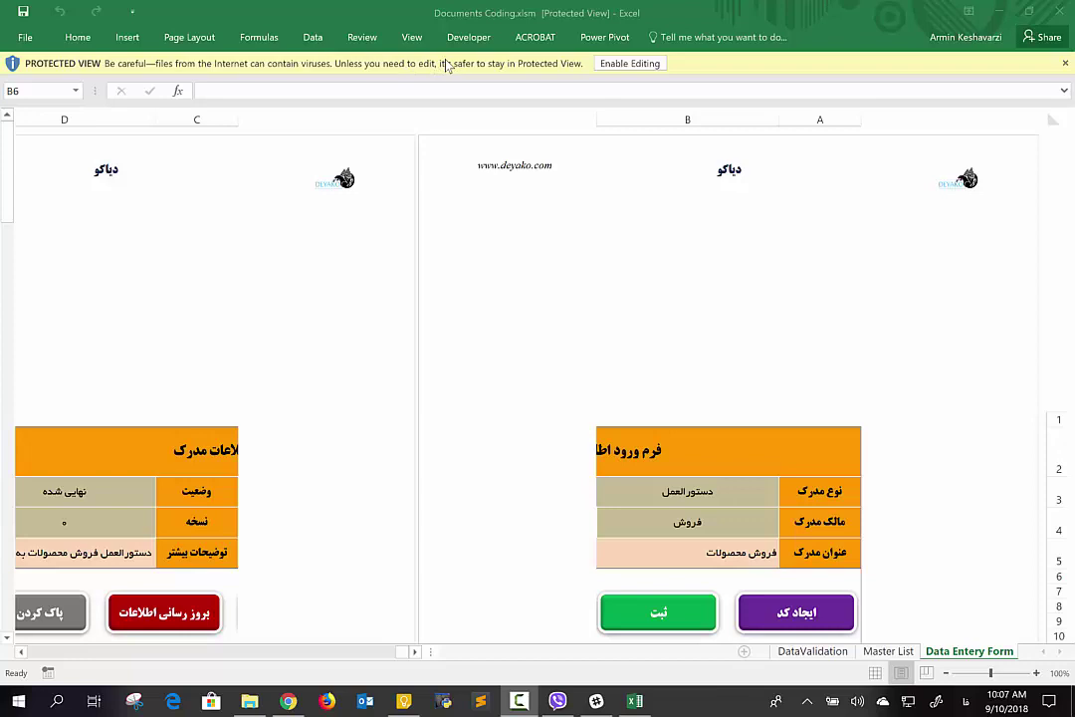
- Bring the Documents Coding.xlsm window, still in Protected View, into focus
{"action": "left_click", "coordinate": [626, 63]}
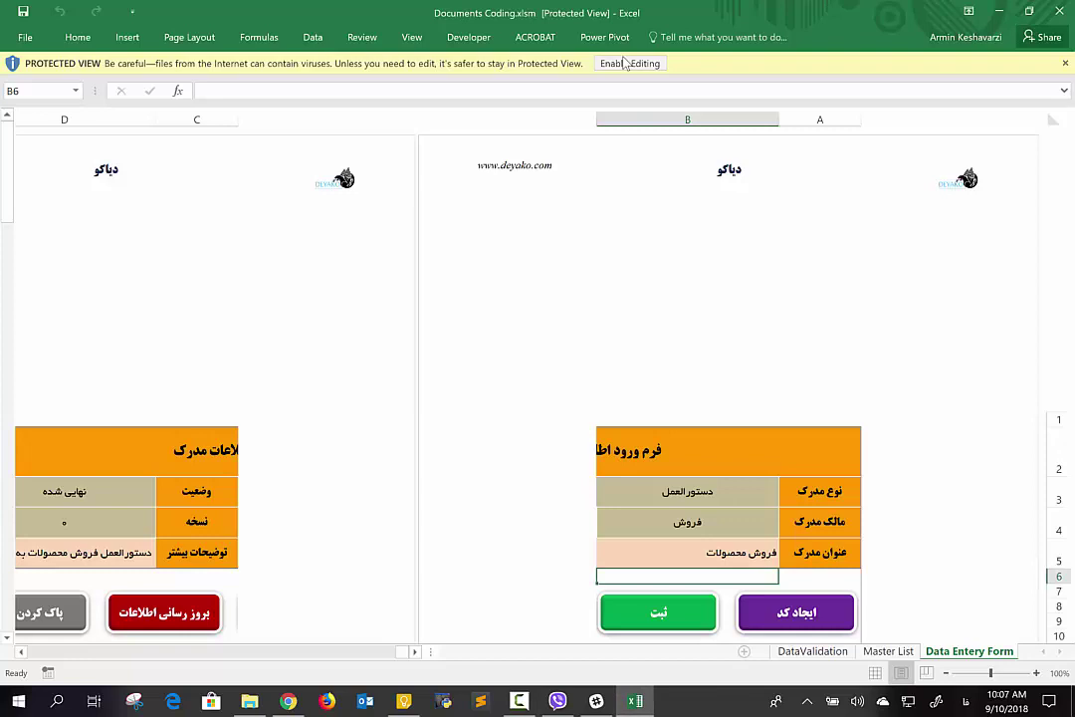
- Enable editing and turn on macros for Documents Coding.xlsm
{"action": "left_click", "coordinate": [612, 65]}
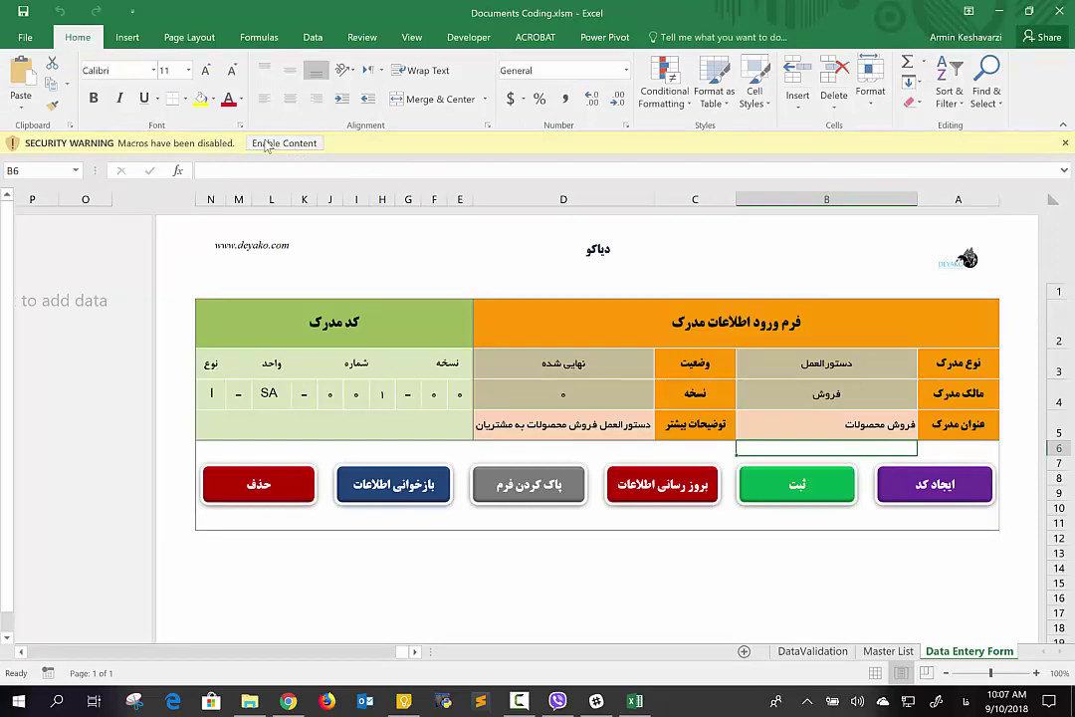
{"action": "left_click", "coordinate": [267, 143]}
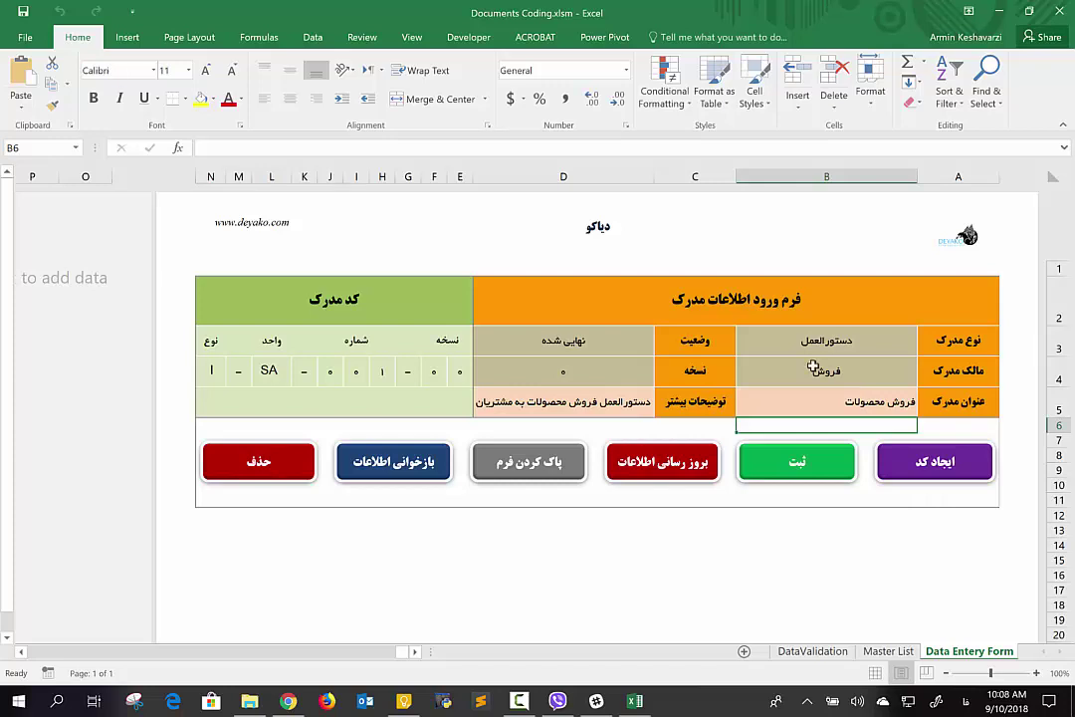
{"action": "left_click", "coordinate": [742, 343]}
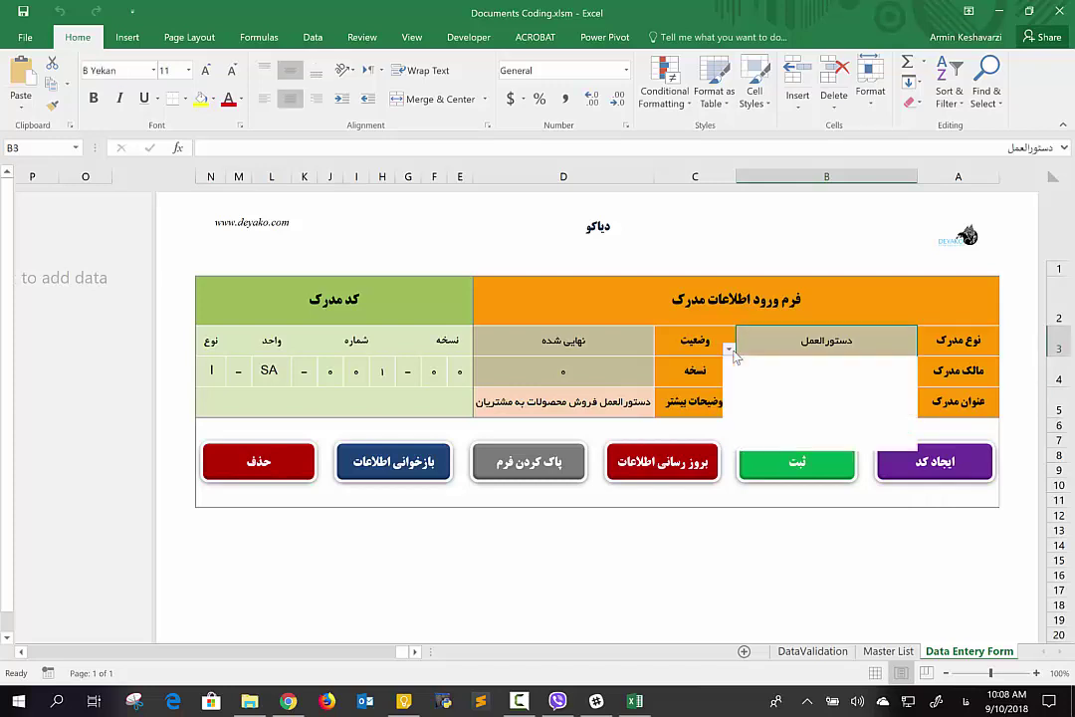
{"action": "left_click", "coordinate": [729, 348]}
{"action": "left_click", "coordinate": [729, 365]}
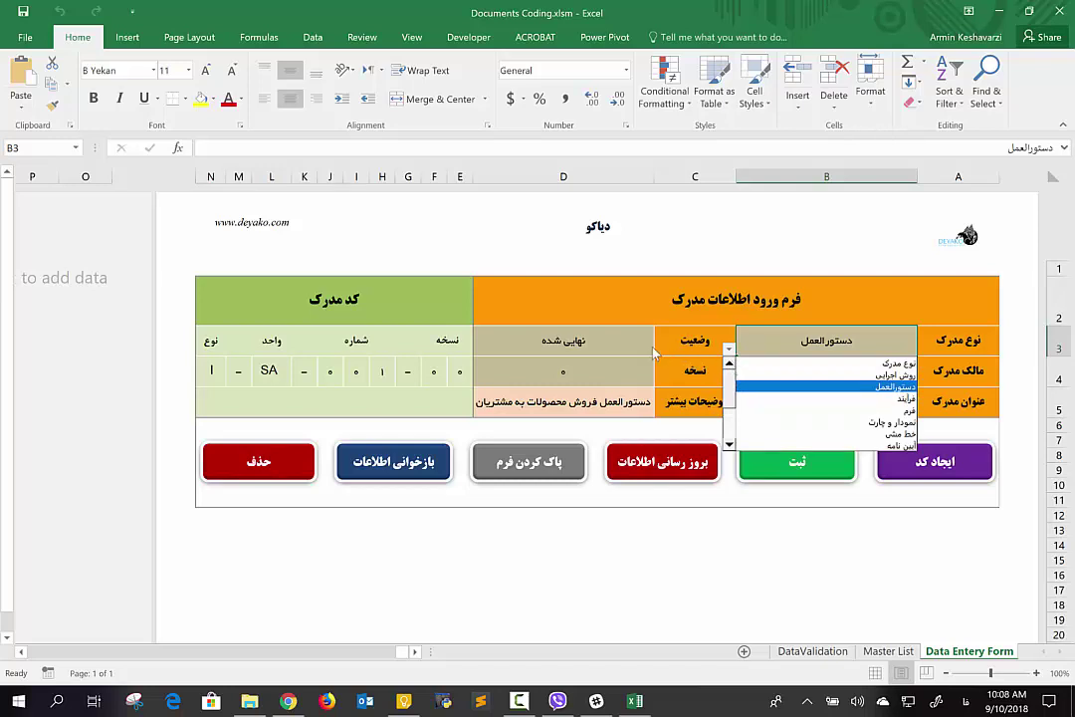
{"action": "key", "text": "Escape"}
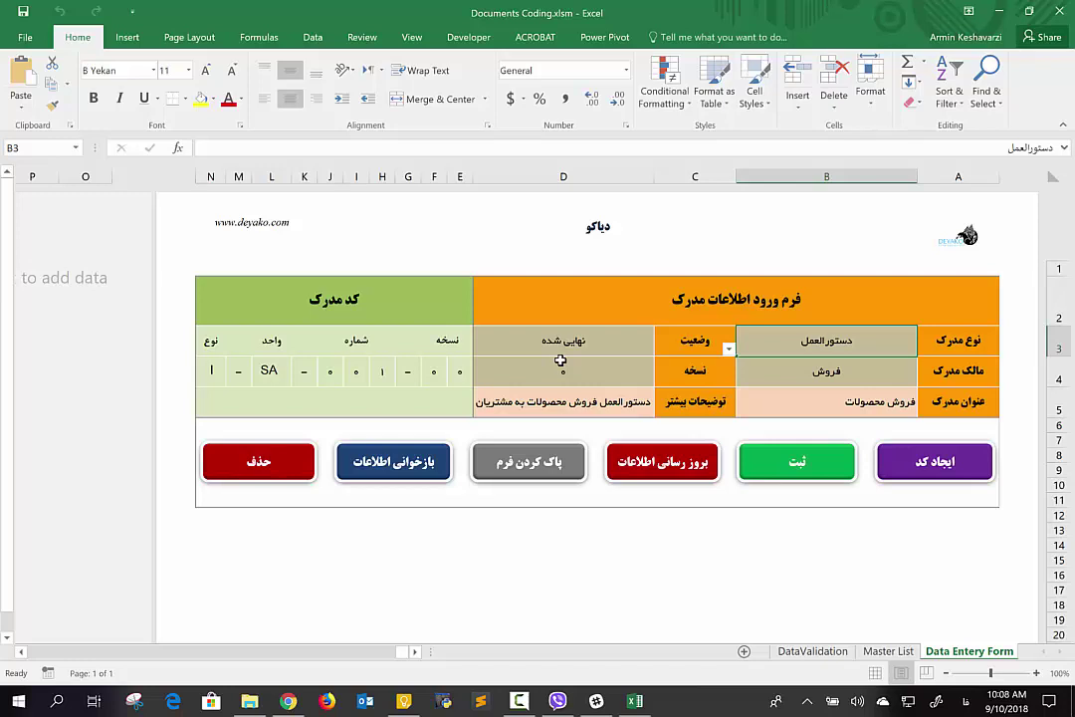
{"action": "left_click_drag", "start_coordinate": [211, 375], "coordinate": [459, 375]}
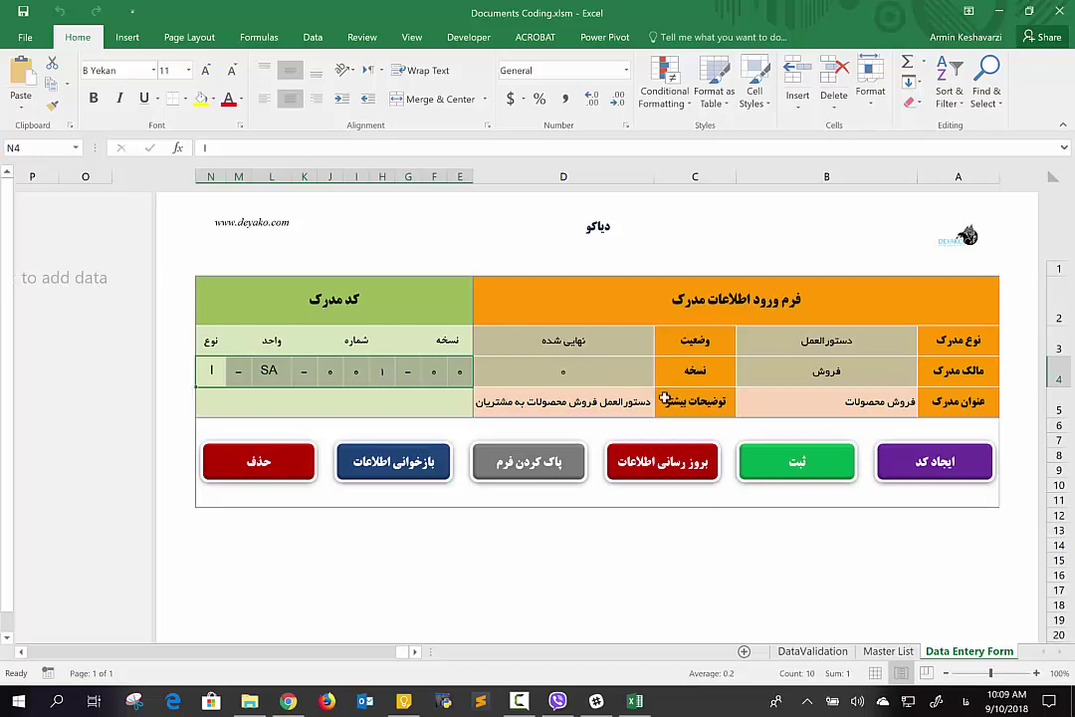
{"action": "left_click", "coordinate": [888, 652]}
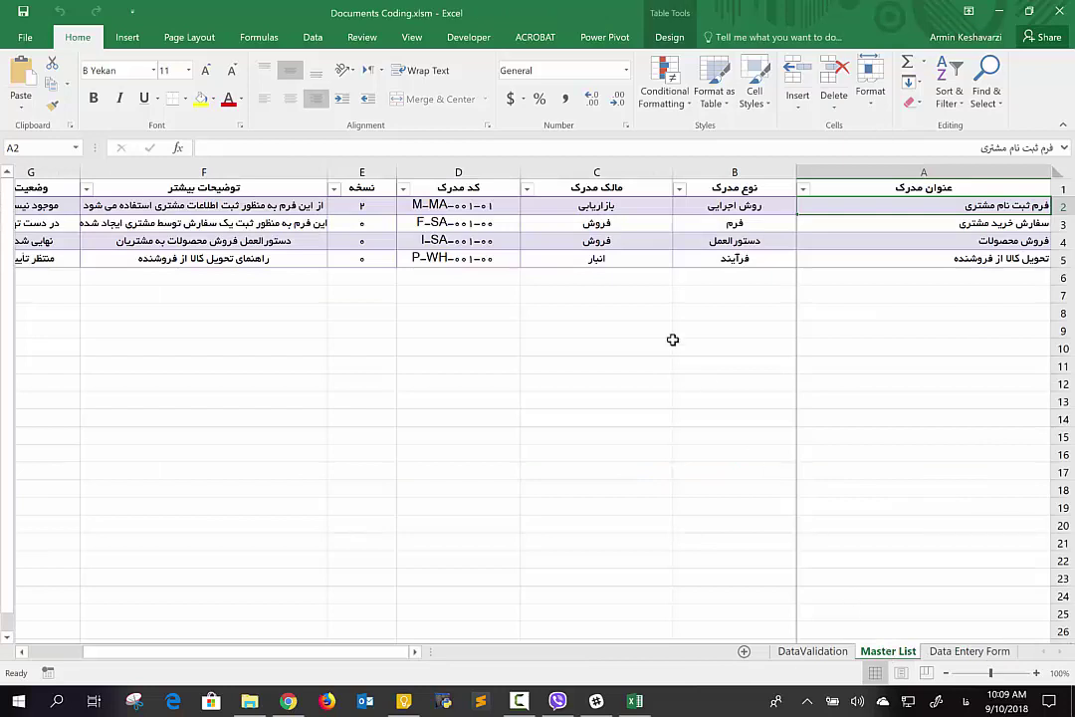
{"action": "left_click", "coordinate": [480, 211]}
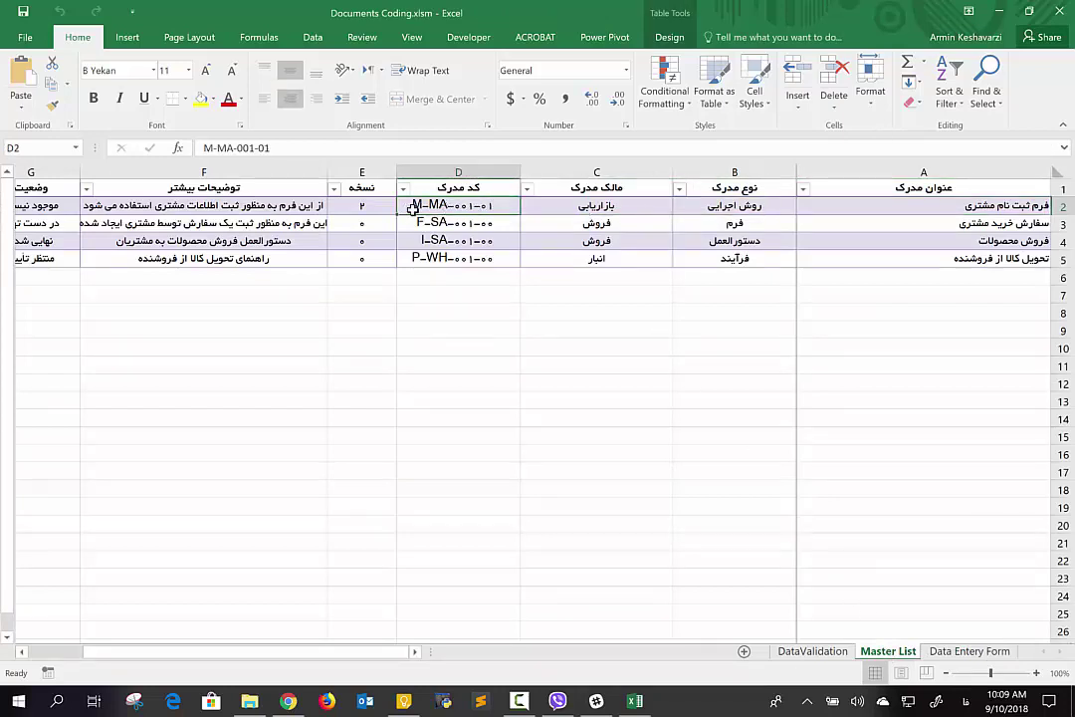
{"action": "left_click", "coordinate": [938, 652]}
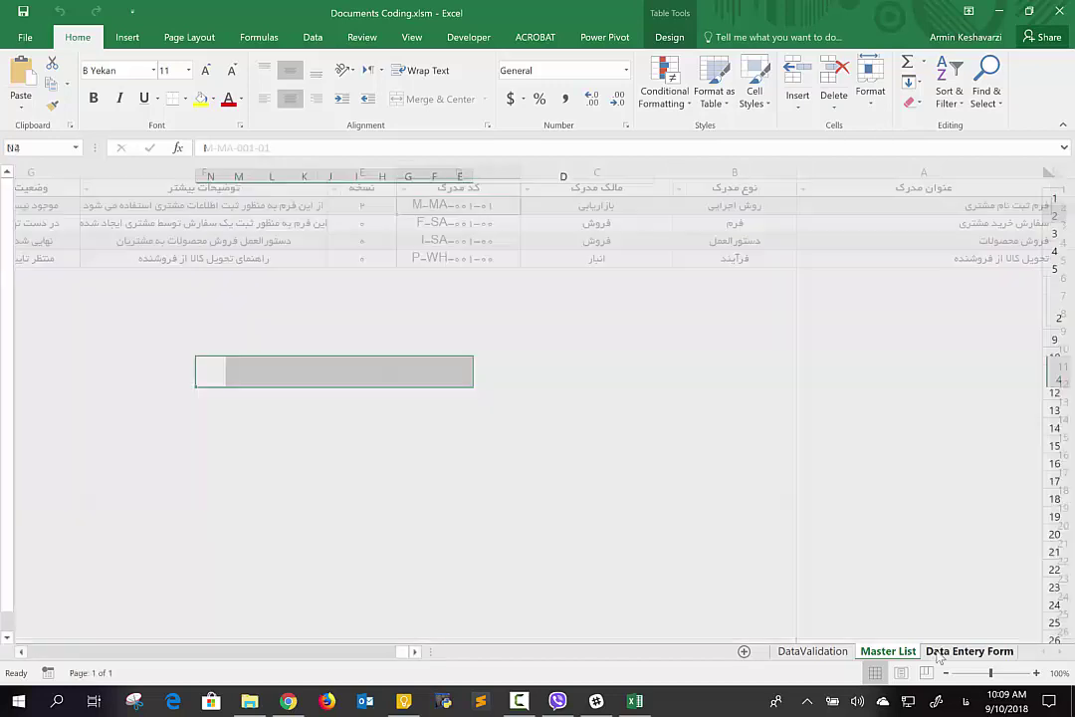
{"action": "left_click", "coordinate": [205, 366]}
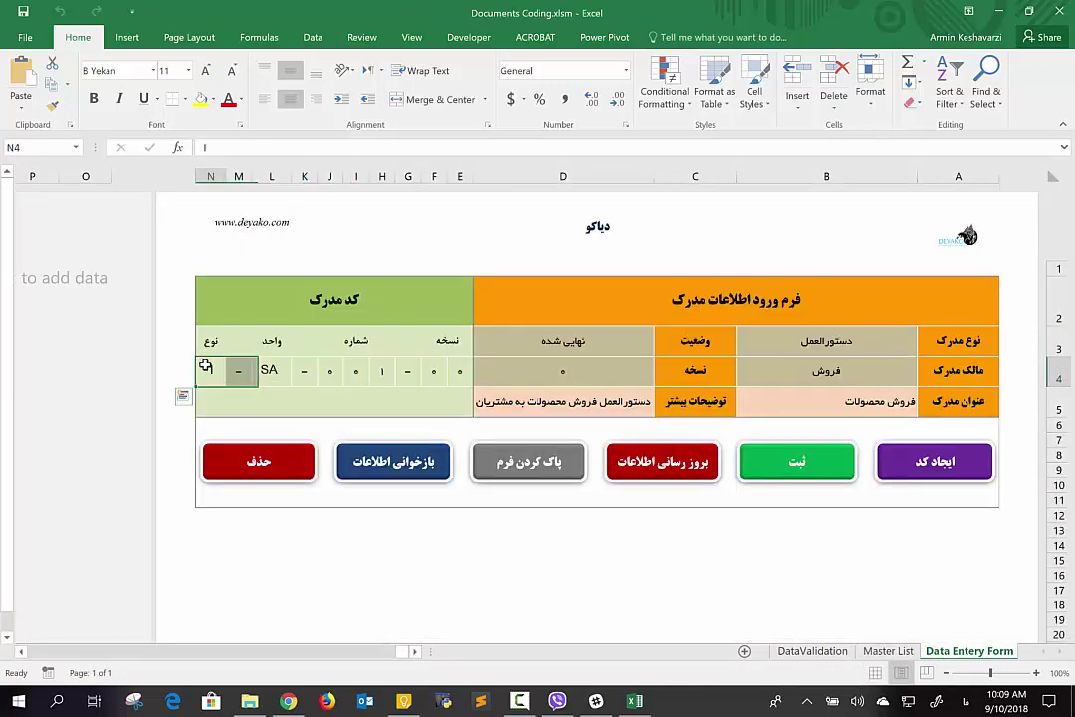
- On the DataValidation sheet, select the document type names in column B and codes D2:D8
{"action": "left_click", "coordinate": [797, 653]}
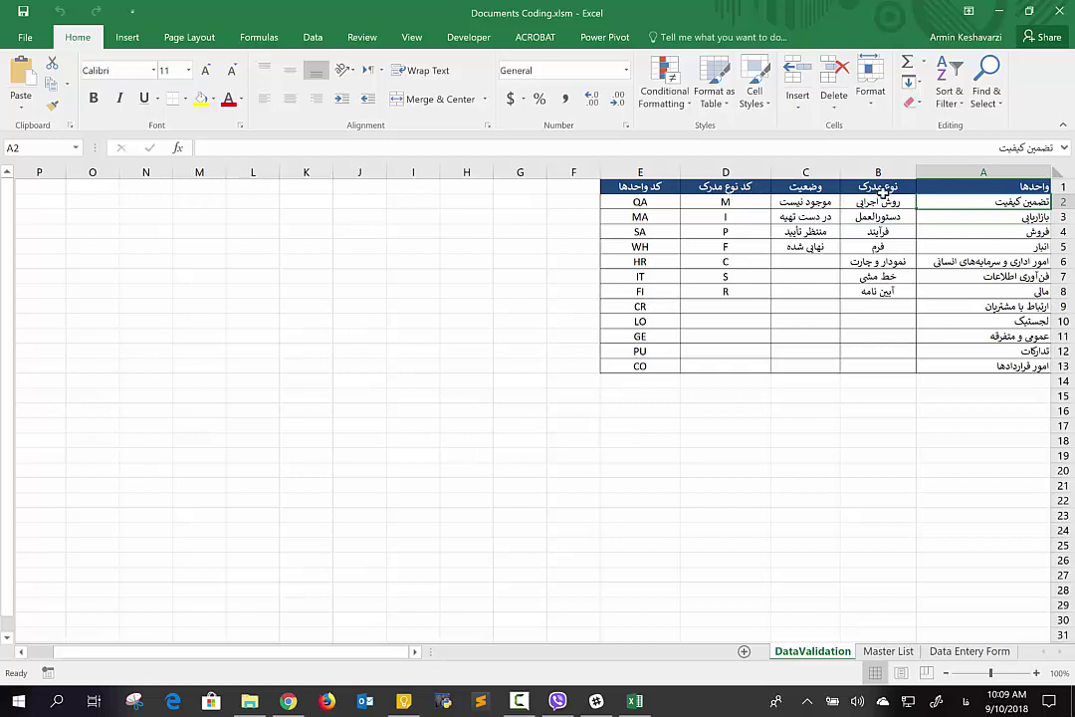
{"action": "left_click_drag", "start_coordinate": [885, 199], "coordinate": [888, 293]}
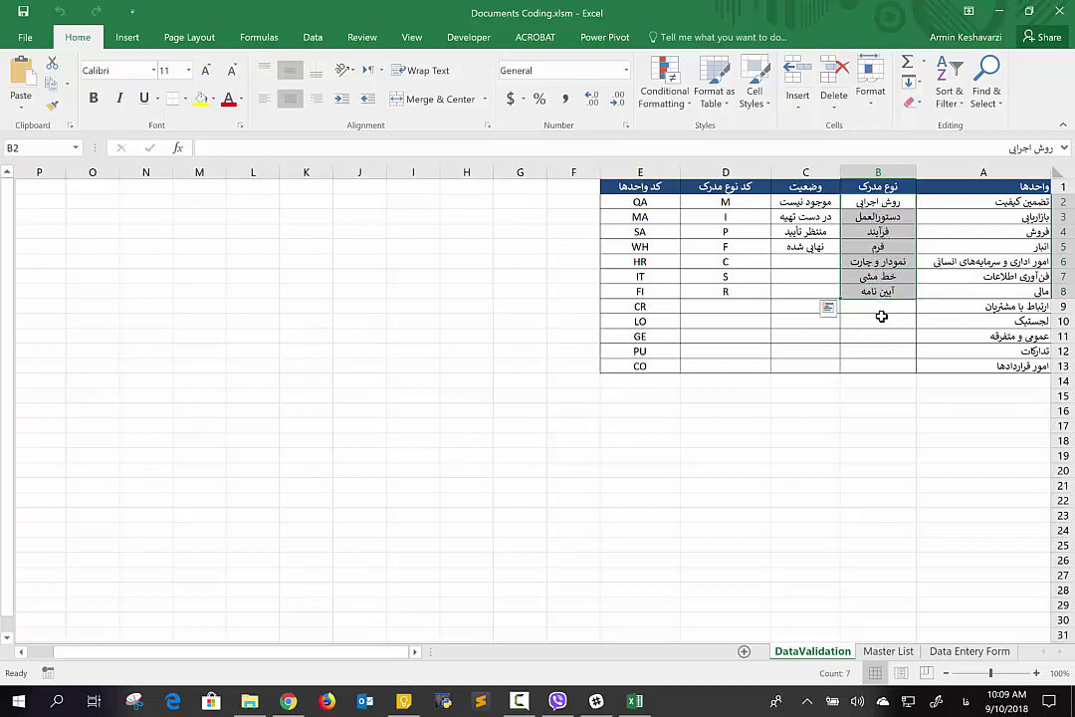
{"action": "left_click", "coordinate": [734, 206]}
{"action": "left_click_drag", "start_coordinate": [734, 209], "coordinate": [747, 293]}
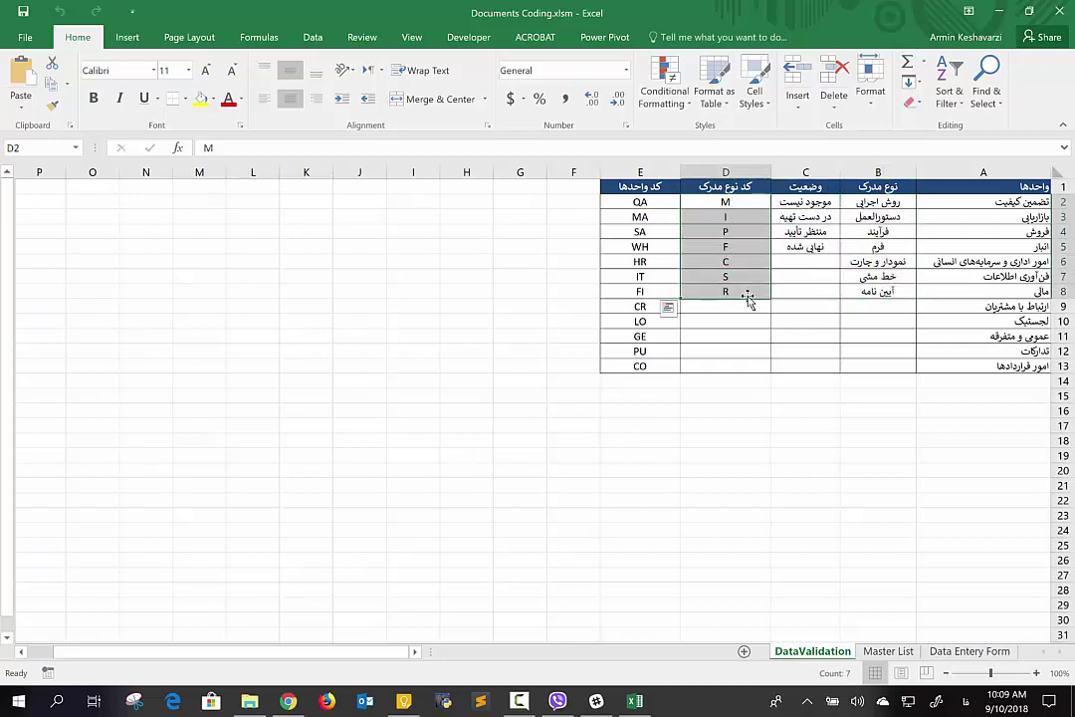
{"action": "left_click", "coordinate": [744, 206]}
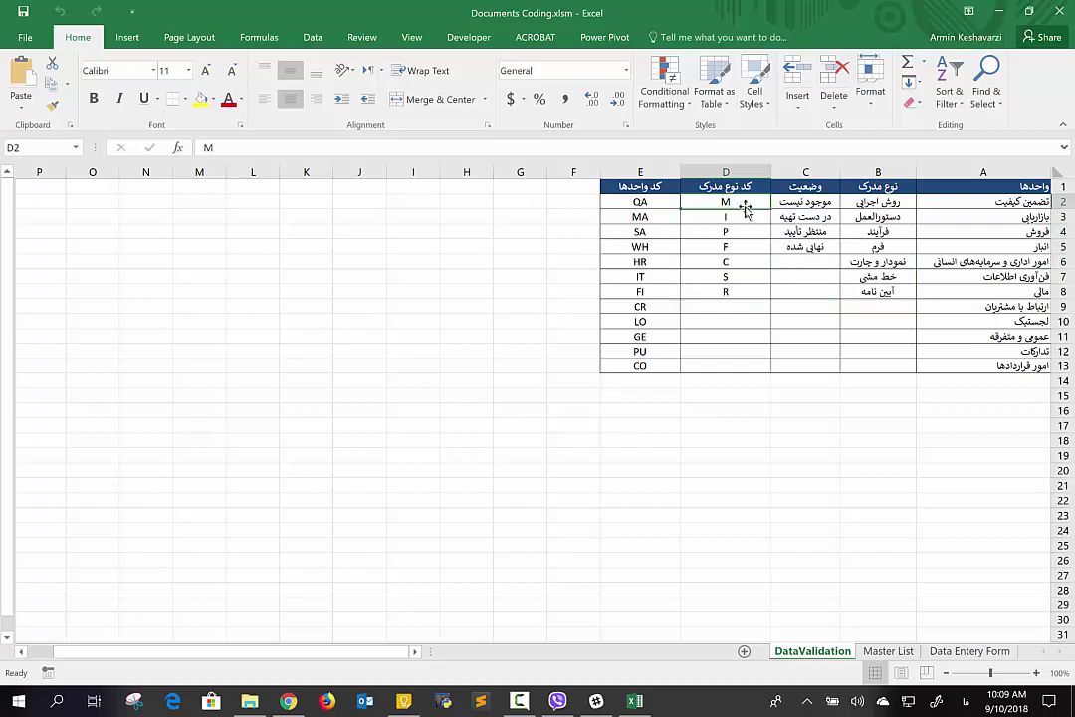
{"action": "left_click", "coordinate": [732, 217]}
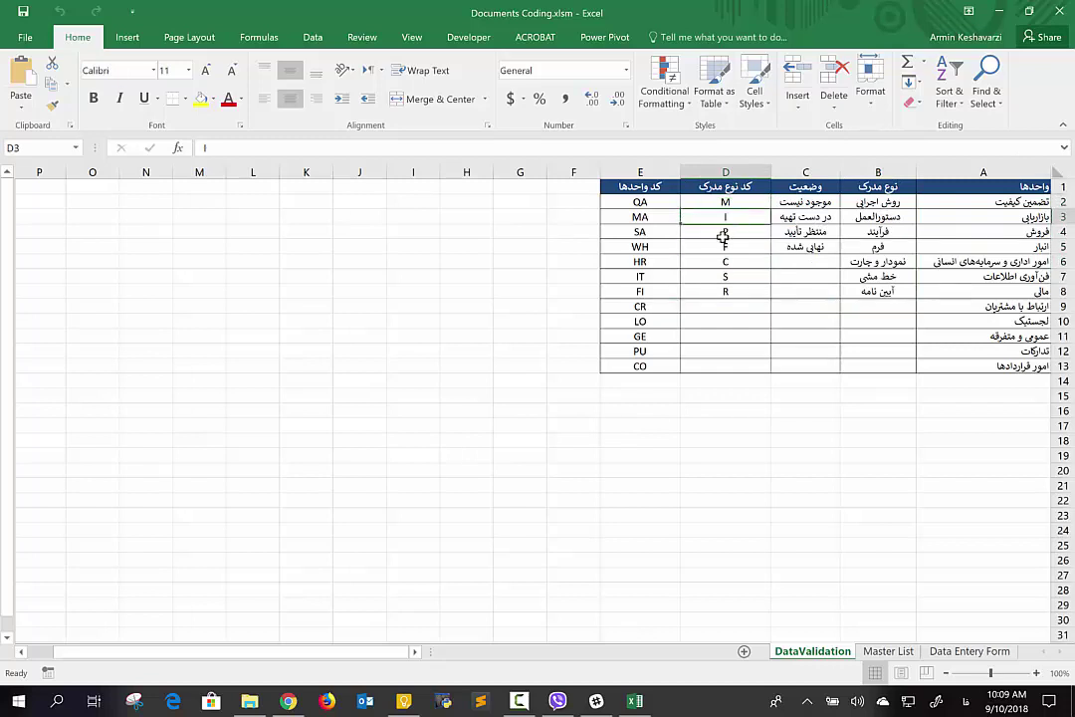
{"action": "left_click", "coordinate": [724, 232]}
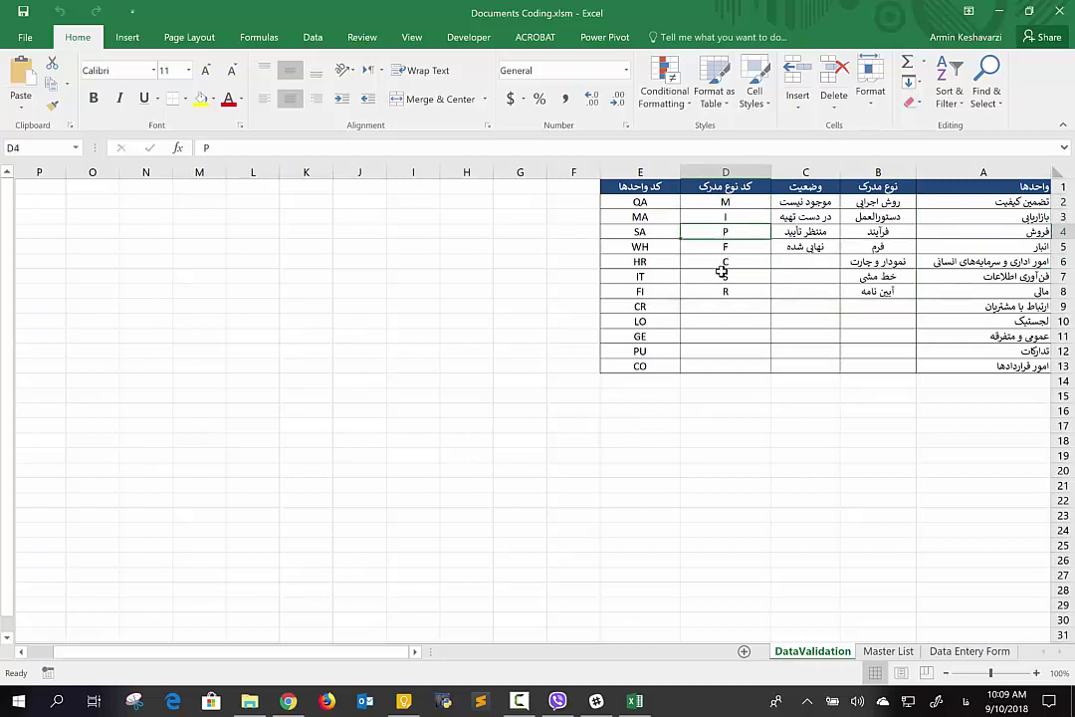
{"action": "left_click", "coordinate": [744, 206]}
{"action": "left_click_drag", "start_coordinate": [744, 206], "coordinate": [750, 286]}
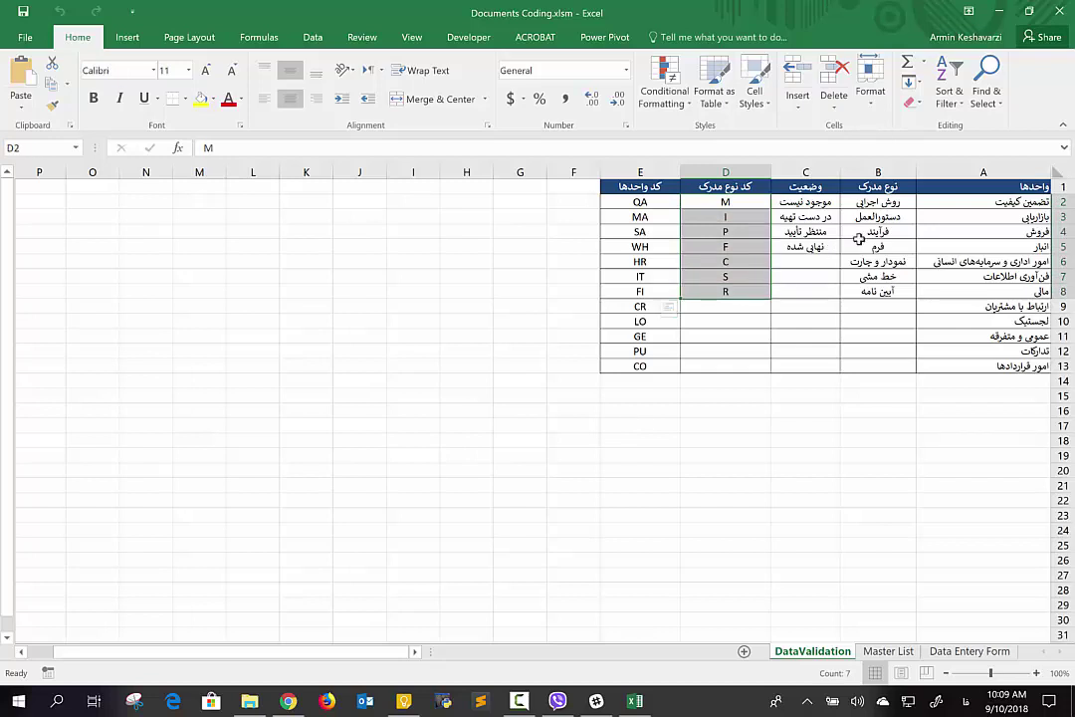
{"action": "left_click_drag", "start_coordinate": [887, 203], "coordinate": [893, 290]}
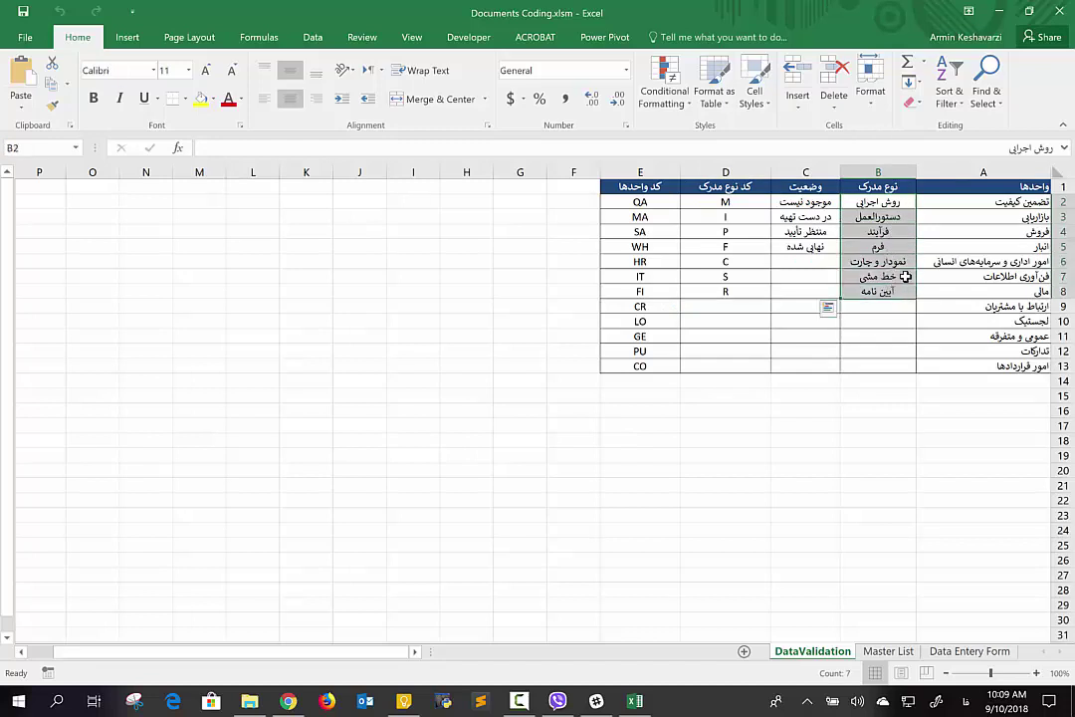
- Select the unit names A2:A13 and unit codes E2:E13, then the type codes D2:D8
{"action": "left_click", "coordinate": [999, 205]}
{"action": "left_click_drag", "start_coordinate": [999, 209], "coordinate": [981, 366]}
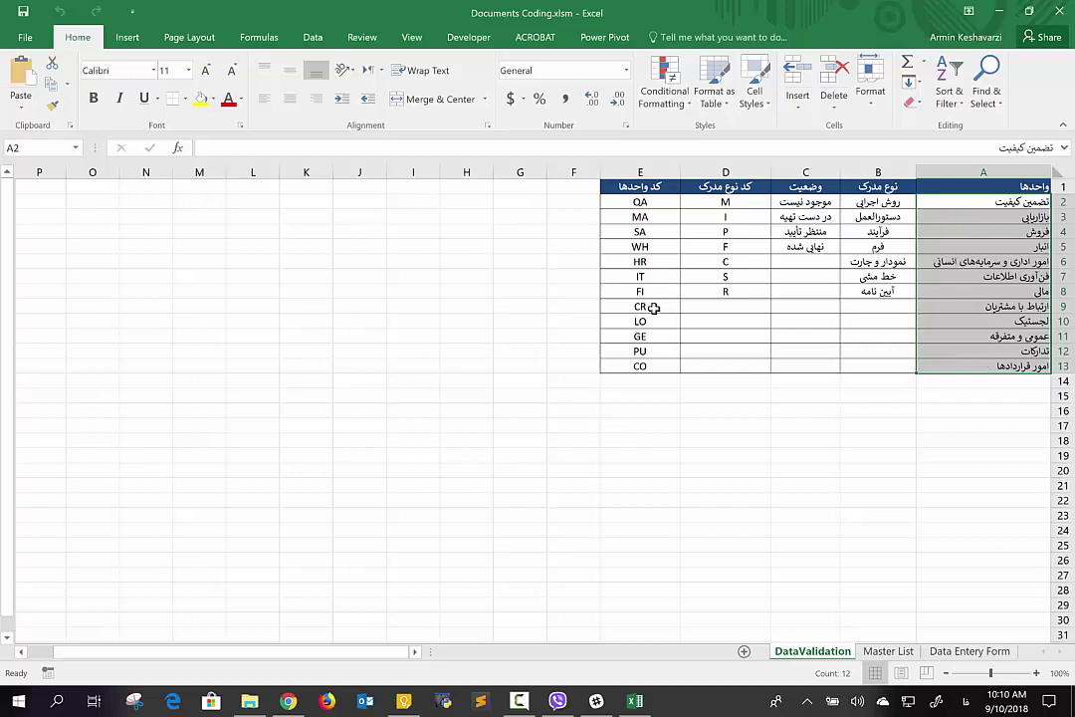
{"action": "left_click_drag", "start_coordinate": [660, 202], "coordinate": [649, 365]}
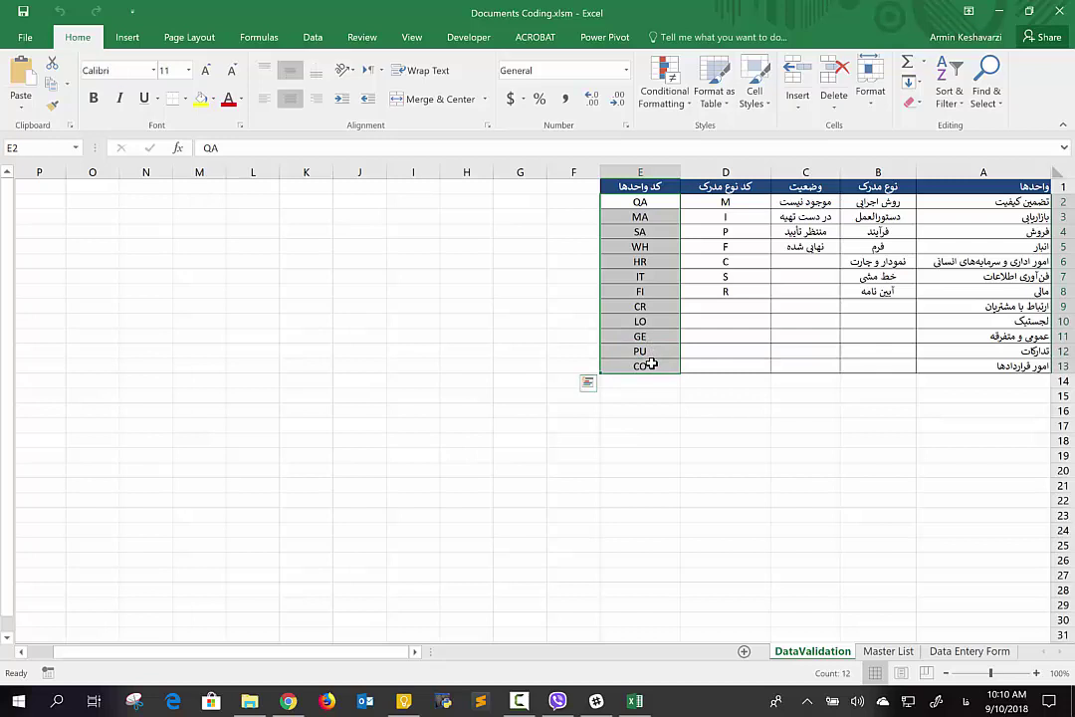
{"action": "left_click", "coordinate": [647, 202]}
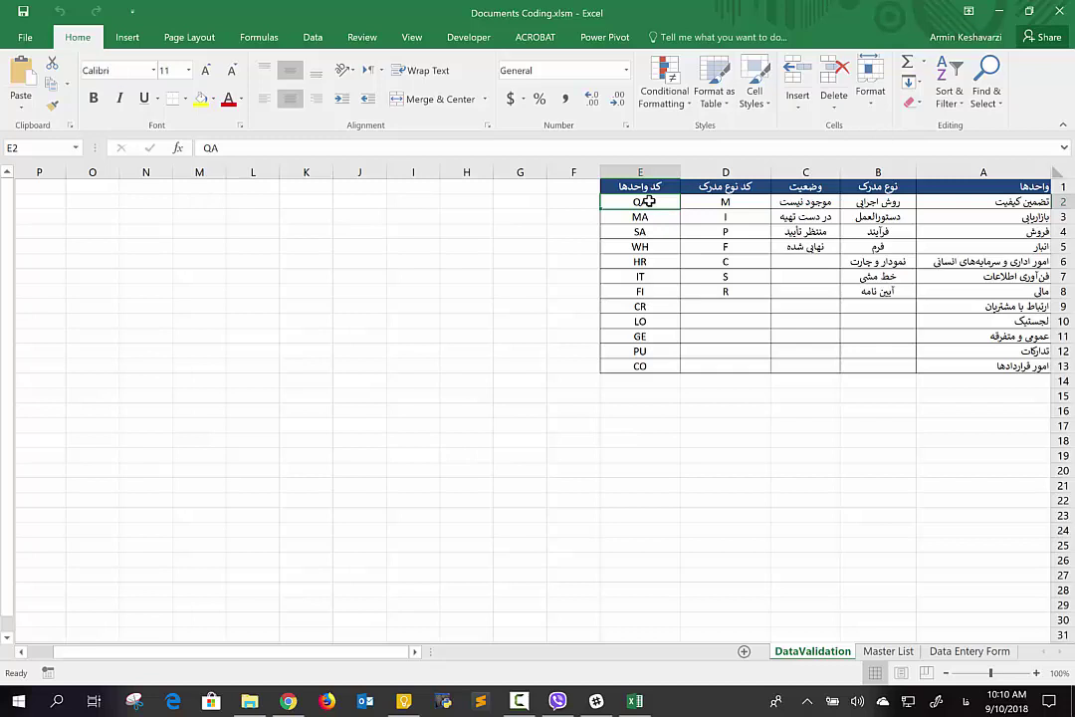
{"action": "mouse_move", "coordinate": [647, 202]}
{"action": "left_mouse_down"}
{"action": "mouse_move", "coordinate": [662, 281]}
{"action": "mouse_move", "coordinate": [640, 366]}
{"action": "left_mouse_up"}
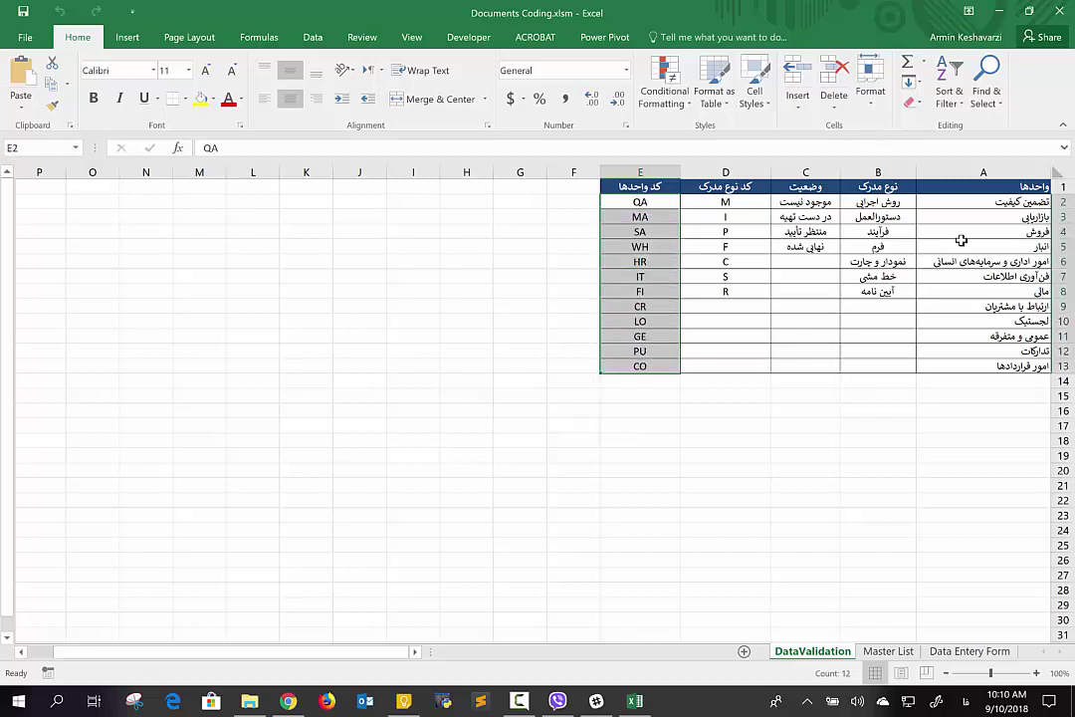
{"action": "left_click_drag", "start_coordinate": [986, 202], "coordinate": [985, 365]}
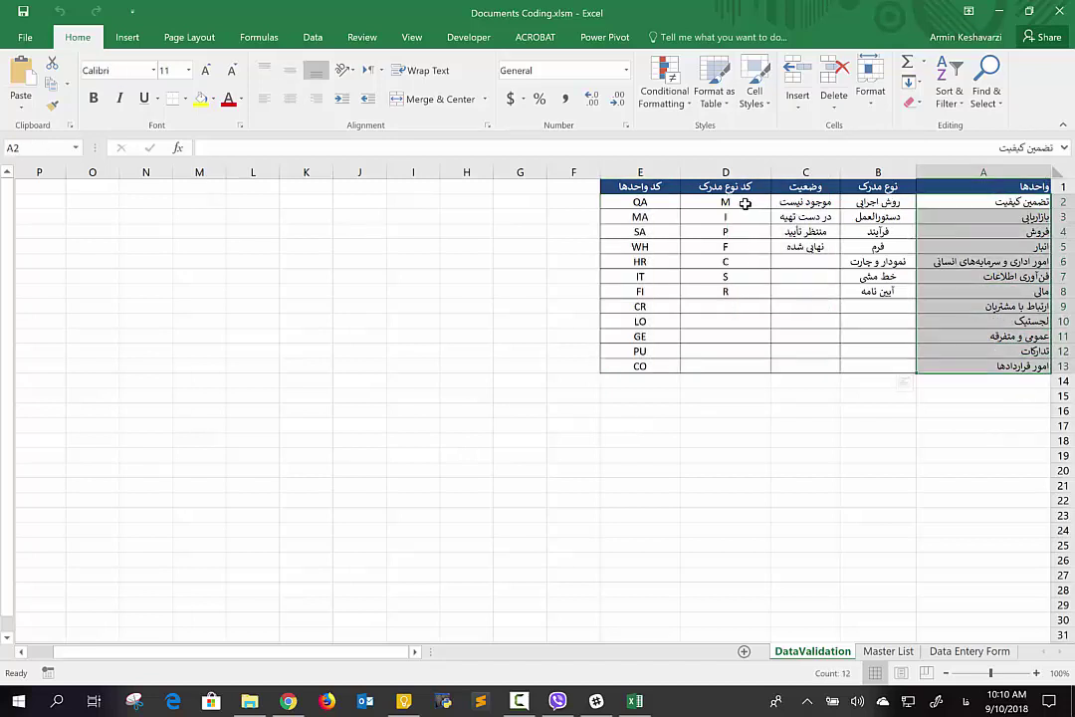
{"action": "left_click_drag", "start_coordinate": [745, 202], "coordinate": [749, 292]}
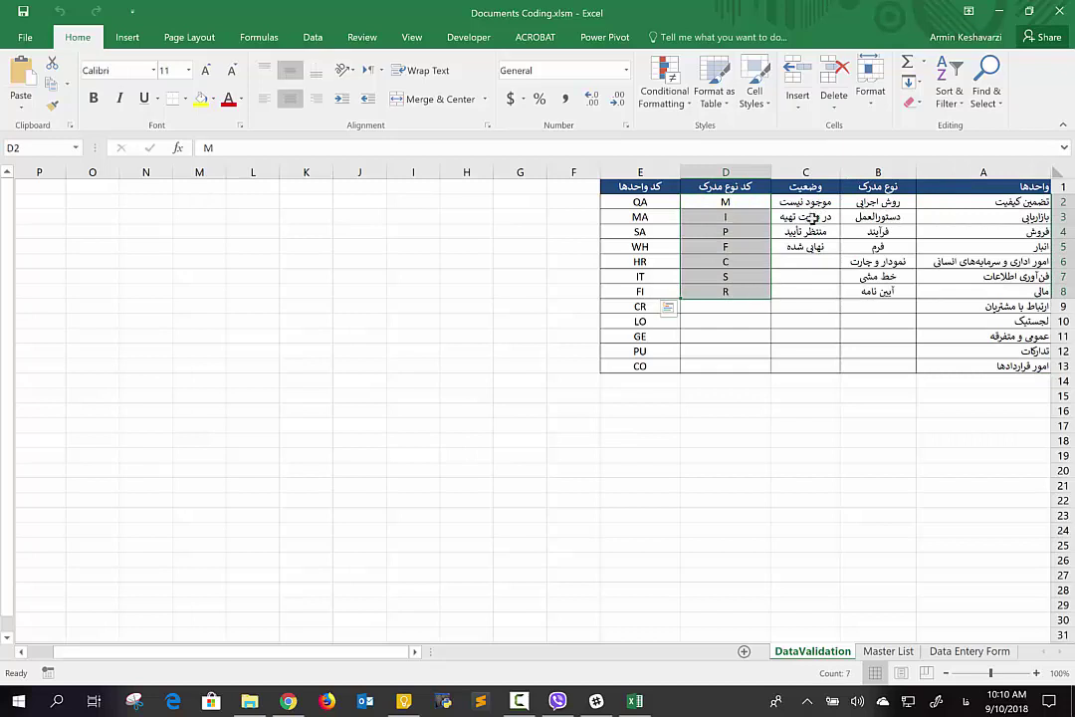
- Select and copy the status values C2:C5
{"action": "left_click_drag", "start_coordinate": [804, 203], "coordinate": [821, 244]}
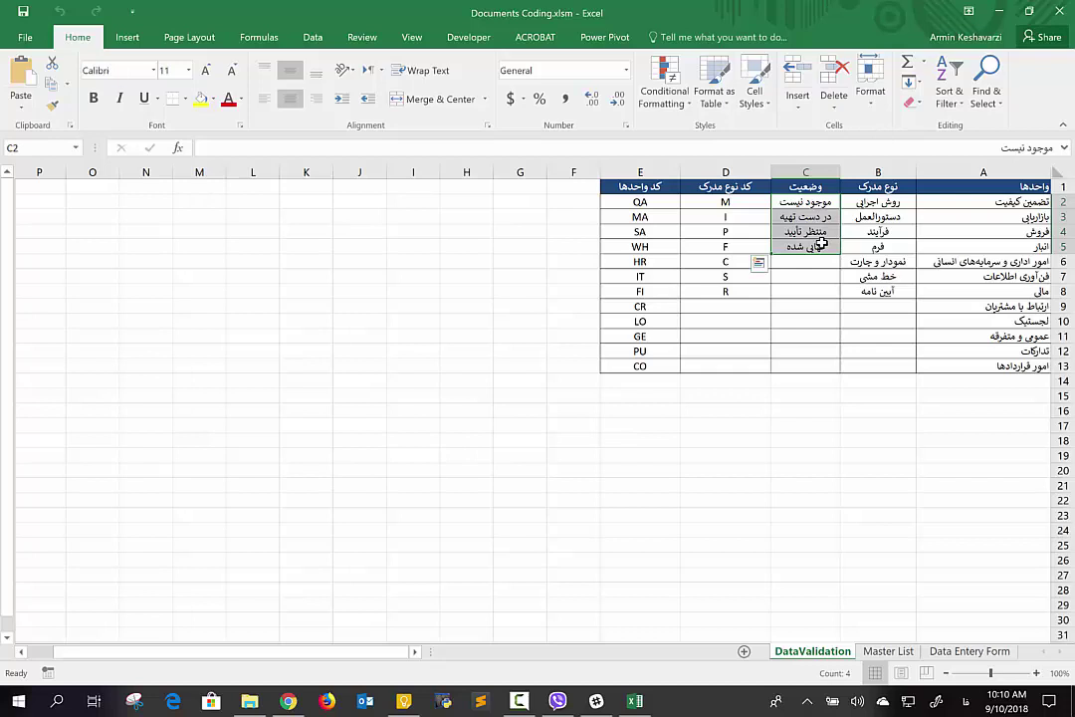
{"action": "key", "text": "ctrl+c"}
{"action": "left_click", "coordinate": [813, 235]}
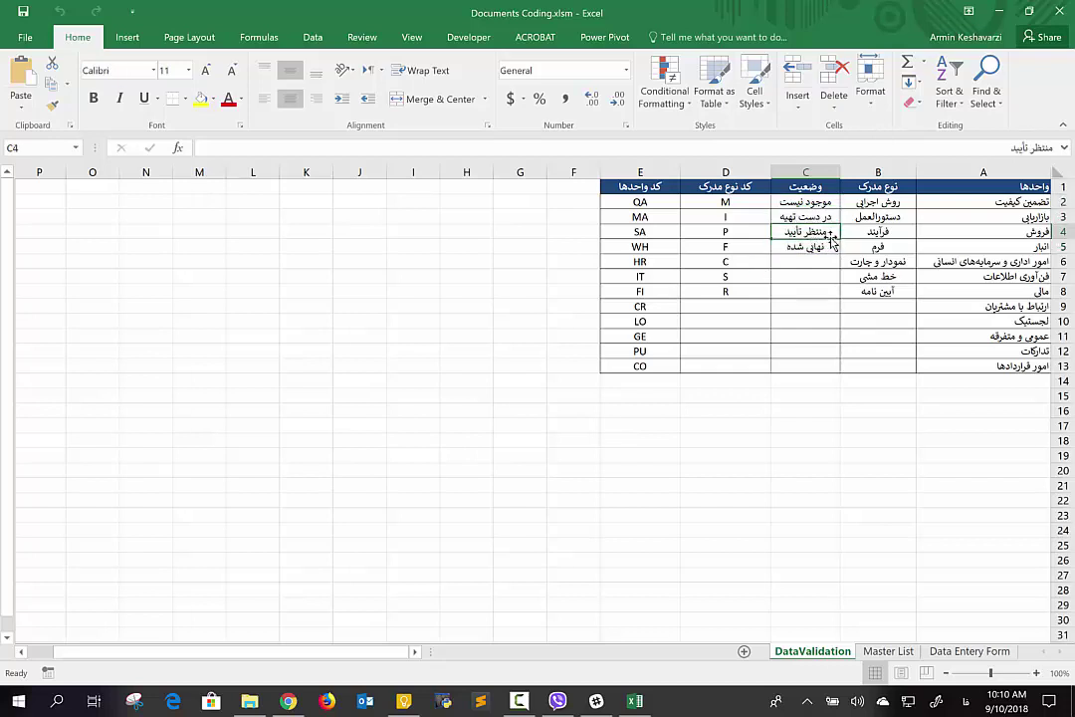
{"action": "left_click", "coordinate": [819, 244]}
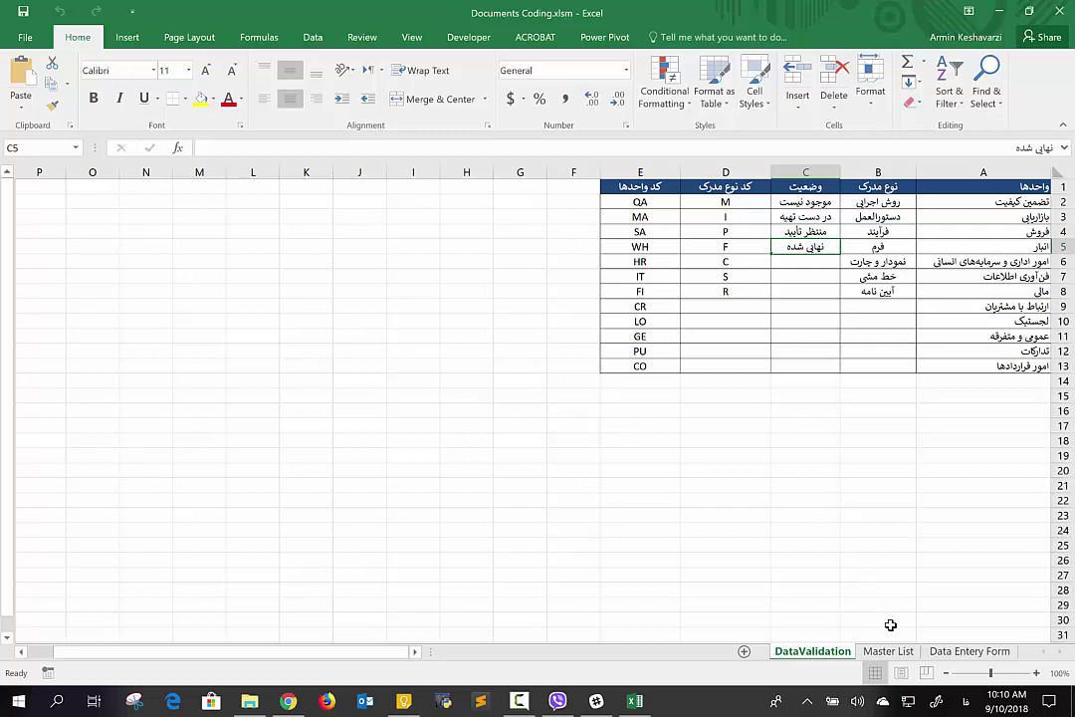
{"action": "left_click_drag", "start_coordinate": [812, 202], "coordinate": [811, 245]}
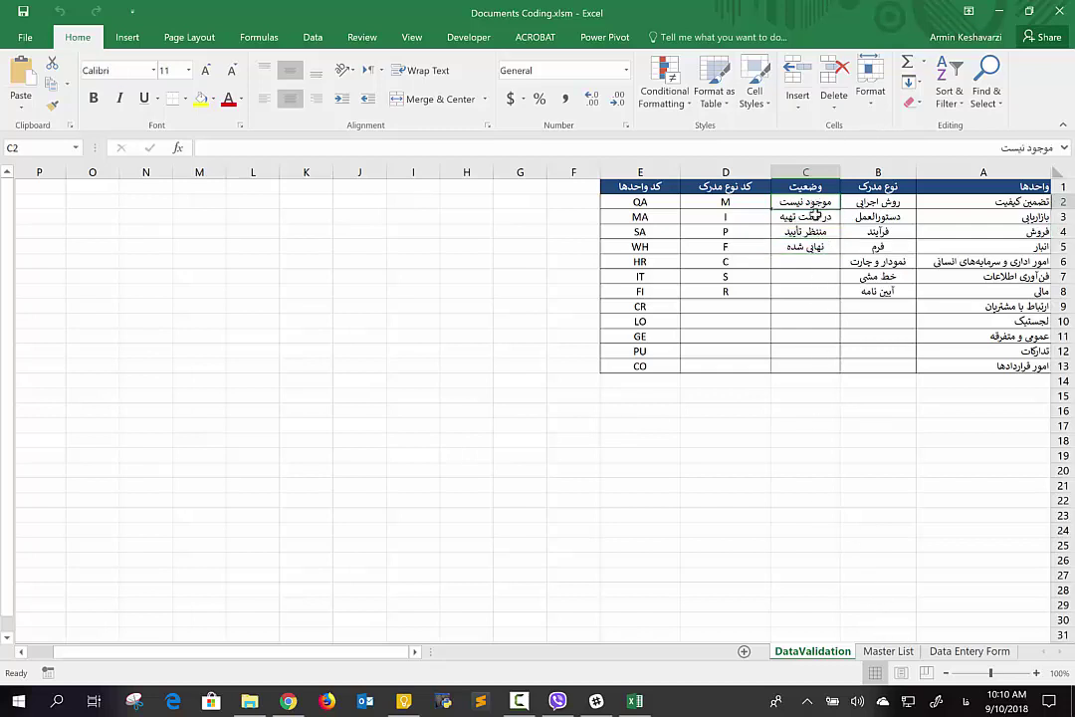
- On the Master List sheet, scroll sideways through the table's columns
{"action": "left_click", "coordinate": [876, 650]}
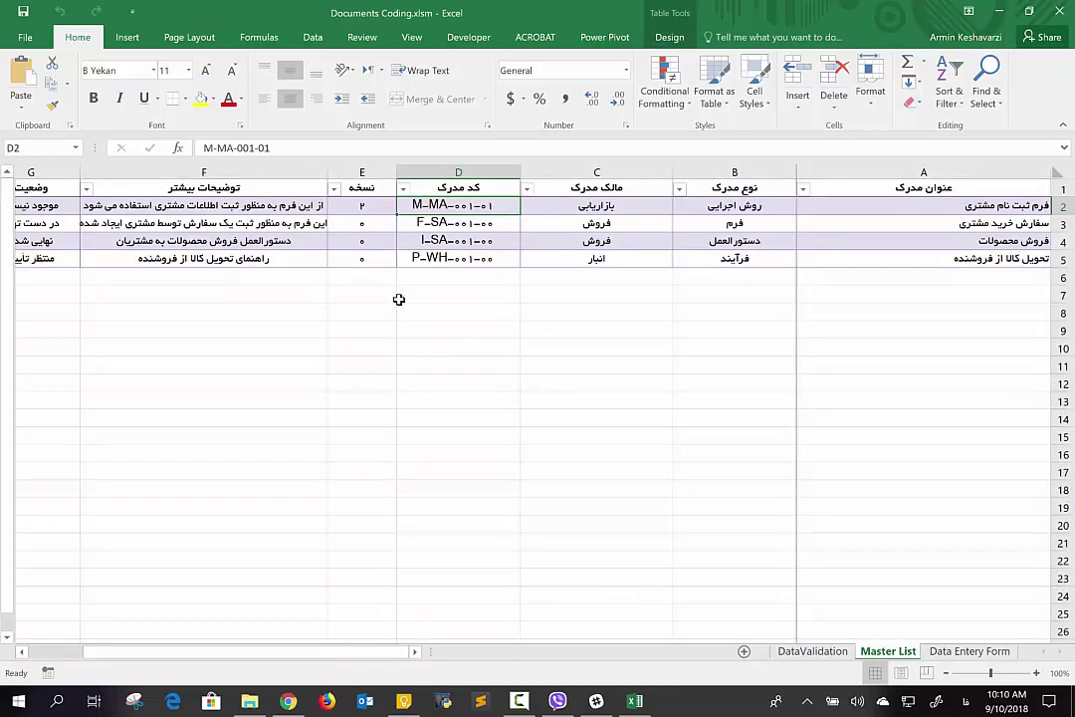
{"action": "scroll", "coordinate": [398, 299], "scroll_direction": "left", "scroll_amount": 1}
{"action": "scroll", "coordinate": [404, 299], "scroll_direction": "right", "scroll_amount": 3}
{"action": "scroll", "coordinate": [409, 302], "scroll_direction": "right", "scroll_amount": 1}
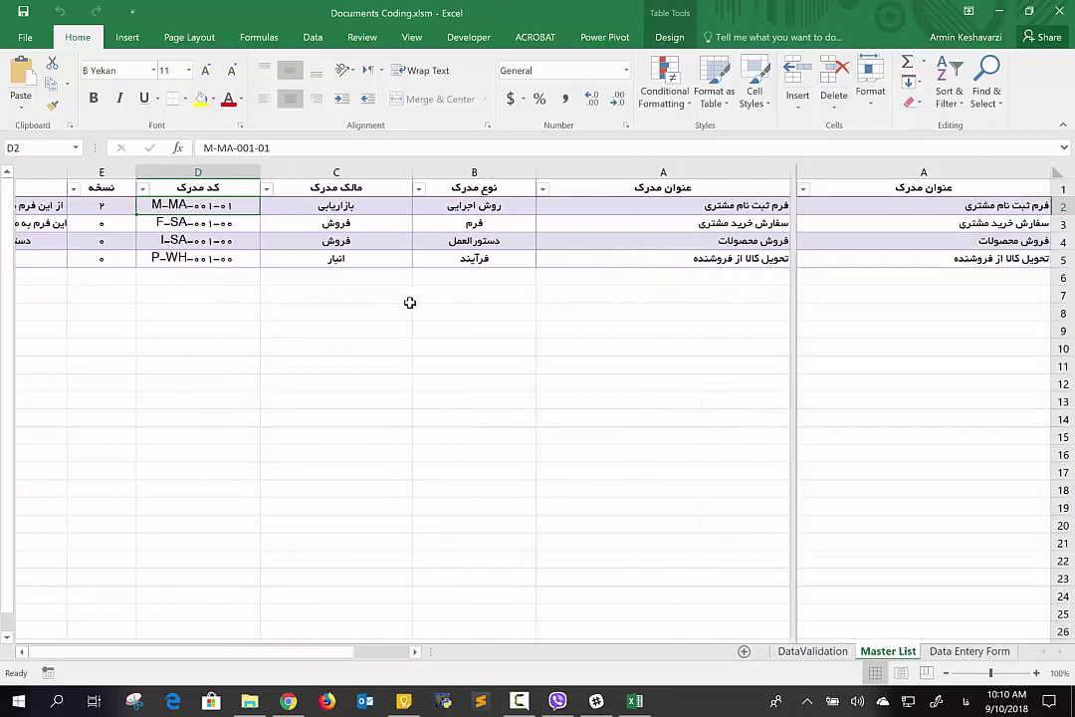
{"action": "scroll", "coordinate": [409, 302], "scroll_direction": "left", "scroll_amount": 2}
{"action": "scroll", "coordinate": [633, 211], "scroll_direction": "left", "scroll_amount": 1}
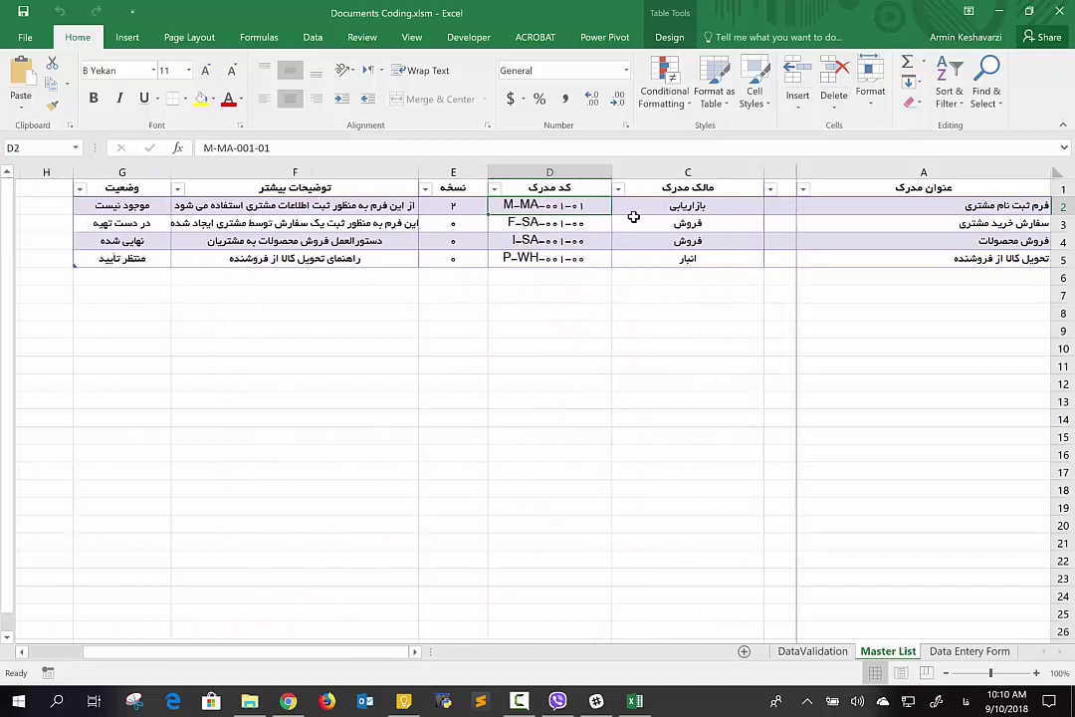
{"action": "scroll", "coordinate": [633, 217], "scroll_direction": "left", "scroll_amount": 1}
{"action": "scroll", "coordinate": [633, 217], "scroll_direction": "left", "scroll_amount": 1}
{"action": "scroll", "coordinate": [633, 214], "scroll_direction": "right", "scroll_amount": 3}
{"action": "scroll", "coordinate": [720, 211], "scroll_direction": "right", "scroll_amount": 1}
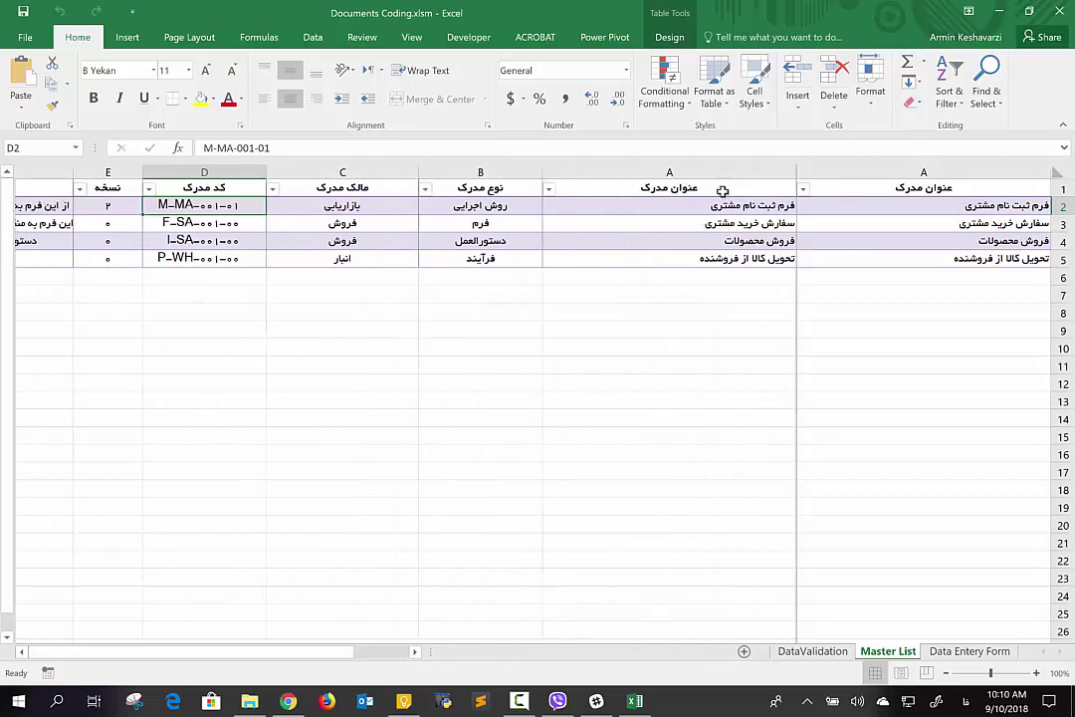
{"action": "scroll", "coordinate": [719, 211], "scroll_direction": "left", "scroll_amount": 2}
- Freeze the Master List's first column and check it stays fixed while scrolling sideways
{"action": "left_click", "coordinate": [897, 166]}
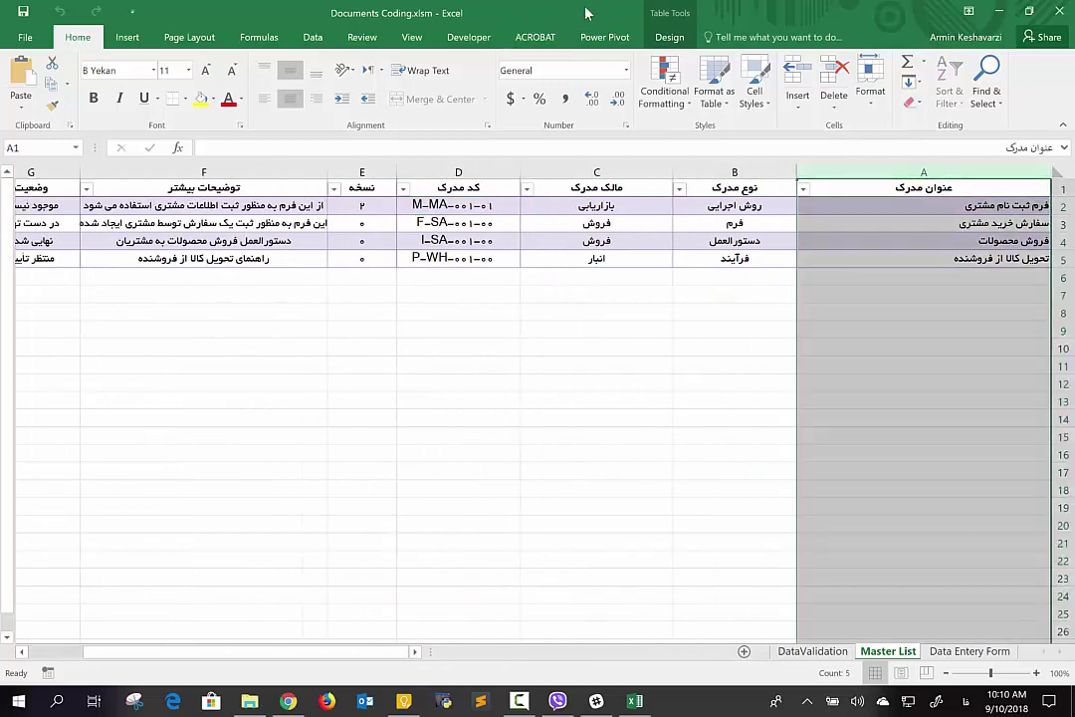
{"action": "left_click", "coordinate": [411, 37]}
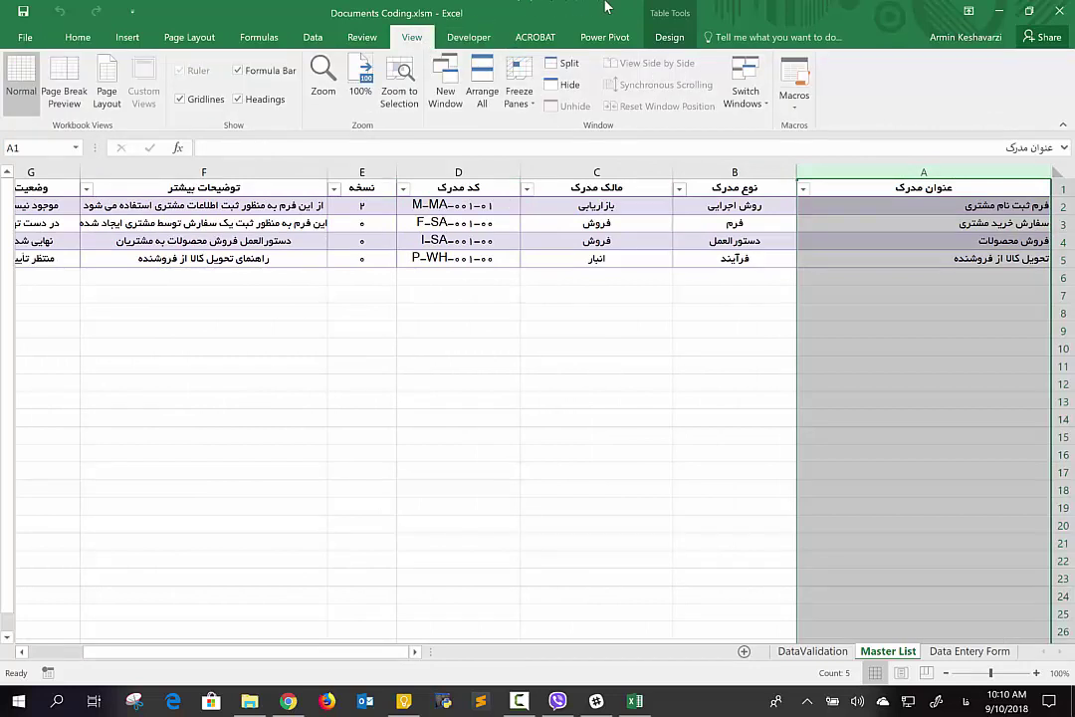
{"action": "left_click", "coordinate": [519, 92]}
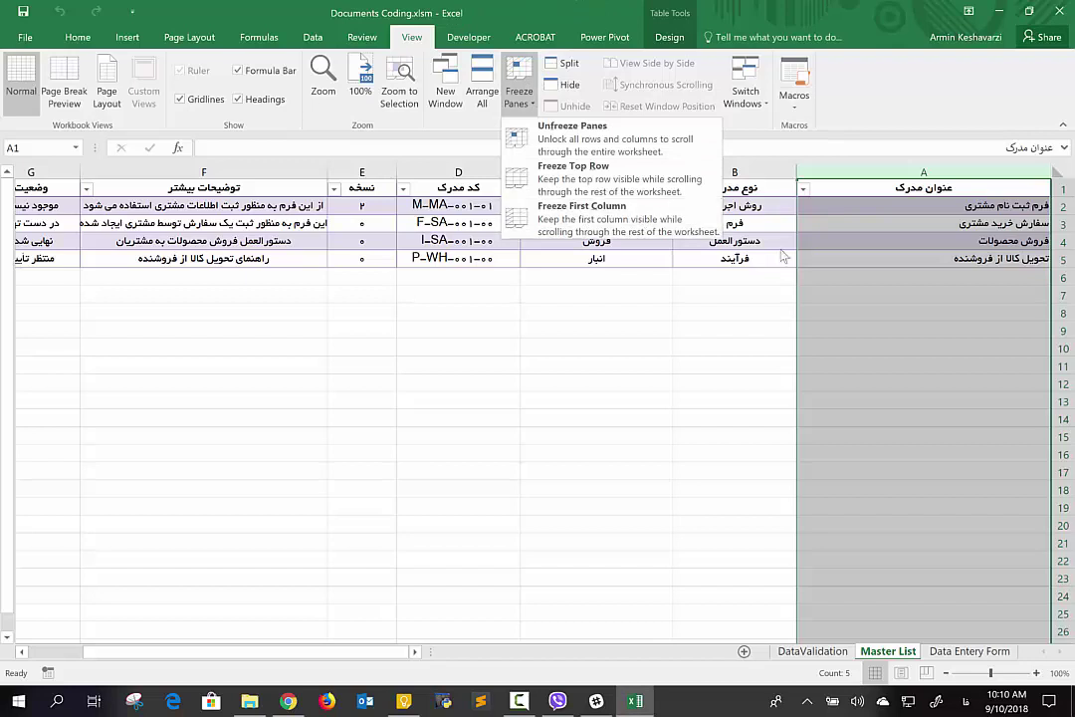
{"action": "left_click", "coordinate": [744, 258]}
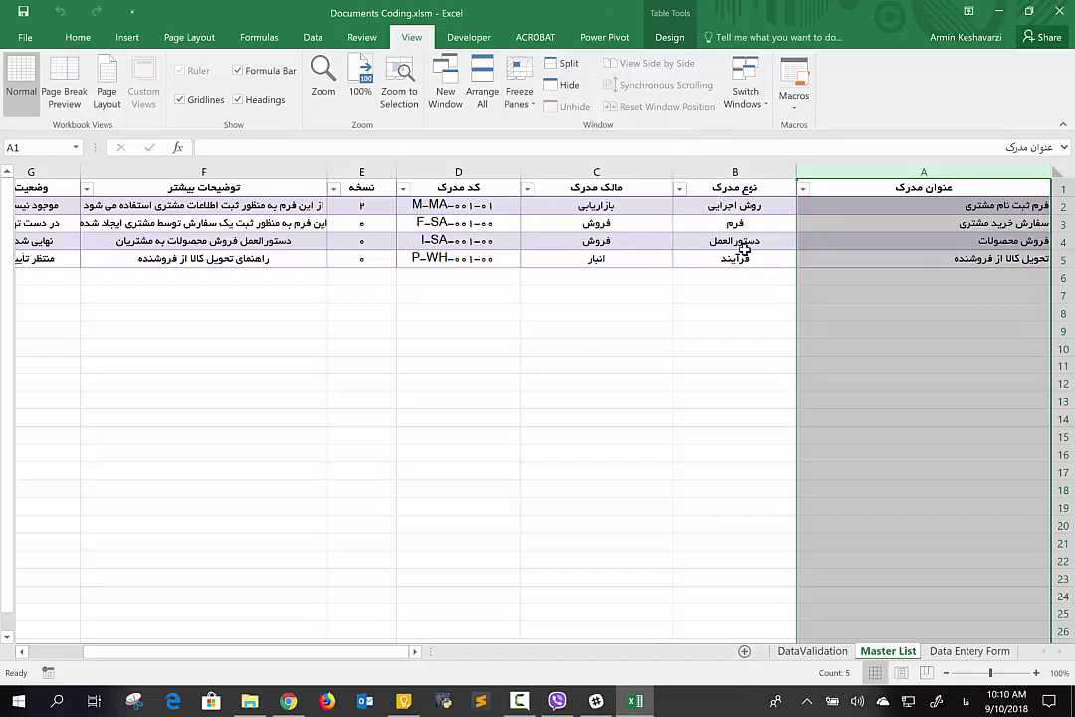
{"action": "scroll", "coordinate": [744, 249], "scroll_direction": "left", "scroll_amount": 5}
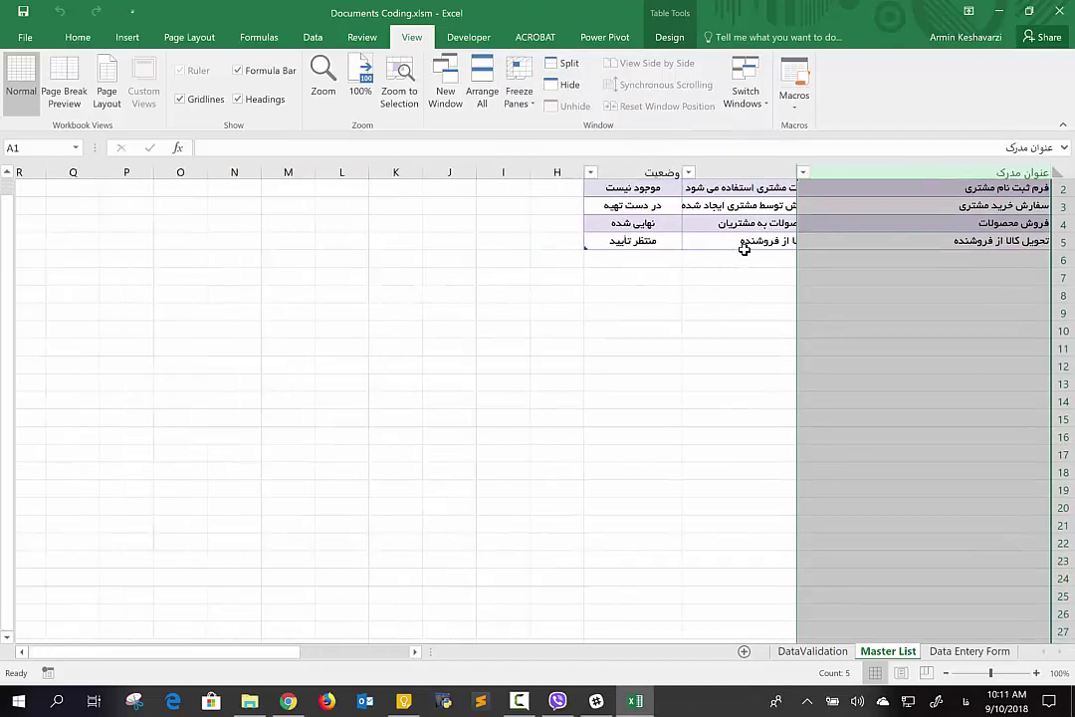
{"action": "scroll", "coordinate": [744, 249], "scroll_direction": "left", "scroll_amount": 5}
{"action": "scroll", "coordinate": [745, 249], "scroll_direction": "right", "scroll_amount": 10}
{"action": "scroll", "coordinate": [745, 249], "scroll_direction": "right", "scroll_amount": 2}
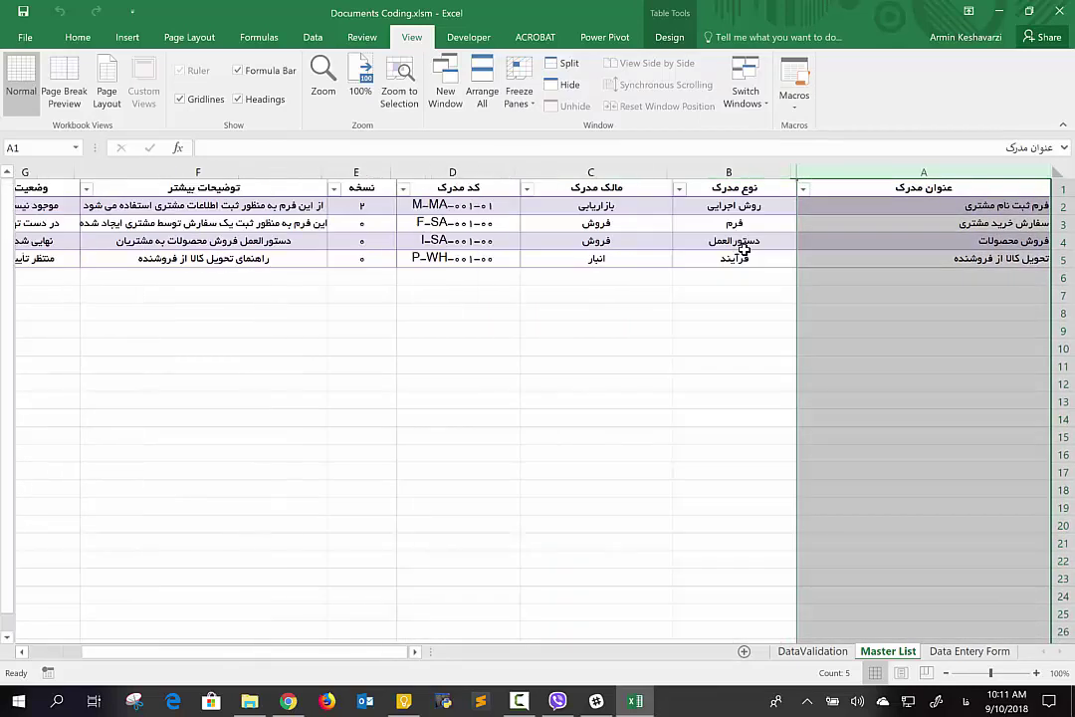
- Return to the Data Entery Form sheet and select the document type cell B3
{"action": "left_click", "coordinate": [956, 650]}
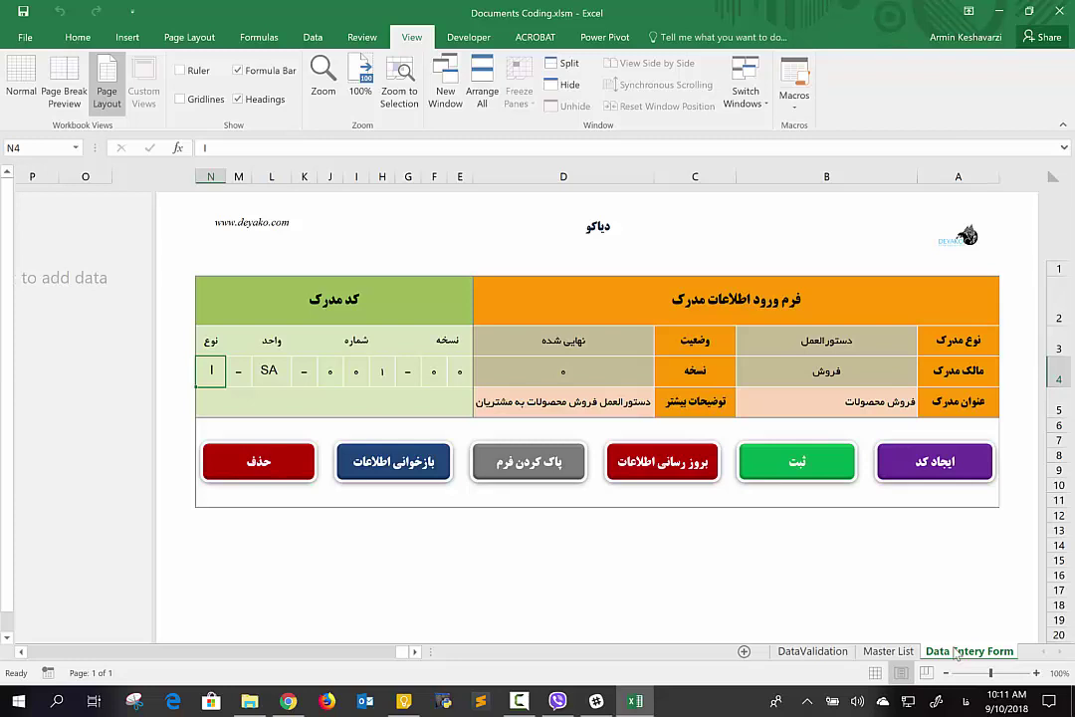
{"action": "left_click", "coordinate": [877, 652]}
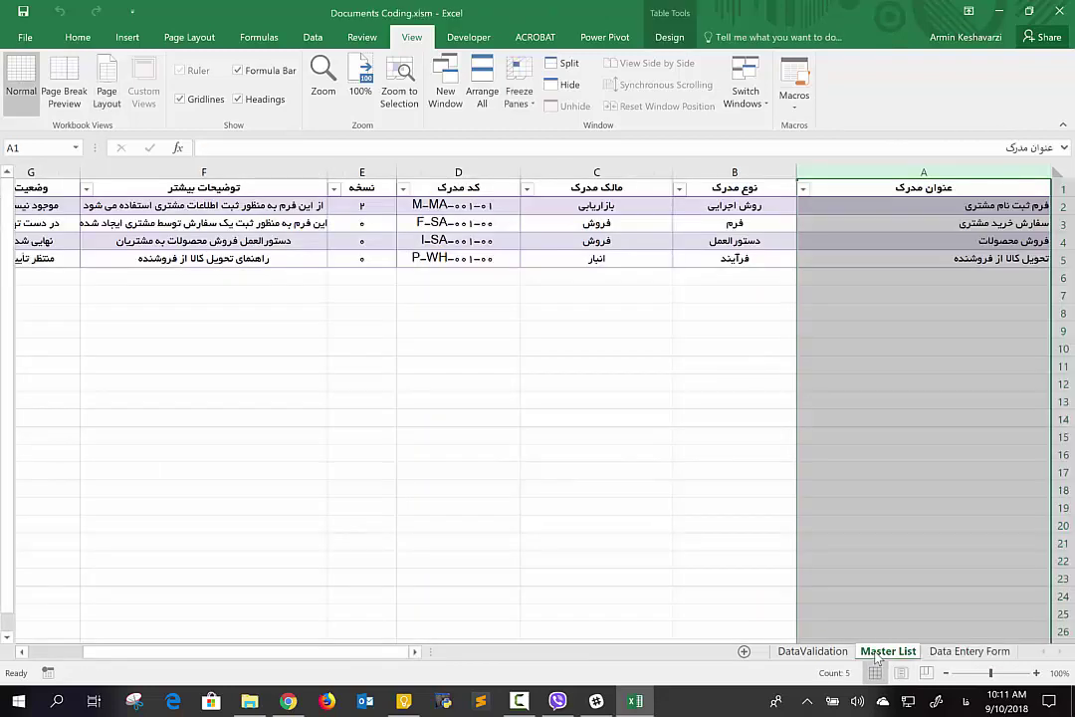
{"action": "left_click", "coordinate": [971, 651]}
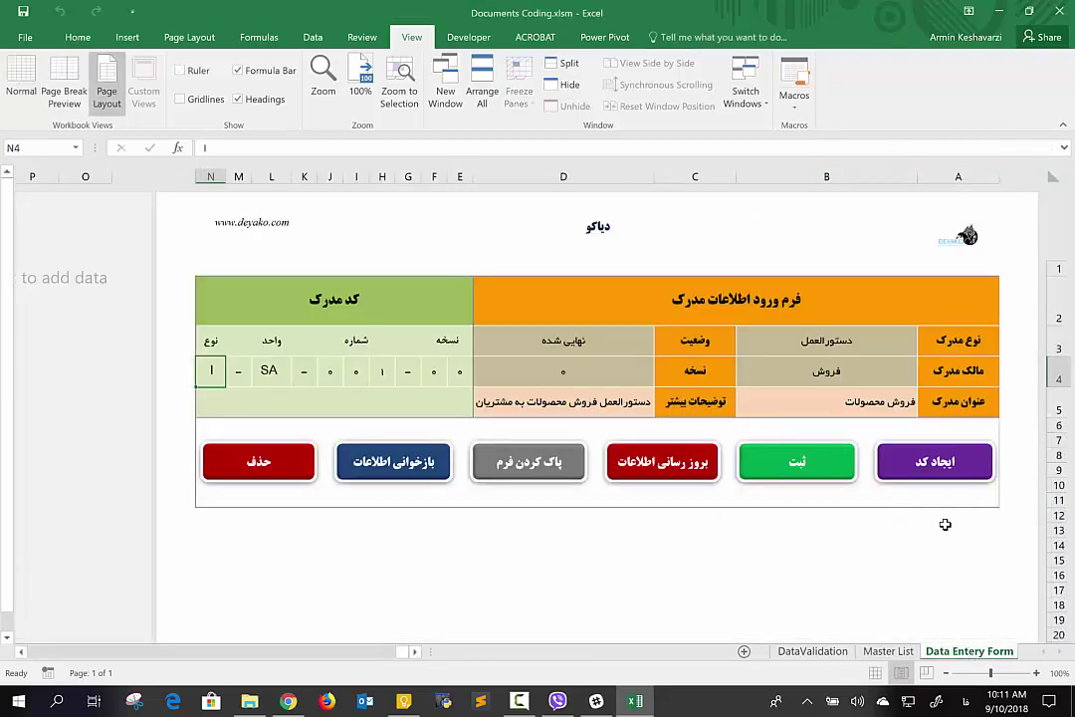
{"action": "left_click", "coordinate": [780, 343]}
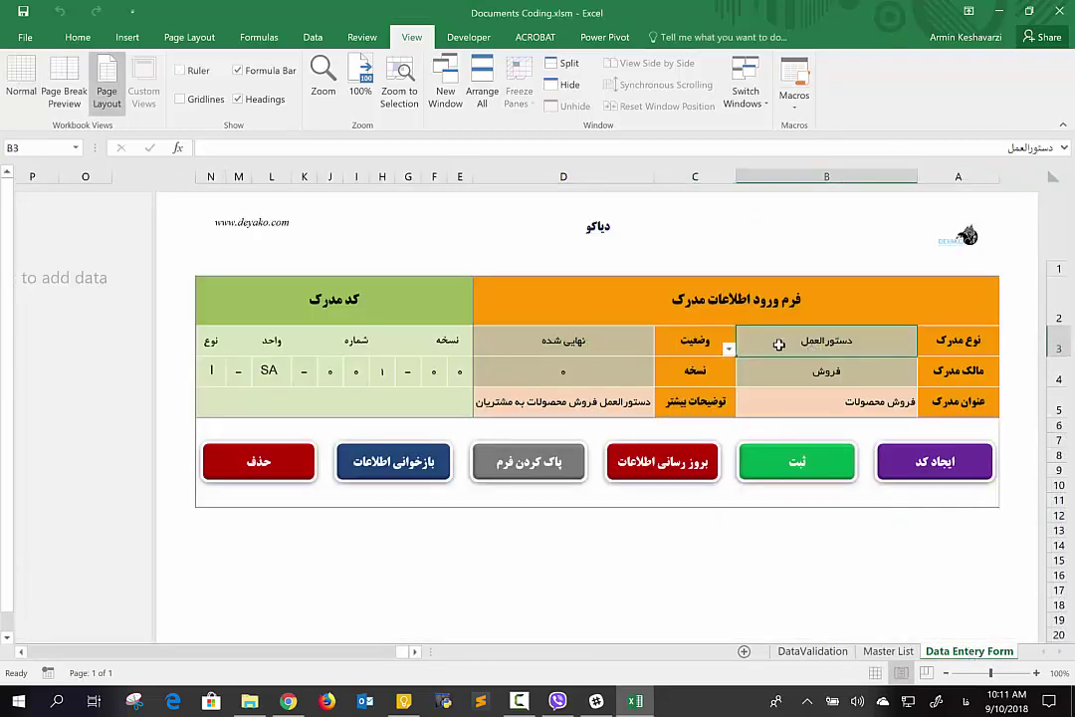
- Set the document type to فرم and the title in B5 to فرم تخفیف کالا
{"action": "left_click", "coordinate": [728, 350]}
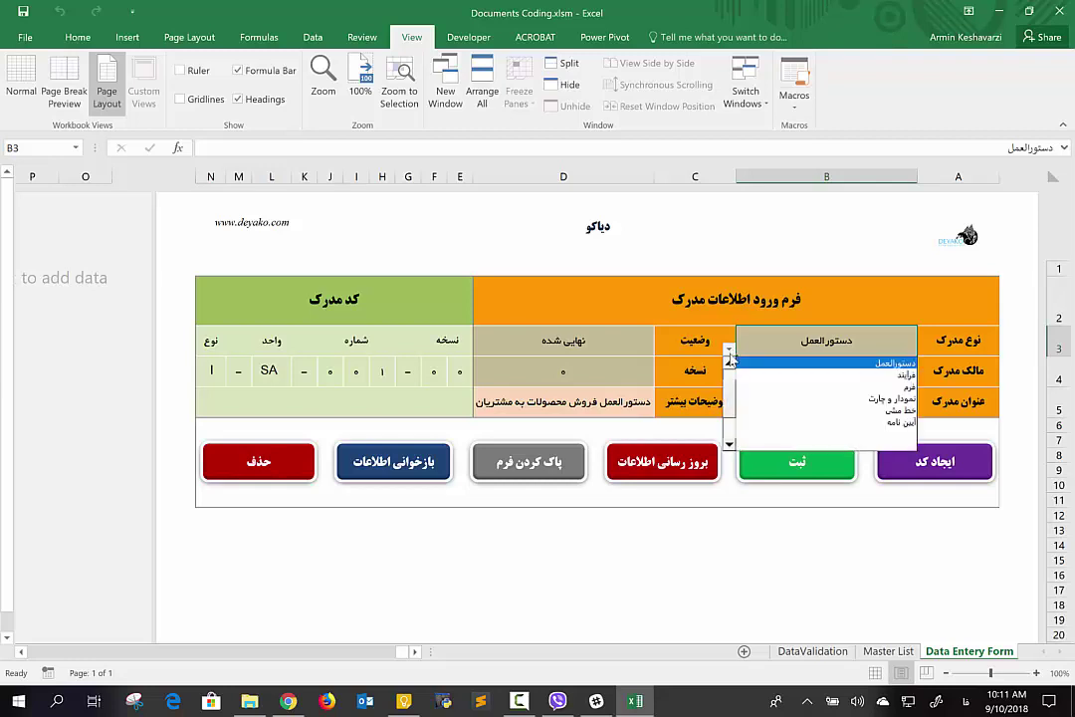
{"action": "left_click", "coordinate": [748, 387]}
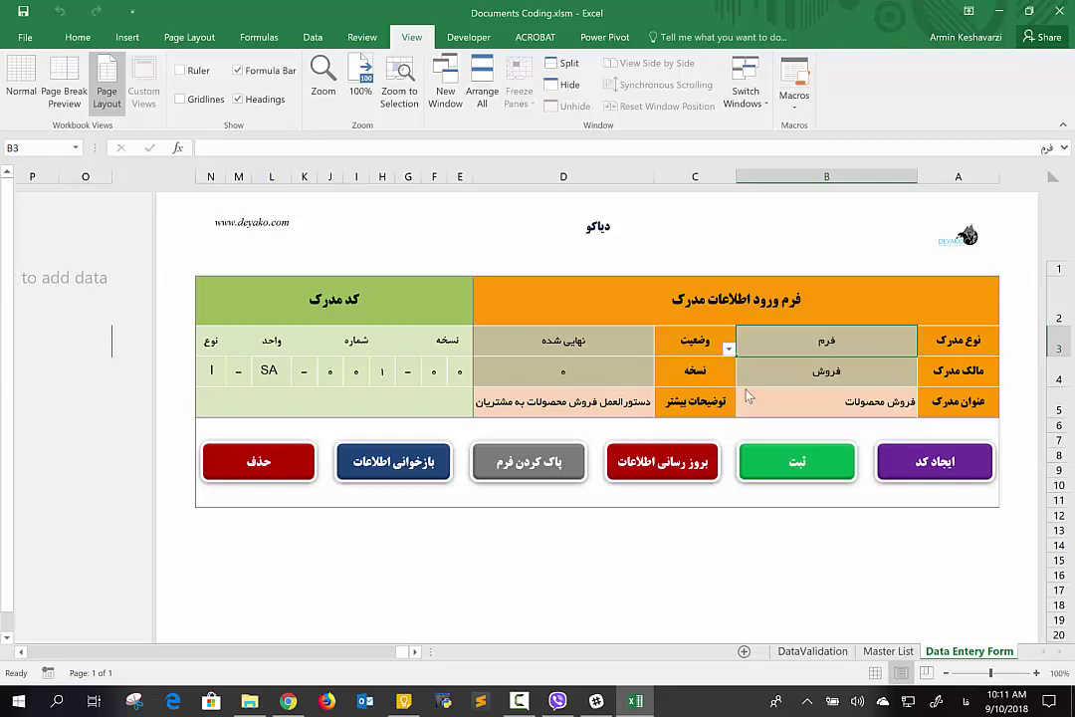
{"action": "left_click", "coordinate": [748, 396]}
{"action": "left_click", "coordinate": [767, 368]}
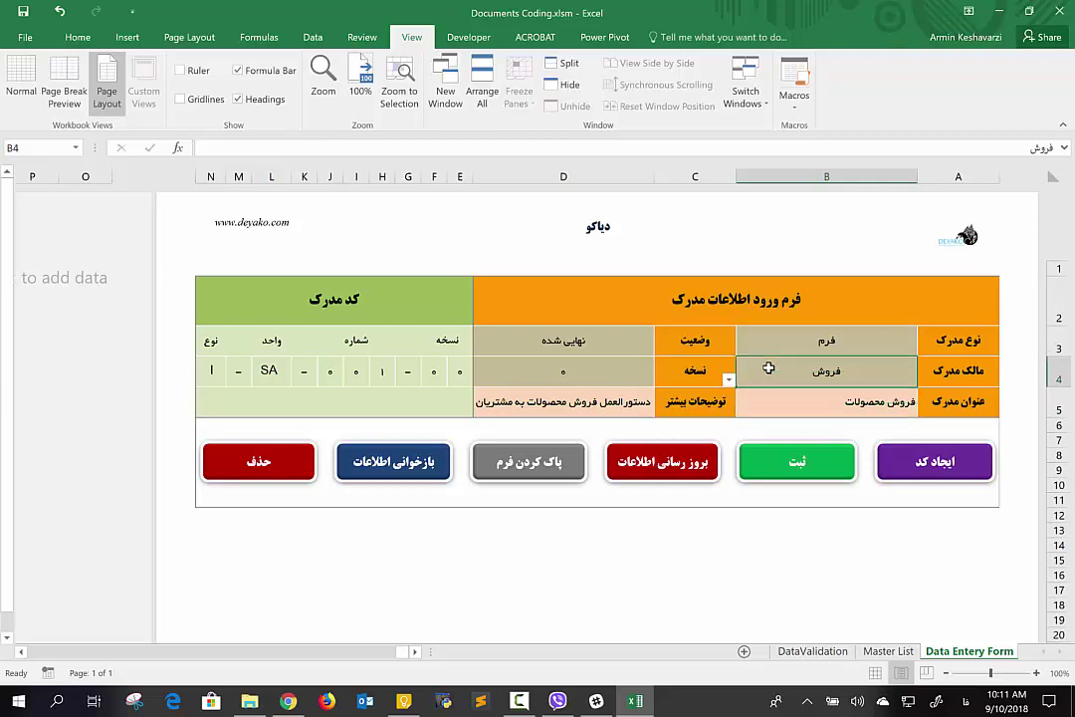
{"action": "left_click", "coordinate": [764, 399]}
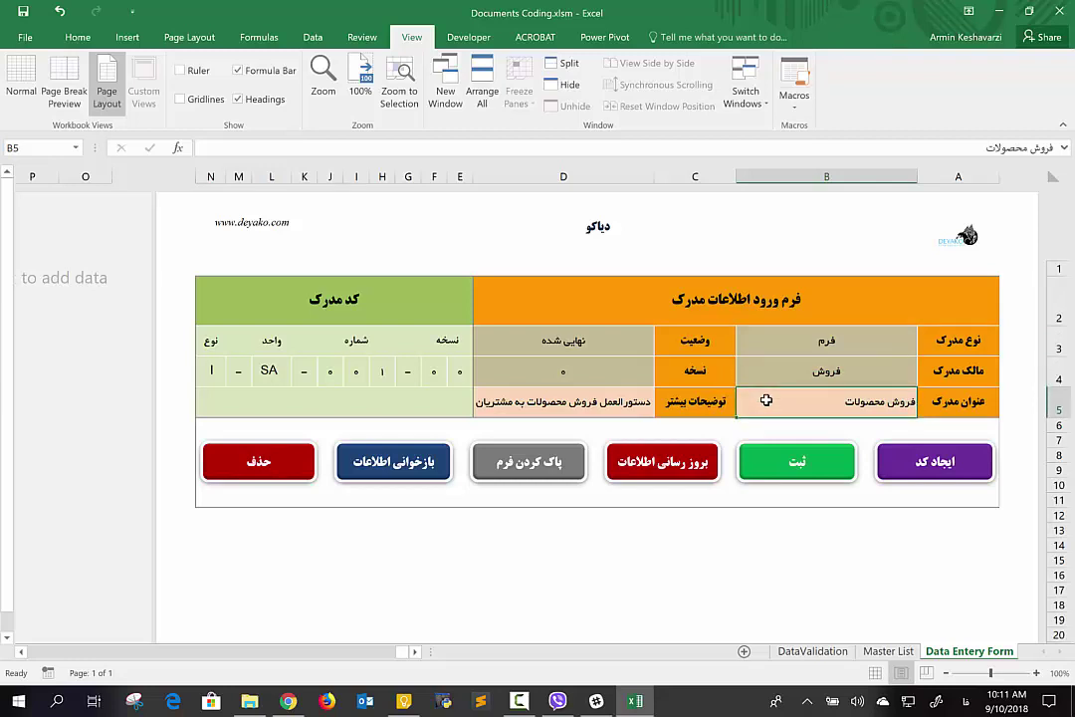
{"action": "type", "text": "فرم صل"}
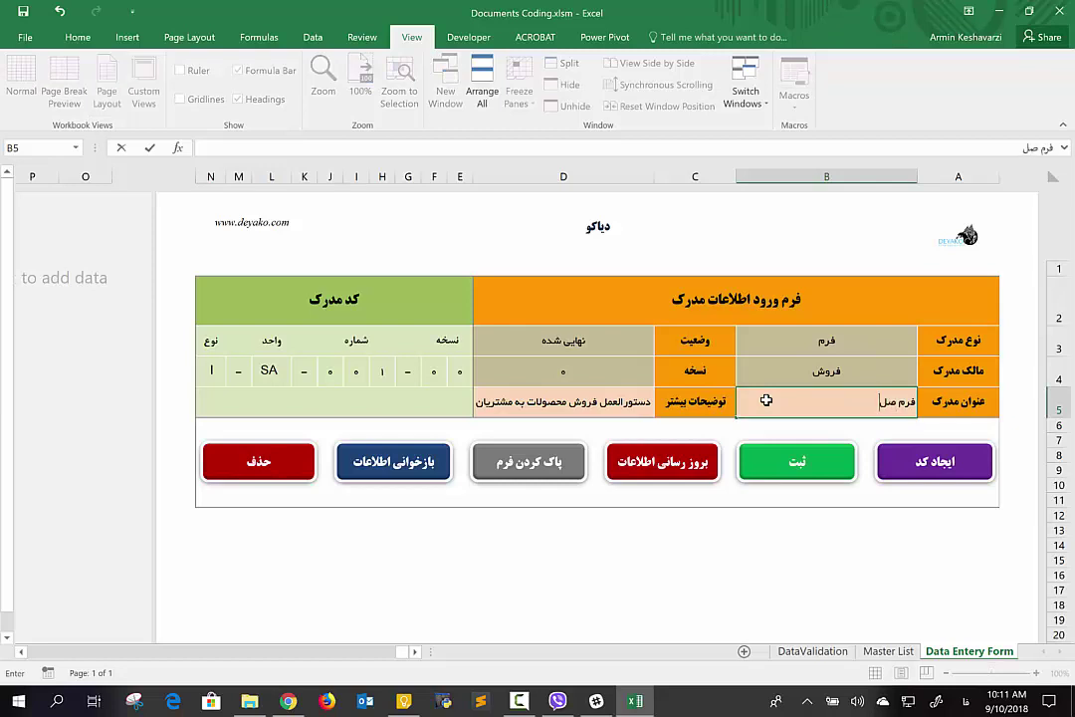
{"action": "type", "text": "احدید فروش"}
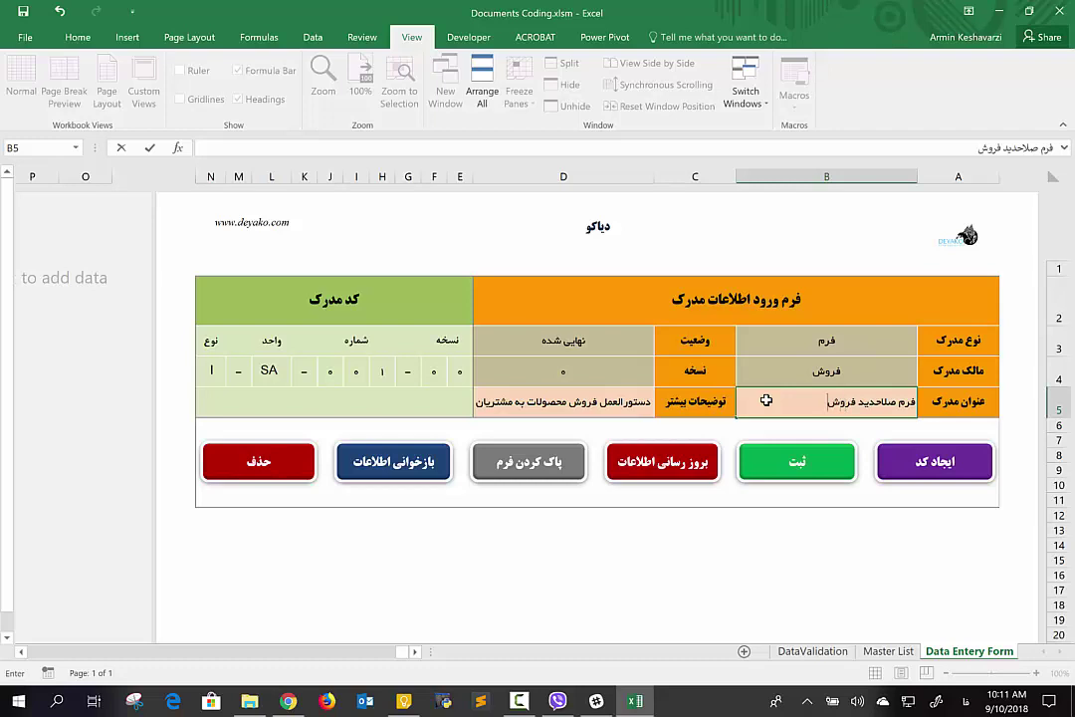
{"action": "key", "text": "BackSpace"}
{"action": "key", "text": "BackSpace"}
{"action": "key", "text": "BackSpace"}
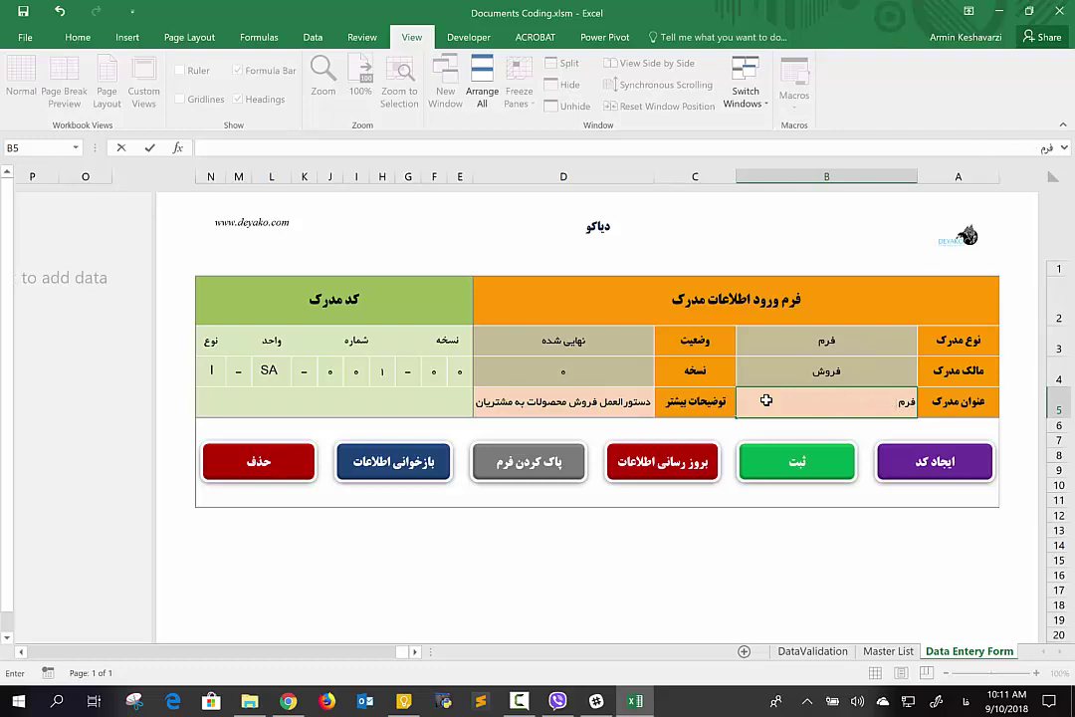
{"action": "type", "text": " تخفیف کالا"}
- Enter the description 'فرم به منظور ارائه تخفیف به مشتریان تهیه شده است' in D5
{"action": "left_click", "coordinate": [583, 401]}
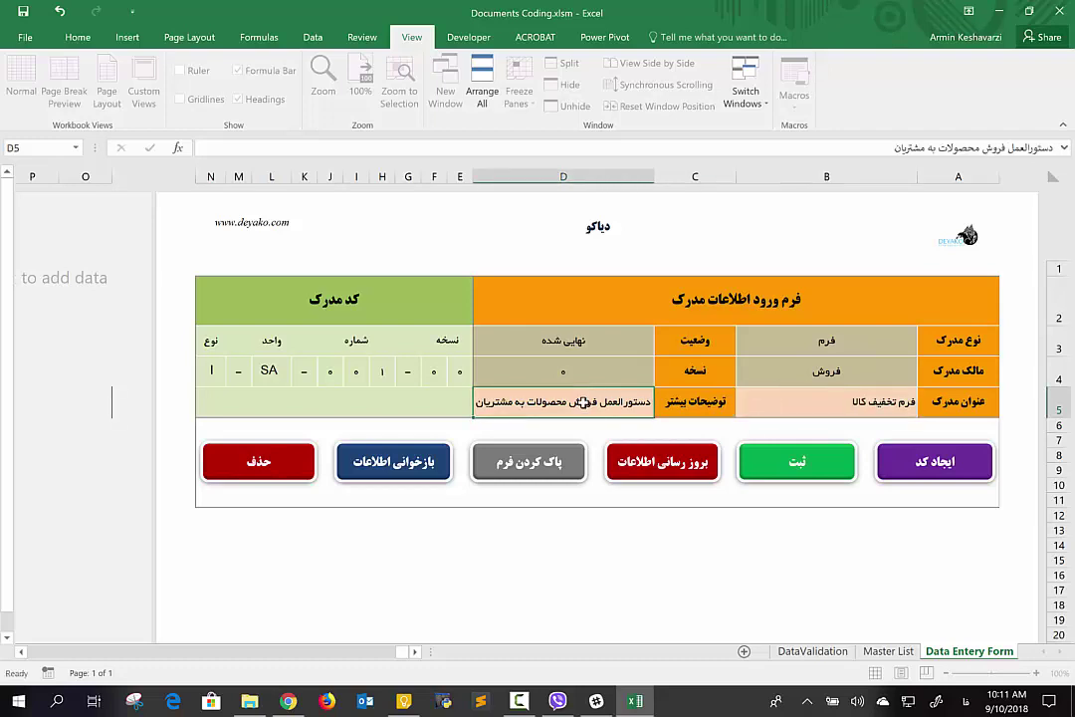
{"action": "type", "text": "این به"}
{"action": "key", "text": "BackSpace"}
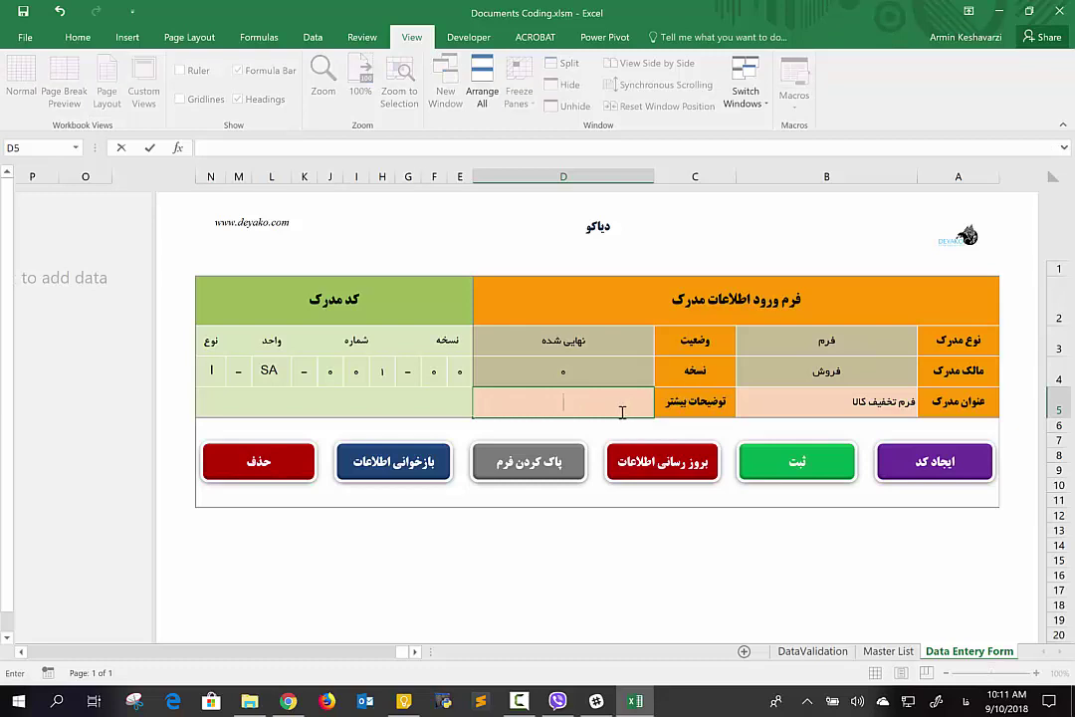
{"action": "type", "text": "فرم به"}
{"action": "type", "text": " منظور ارائه"}
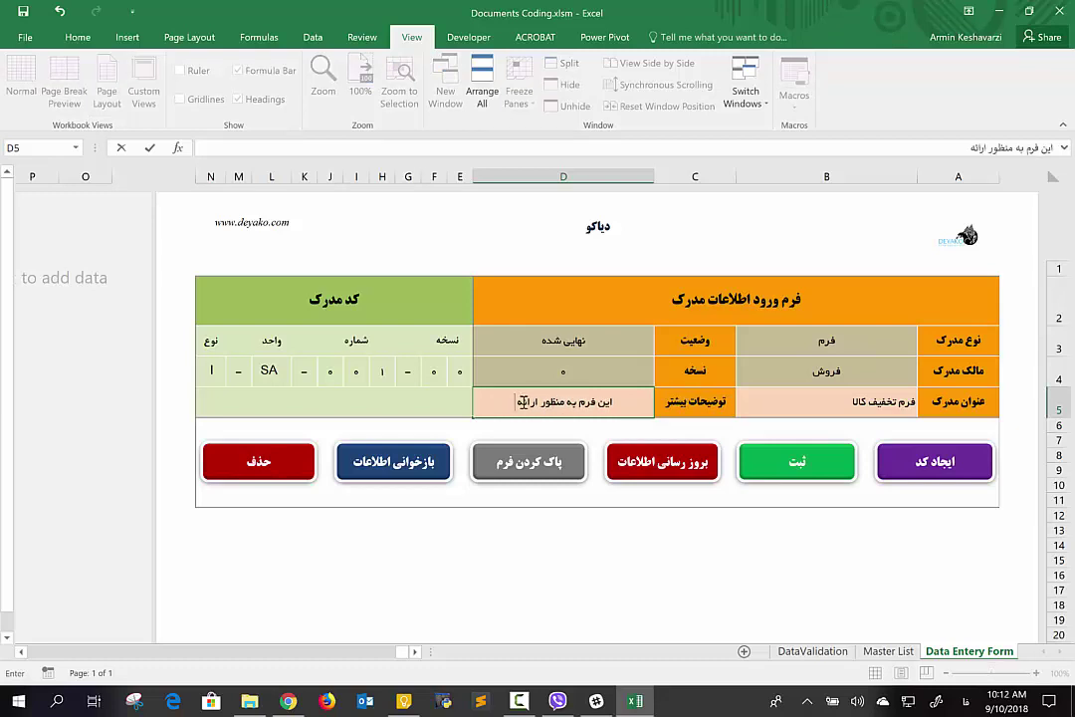
{"action": "type", "text": " تخف"}
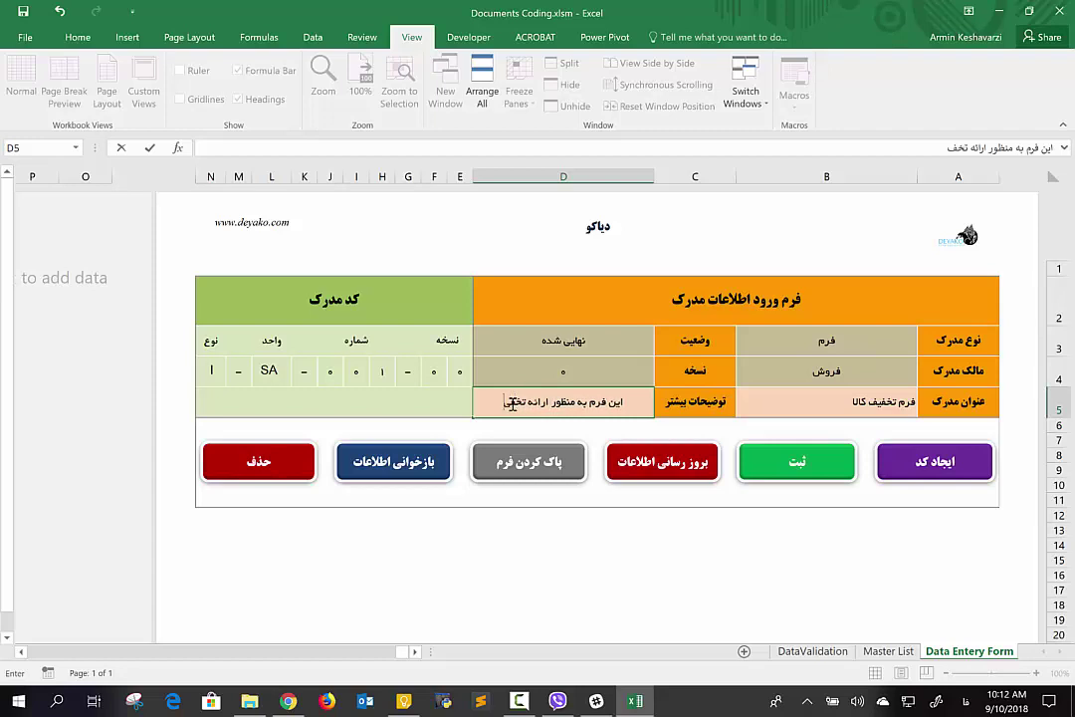
{"action": "type", "text": "یف به"}
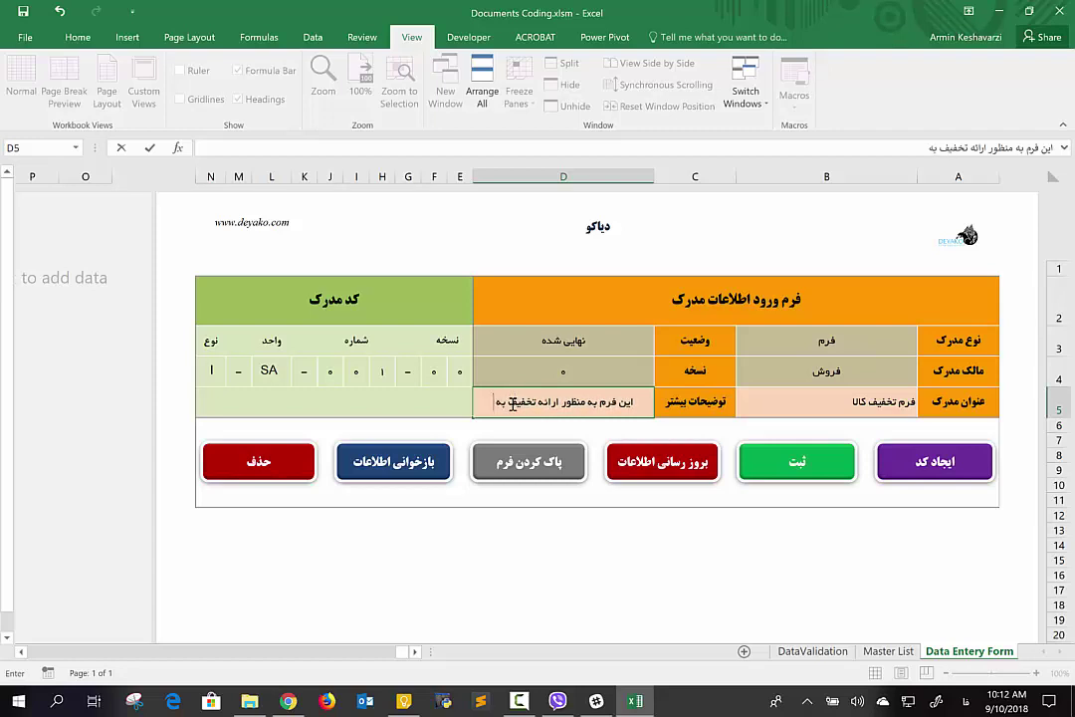
{"action": "type", "text": " مشتریان"}
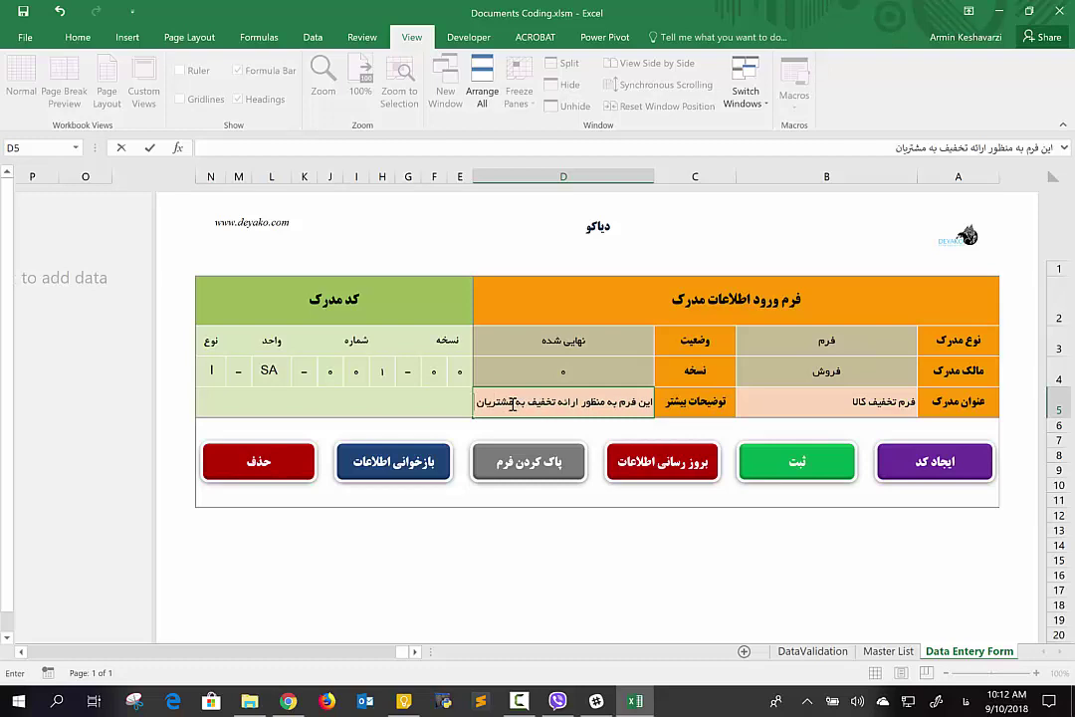
{"action": "type", "text": " تهیه شده"}
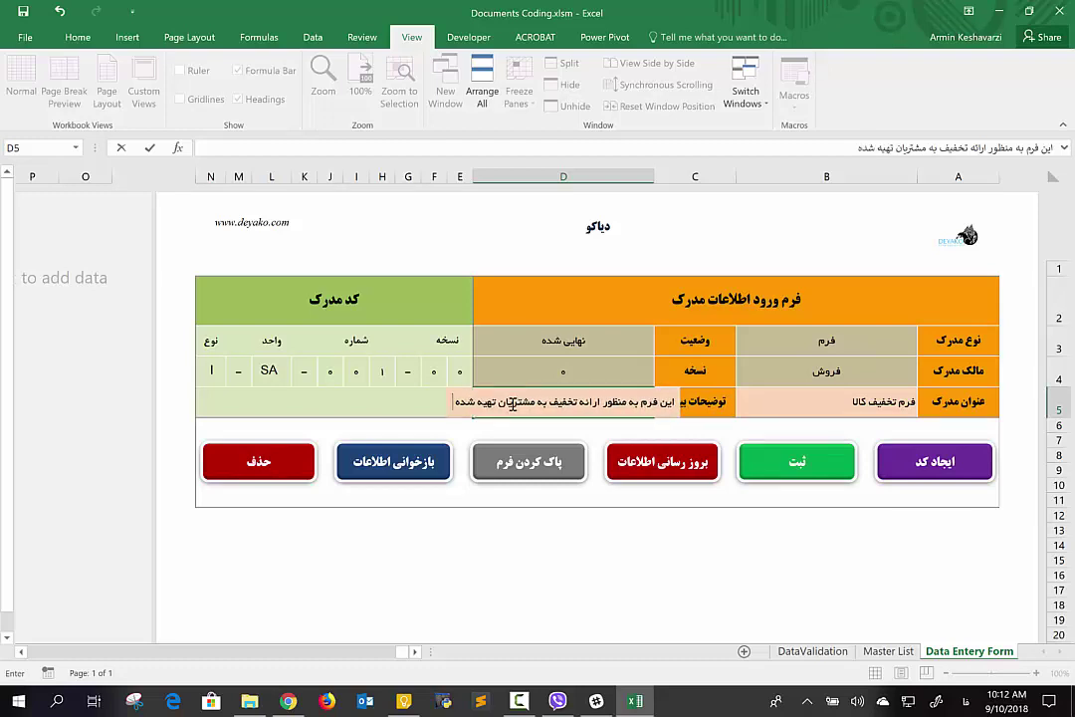
{"action": "type", "text": " است"}
{"action": "key", "text": "Return"}
{"action": "key", "text": "Return"}
{"action": "left_click", "coordinate": [511, 402]}
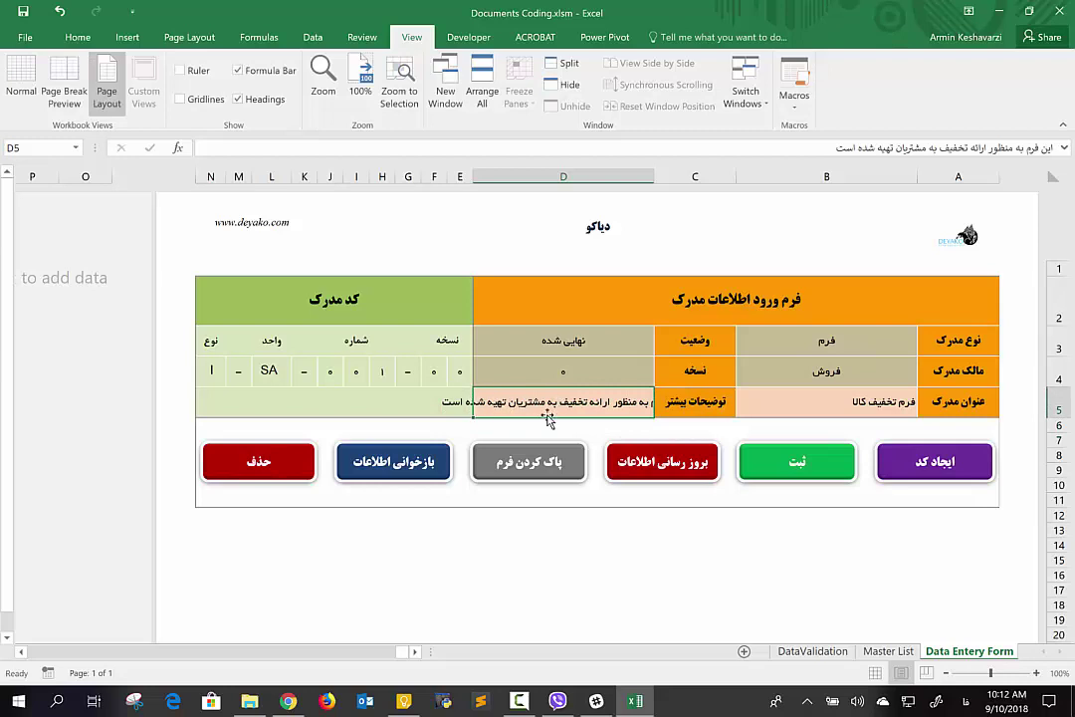
- Set the description's font size to 10 and wrap its text onto two lines
{"action": "left_click", "coordinate": [77, 37]}
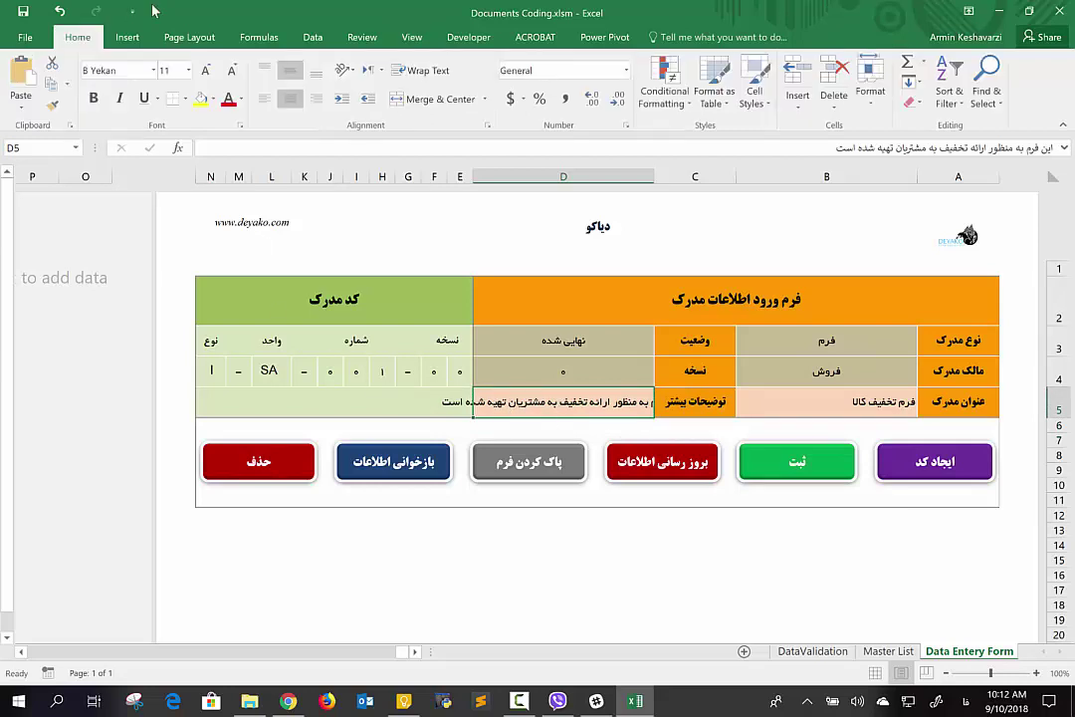
{"action": "left_click", "coordinate": [231, 70]}
{"action": "left_click", "coordinate": [420, 69]}
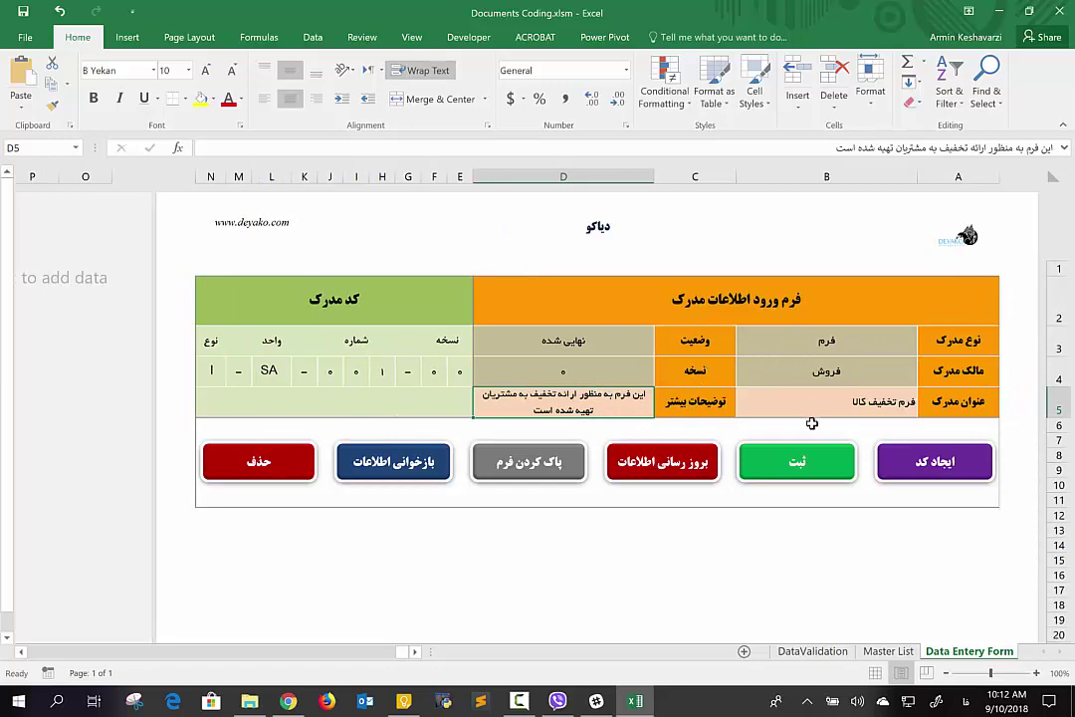
- Set the status in D3 to نهایی شده
{"action": "left_click", "coordinate": [607, 351]}
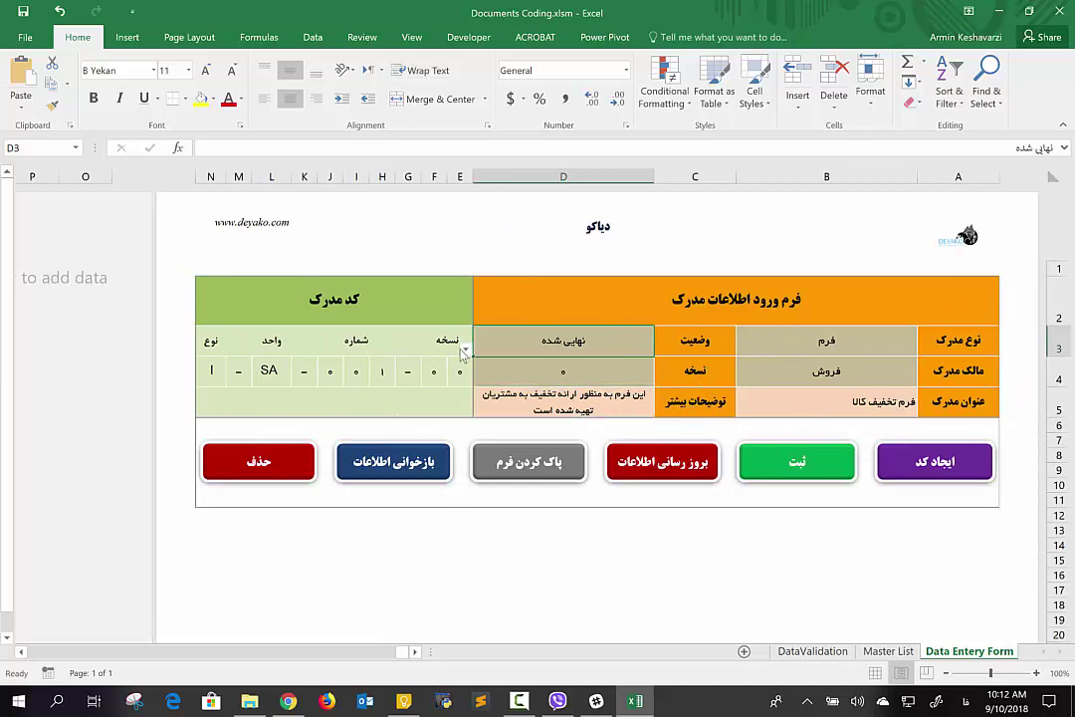
{"action": "left_click", "coordinate": [464, 353]}
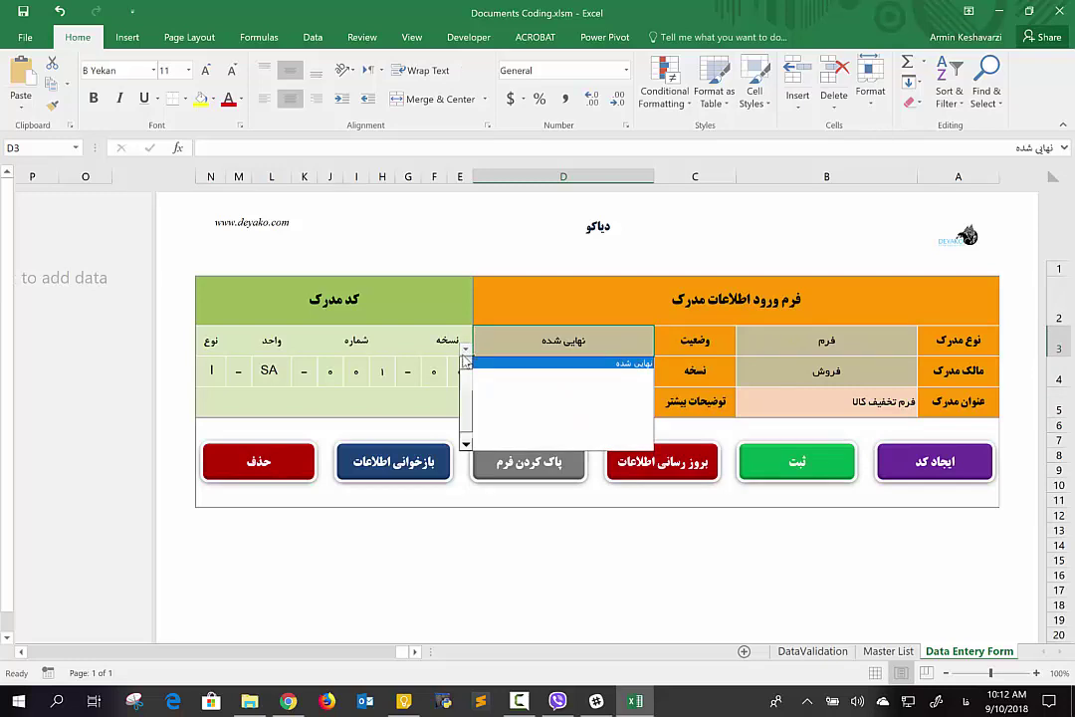
{"action": "left_click", "coordinate": [465, 365]}
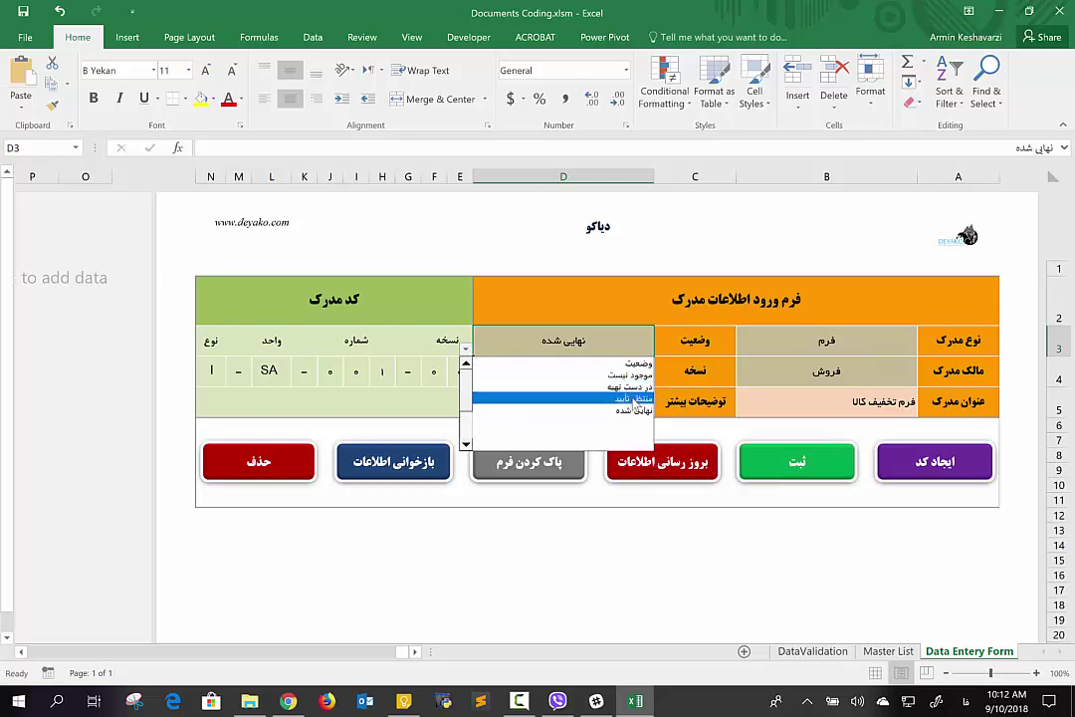
{"action": "left_click", "coordinate": [634, 405]}
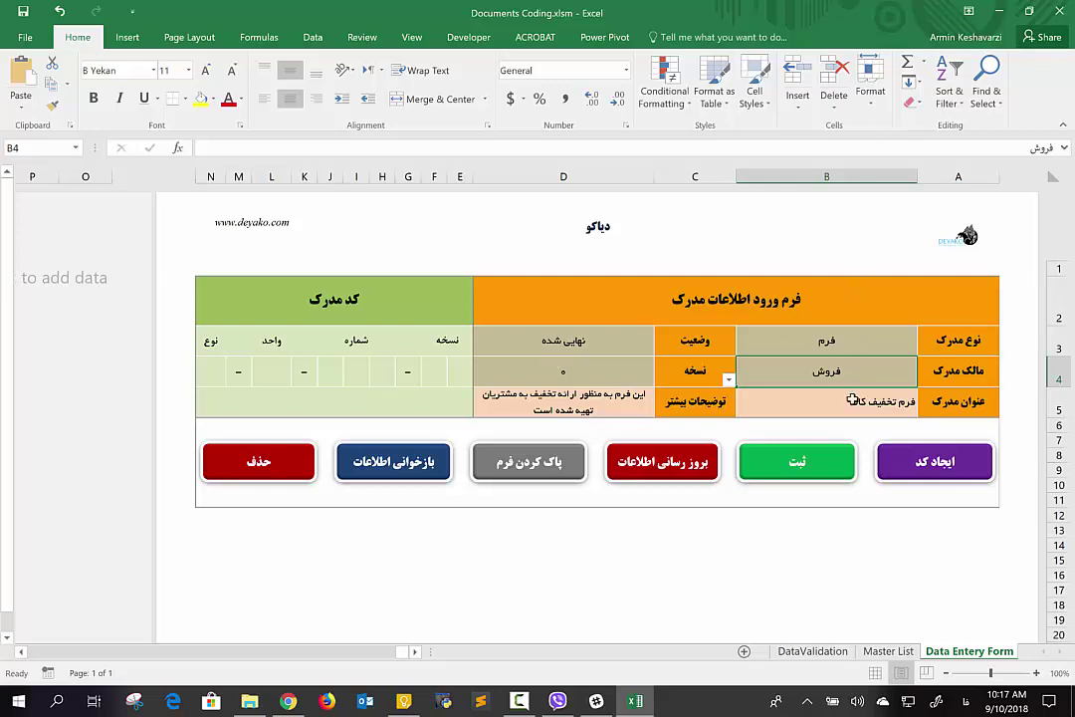
- Generate the document code F-SA-001-00 for the discount form
{"action": "left_click", "coordinate": [893, 465]}
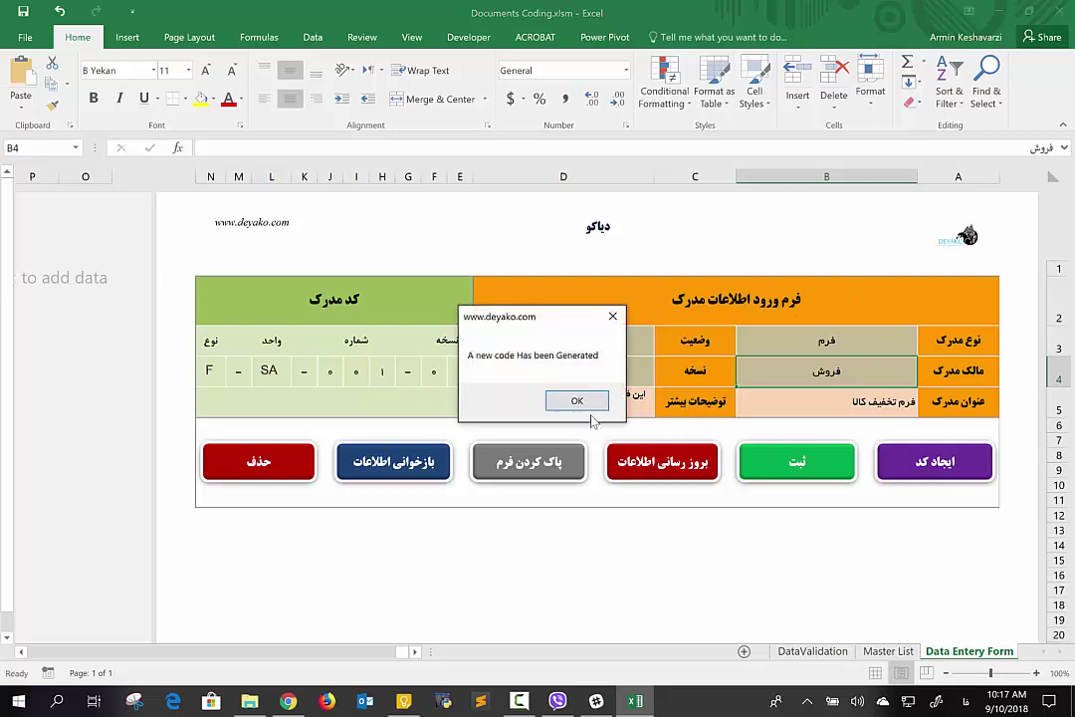
{"action": "left_click", "coordinate": [579, 403]}
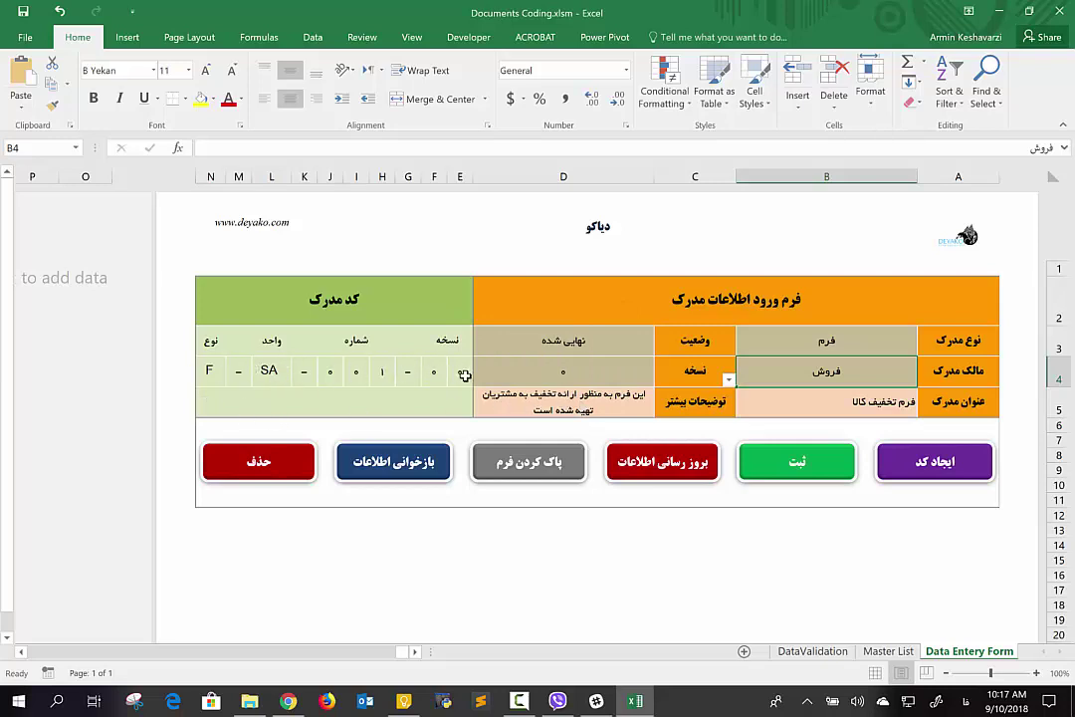
{"action": "left_click", "coordinate": [880, 652]}
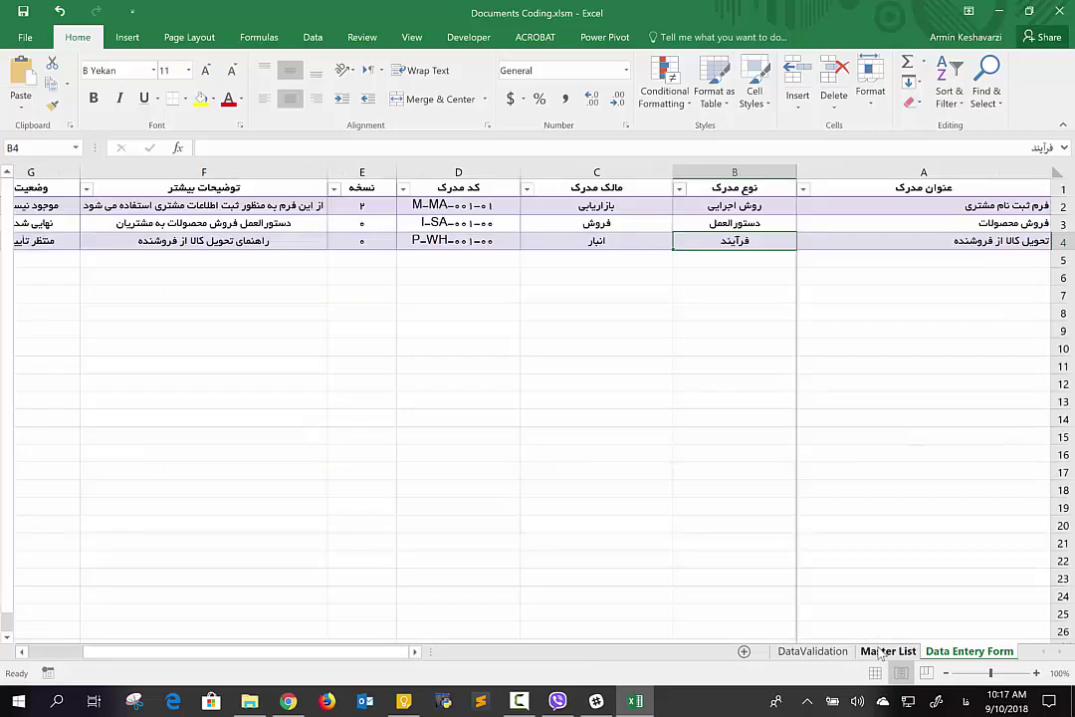
{"action": "left_click", "coordinate": [965, 651]}
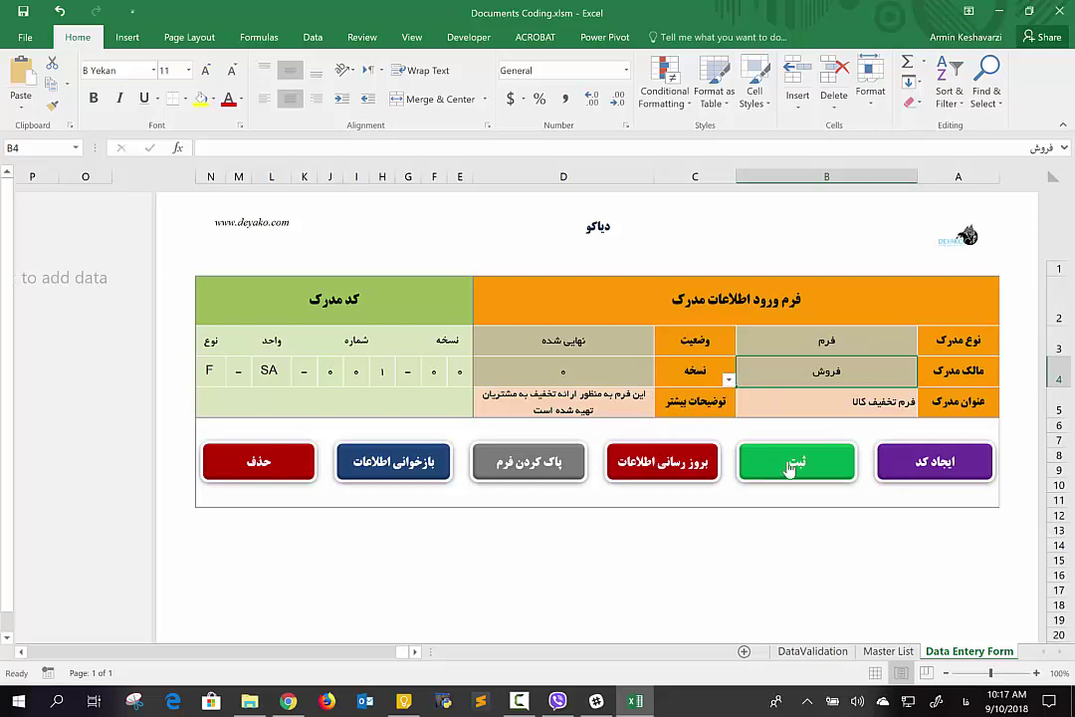
- Submit the record and check its new row 5 in the Master List
{"action": "left_click", "coordinate": [795, 463]}
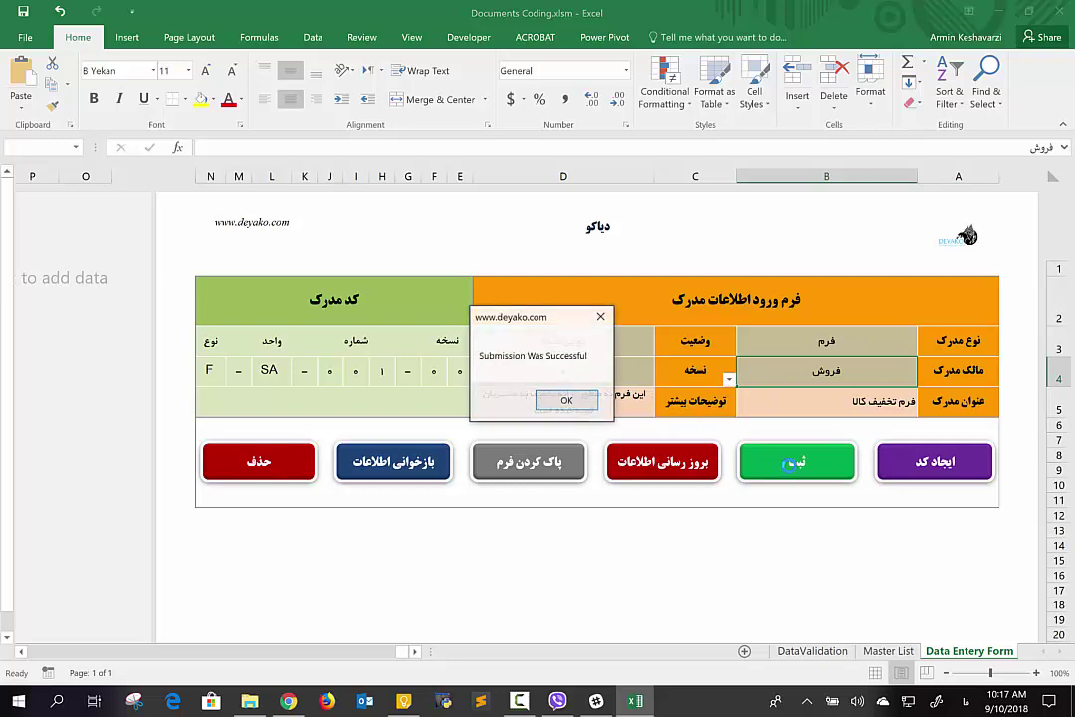
{"action": "left_click", "coordinate": [543, 404]}
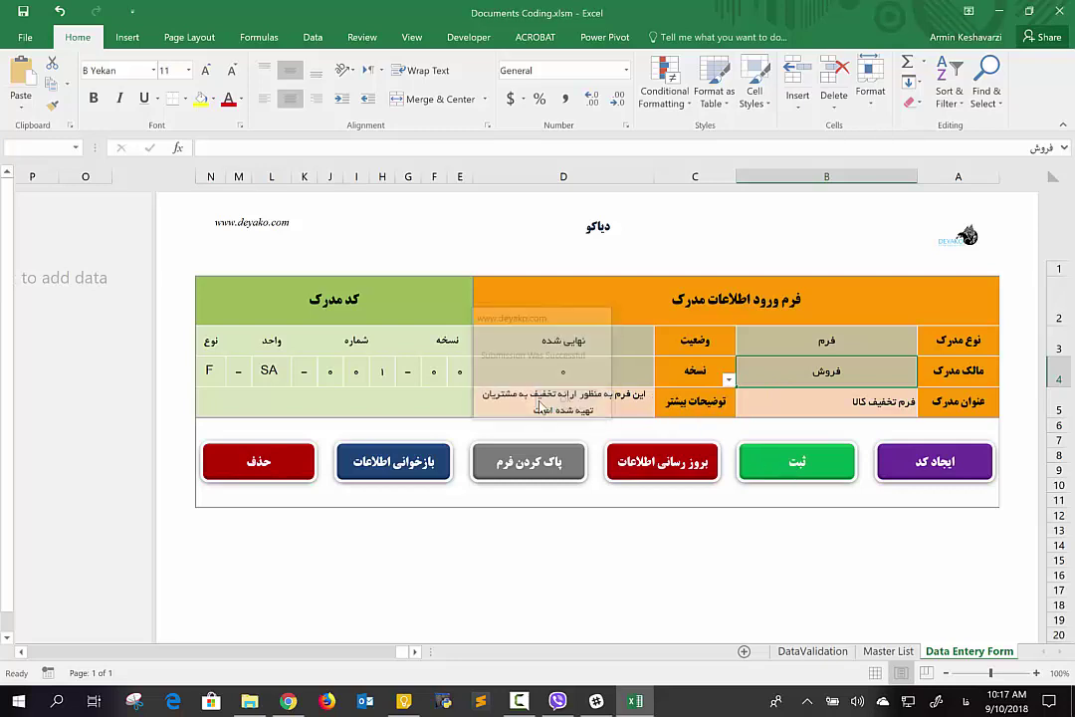
{"action": "left_click", "coordinate": [886, 652]}
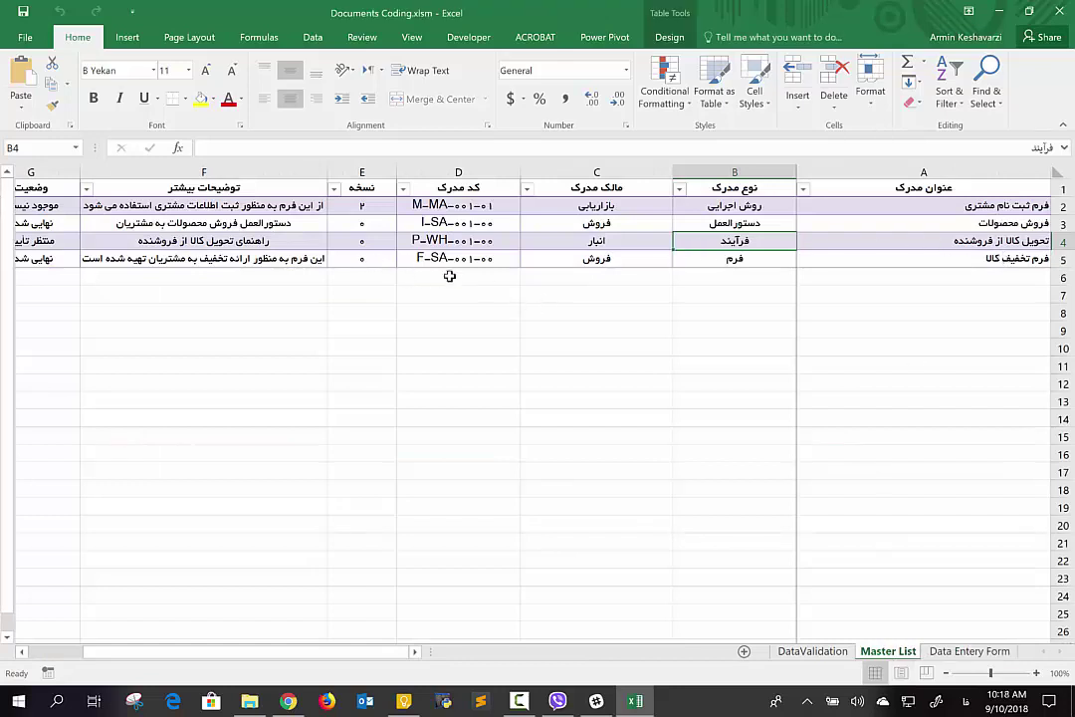
{"action": "left_click", "coordinate": [951, 657]}
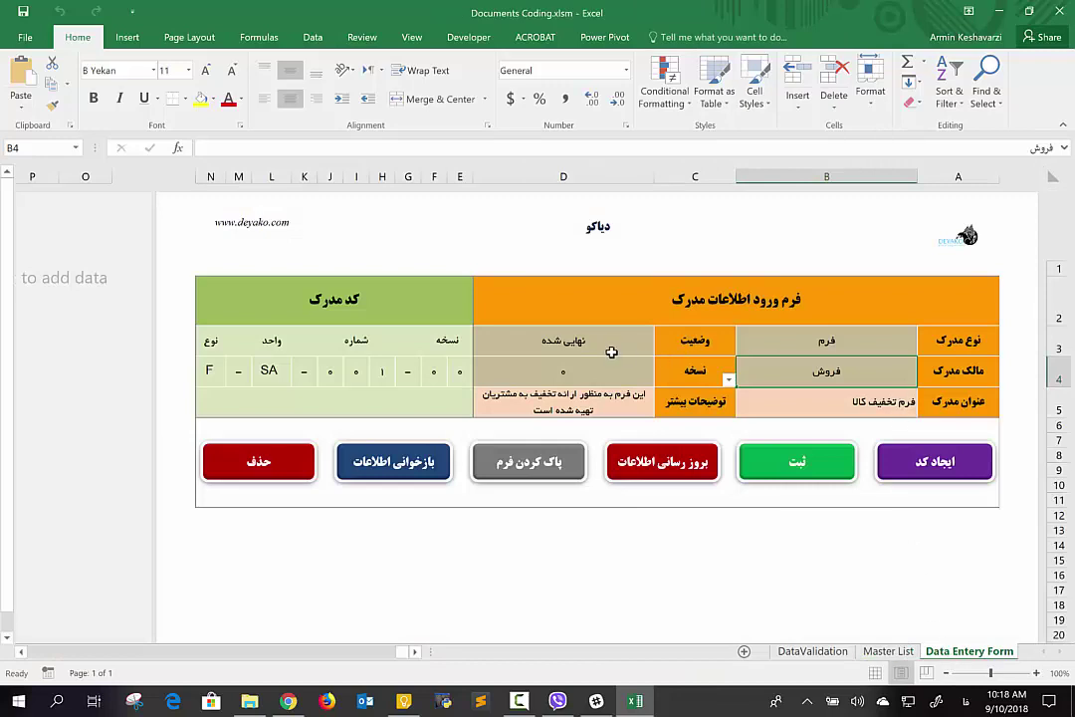
- Change the status in D3, ending with it set back to نهایی شده
{"action": "left_click", "coordinate": [604, 349]}
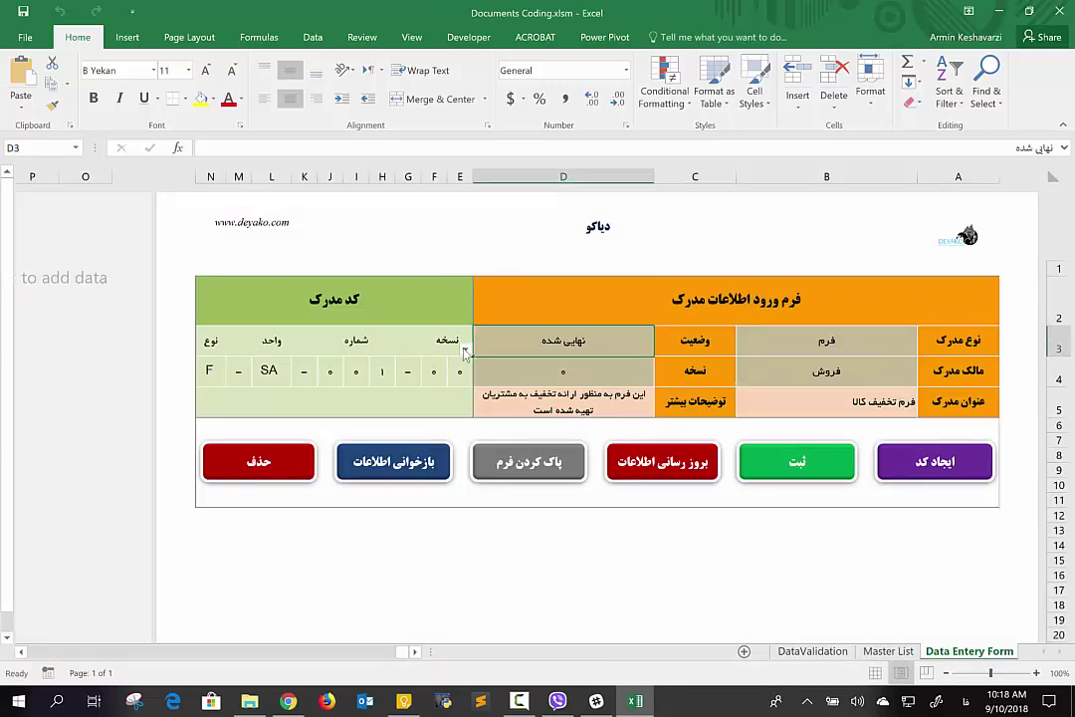
{"action": "left_click", "coordinate": [464, 352]}
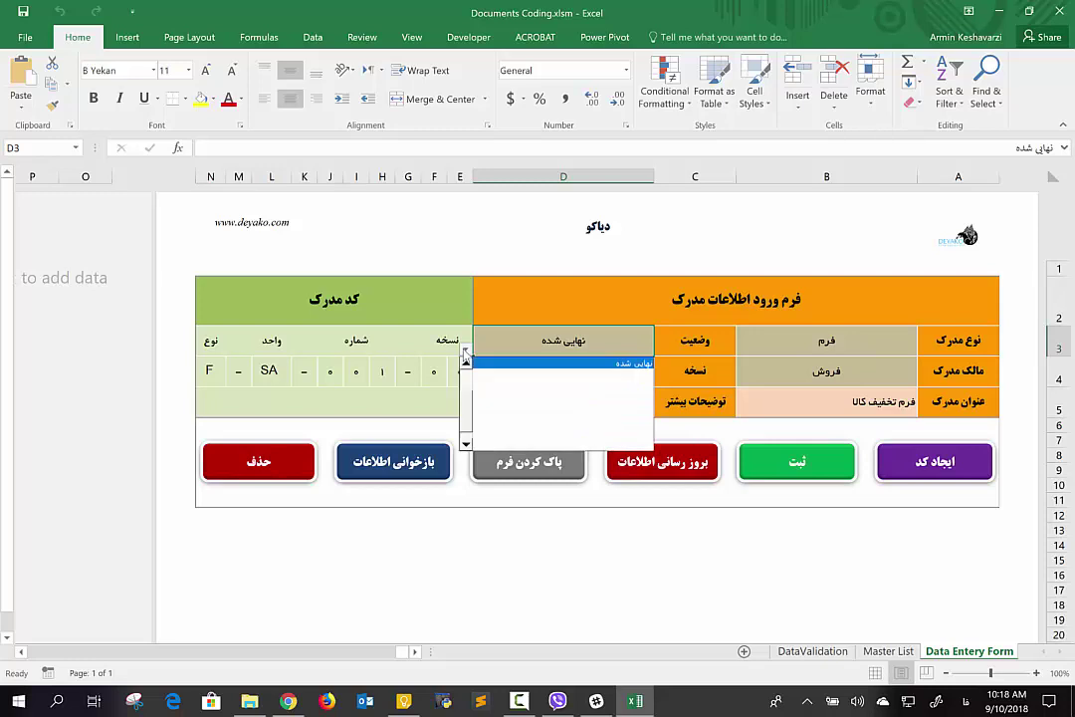
{"action": "scroll", "coordinate": [477, 373], "scroll_direction": "up", "scroll_amount": 2}
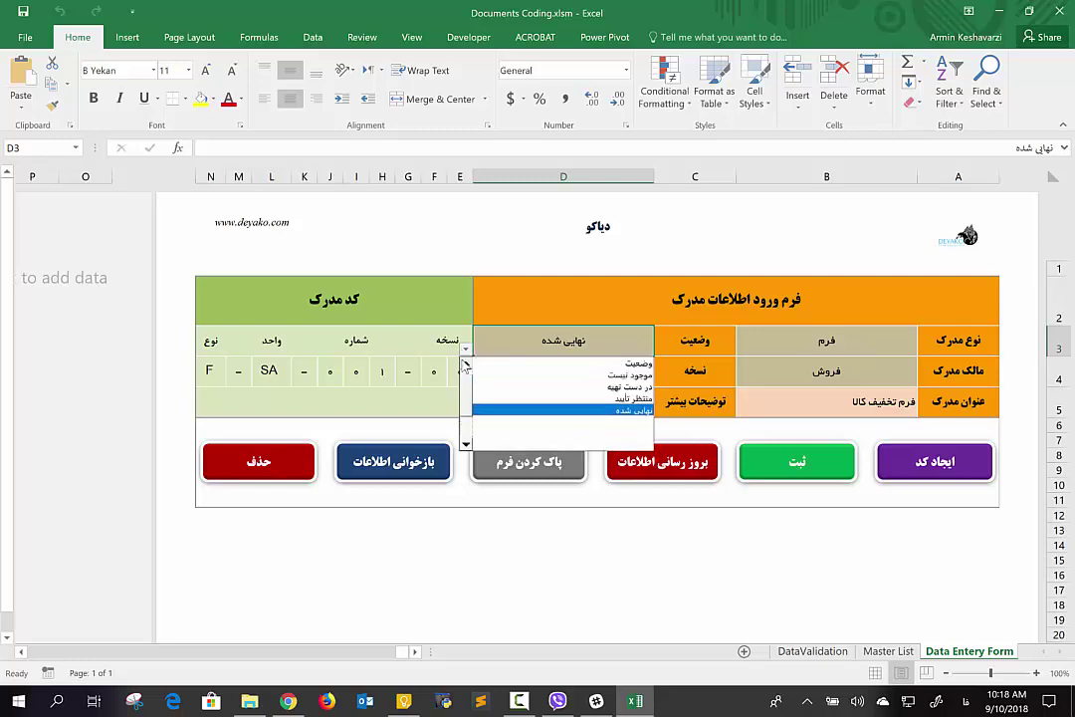
{"action": "left_click", "coordinate": [609, 399]}
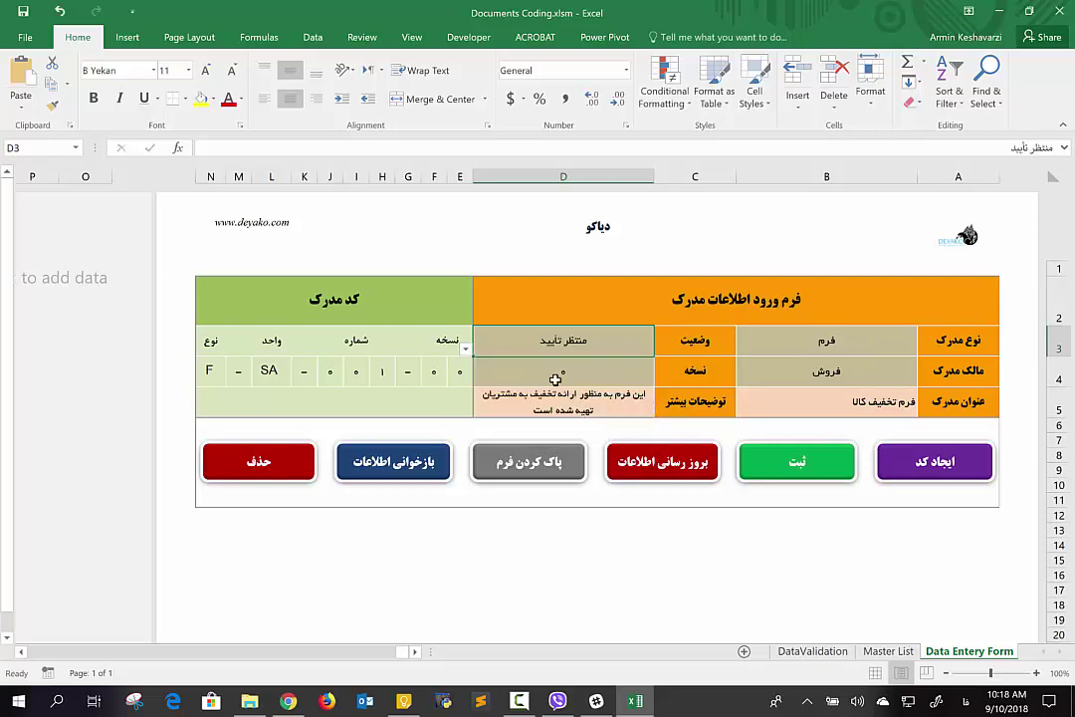
{"action": "left_click", "coordinate": [465, 350]}
{"action": "left_click", "coordinate": [475, 378]}
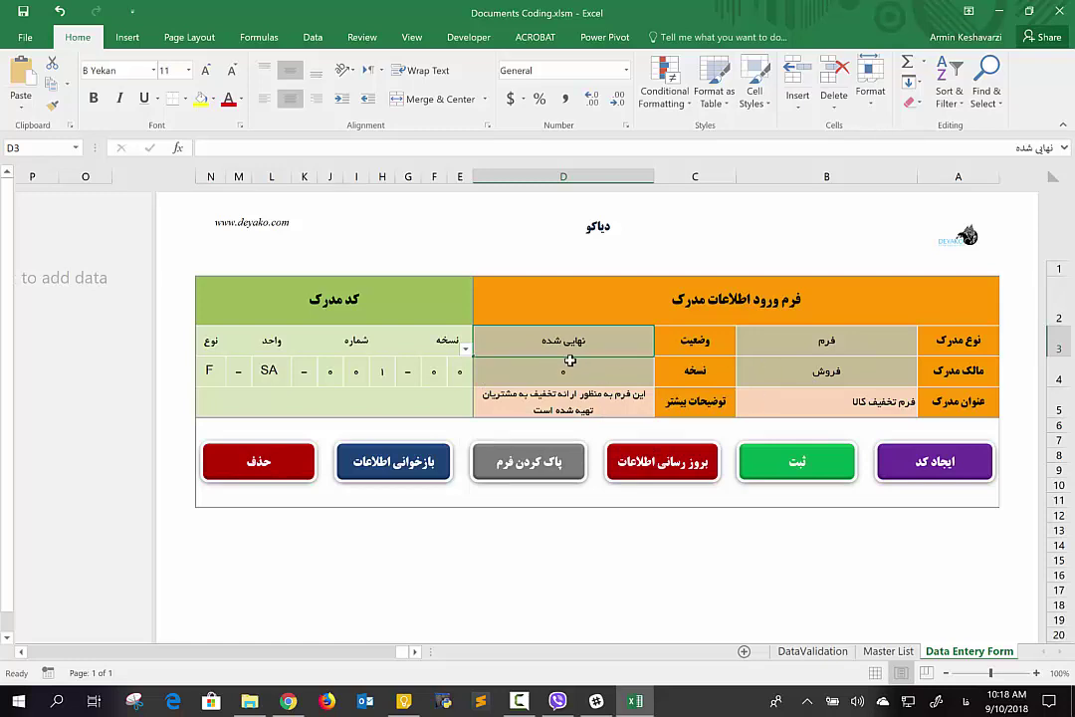
- Set the version in D4 to 1 and update the record to code F-SA-001-01
{"action": "left_click", "coordinate": [571, 360]}
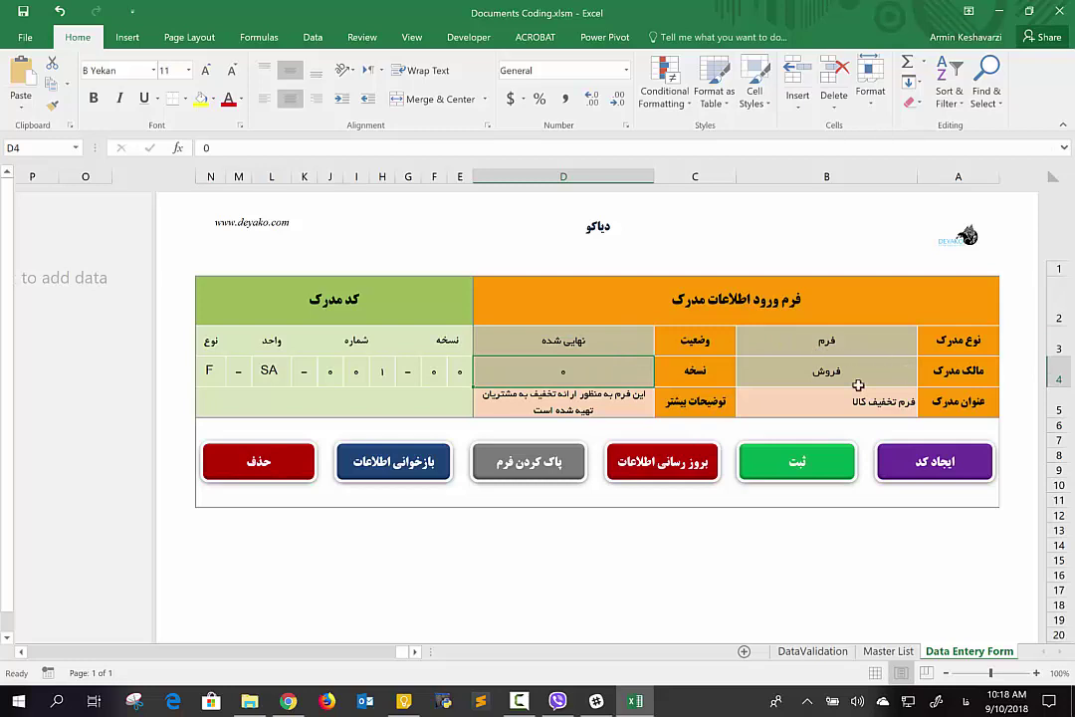
{"action": "type", "text": "1"}
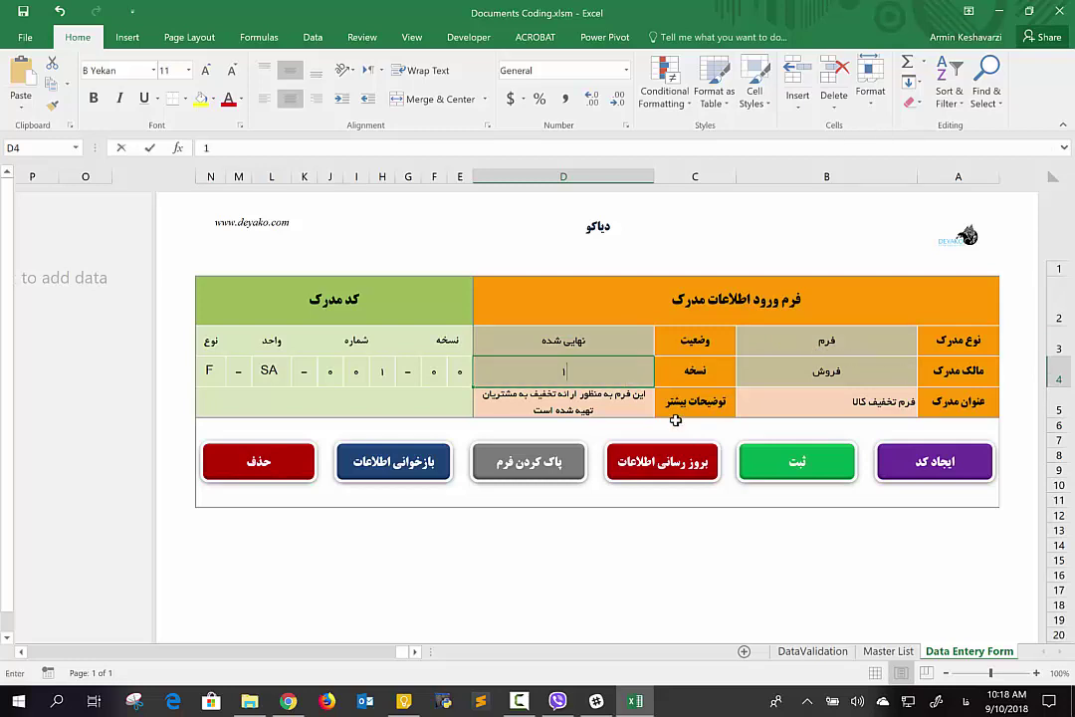
{"action": "key", "text": "Tab"}
{"action": "type", "text": "1"}
{"action": "key", "text": "shift+Tab"}
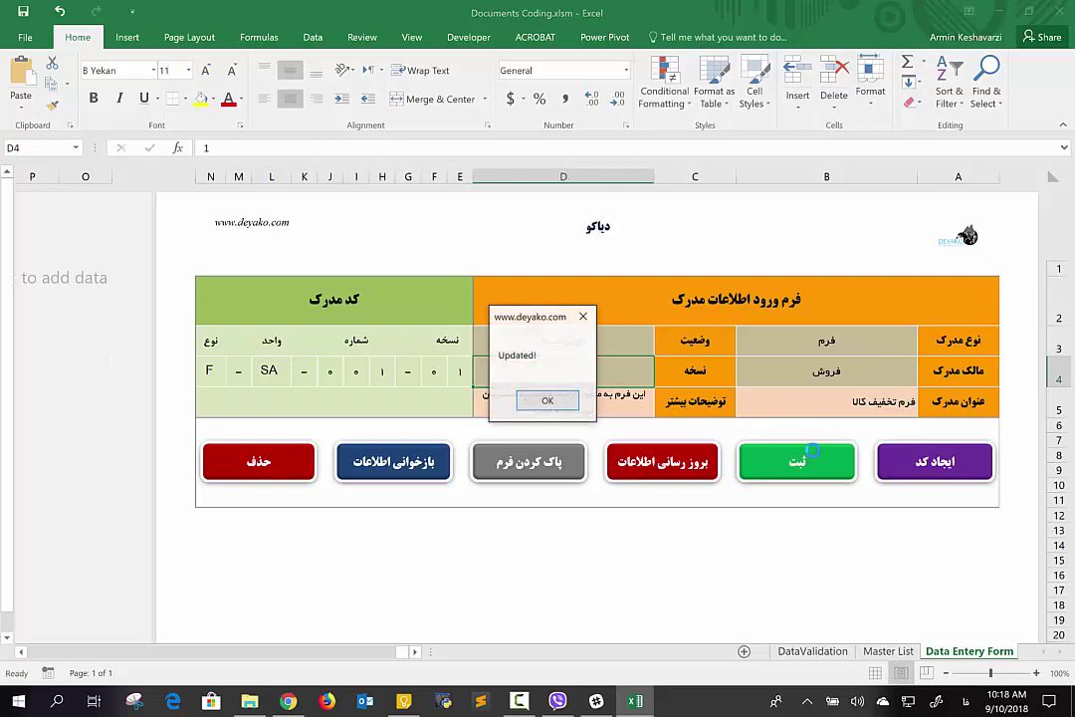
{"action": "left_click", "coordinate": [547, 400]}
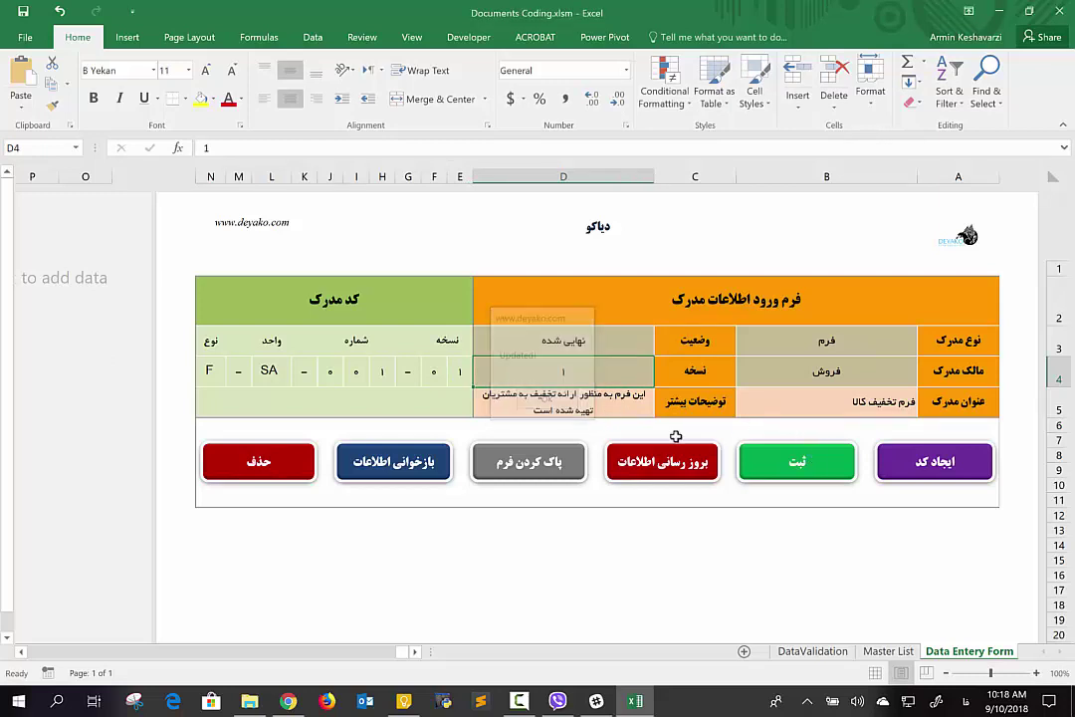
{"action": "left_click", "coordinate": [888, 651]}
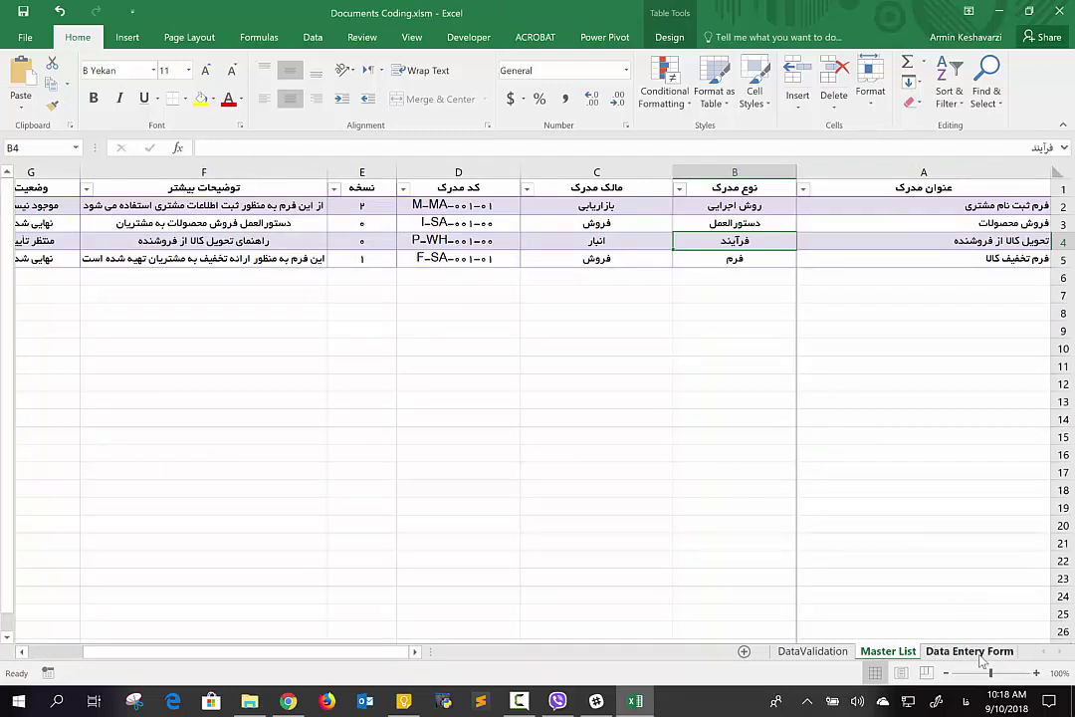
{"action": "key", "text": "ctrl+Page_Up"}
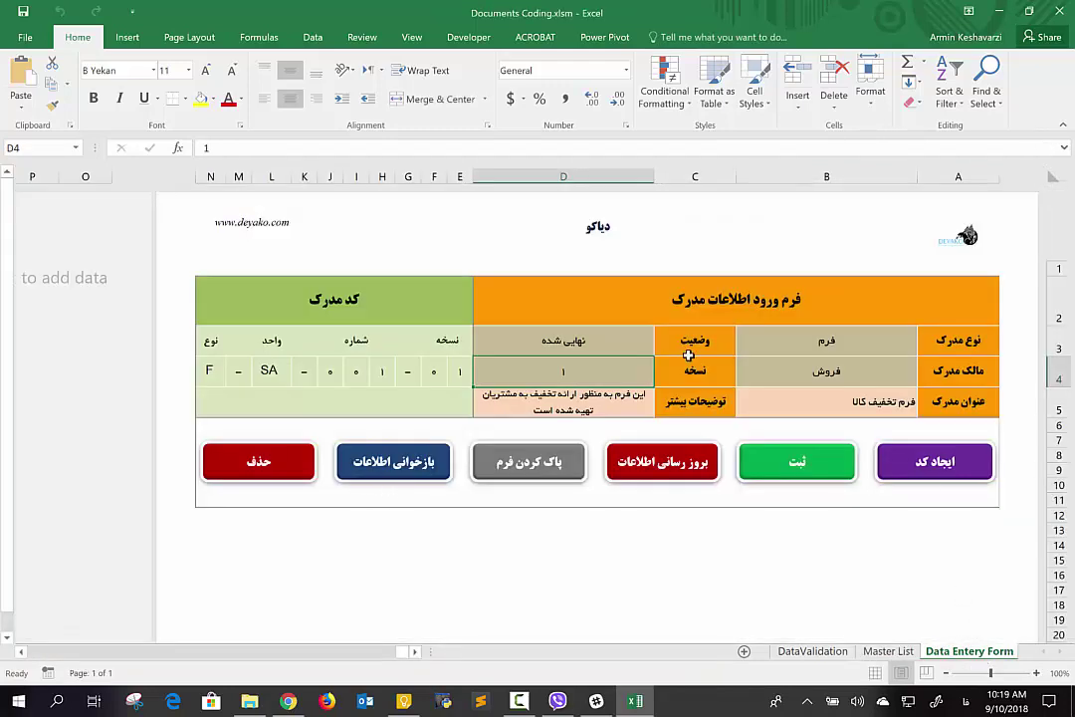
- Bring up the document type choices for cell B3
{"action": "left_click", "coordinate": [858, 344]}
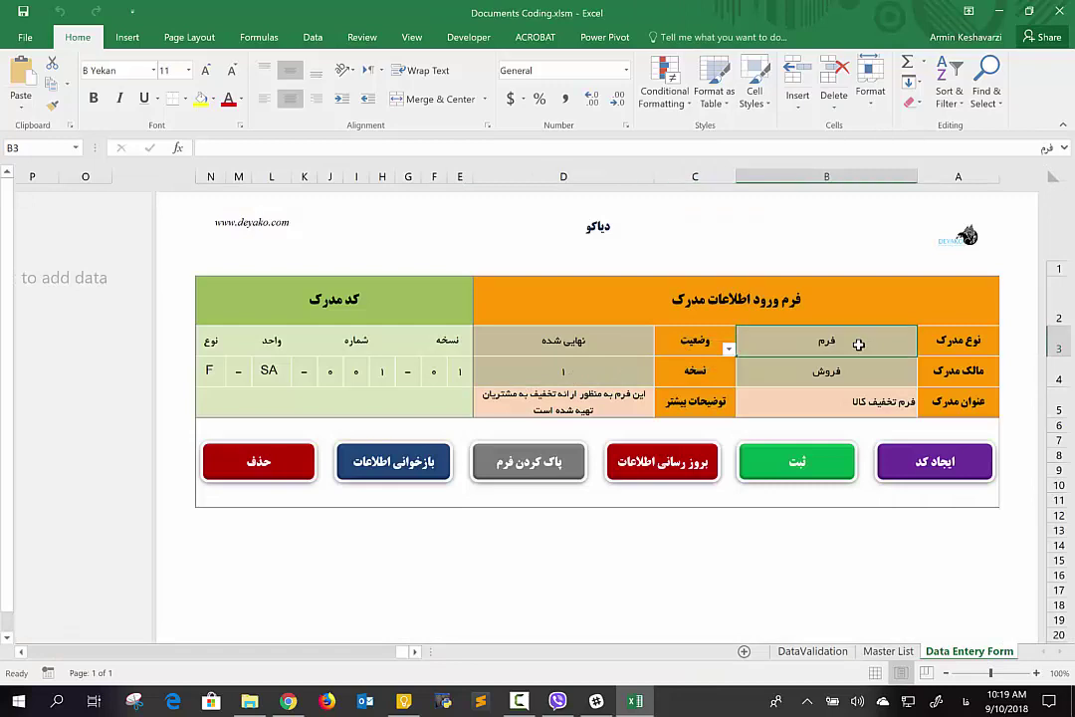
{"action": "left_click", "coordinate": [728, 350]}
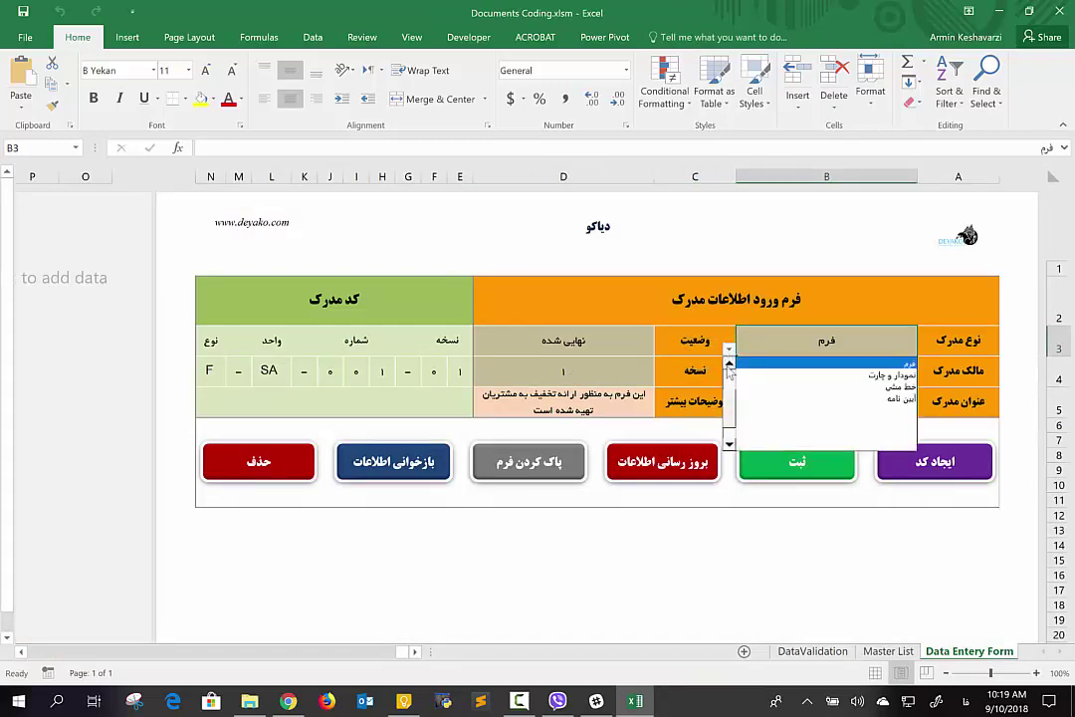
{"action": "scroll", "coordinate": [729, 369], "scroll_direction": "up", "scroll_amount": 4}
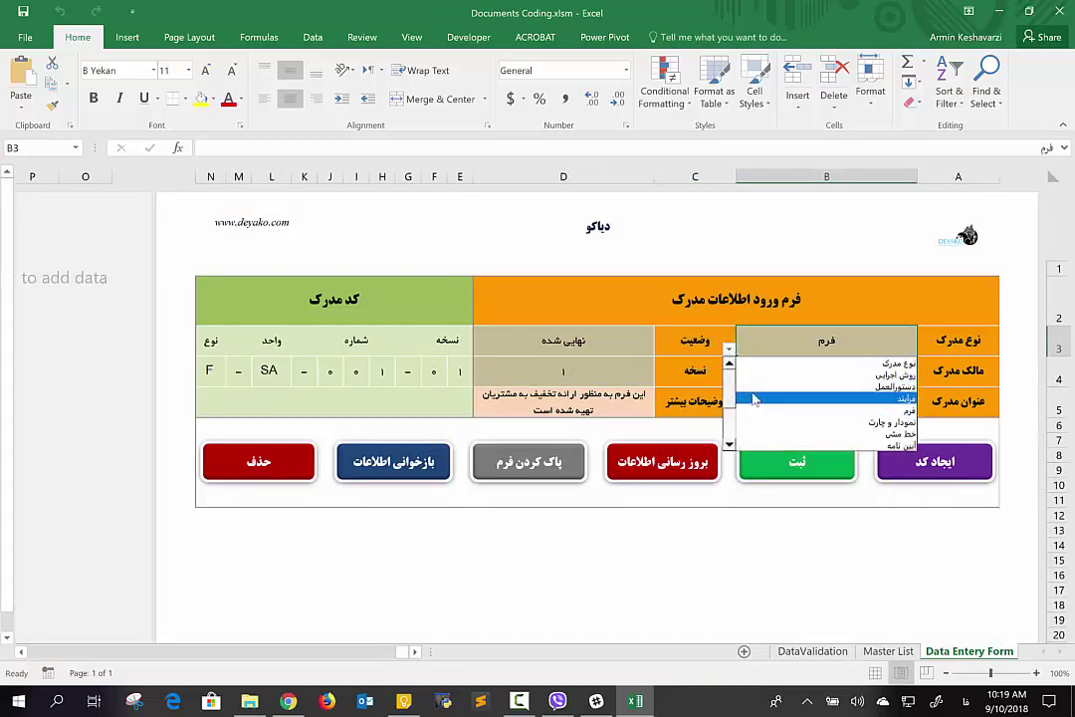
- Change the document type to دستورالعمل
{"action": "left_click", "coordinate": [753, 387]}
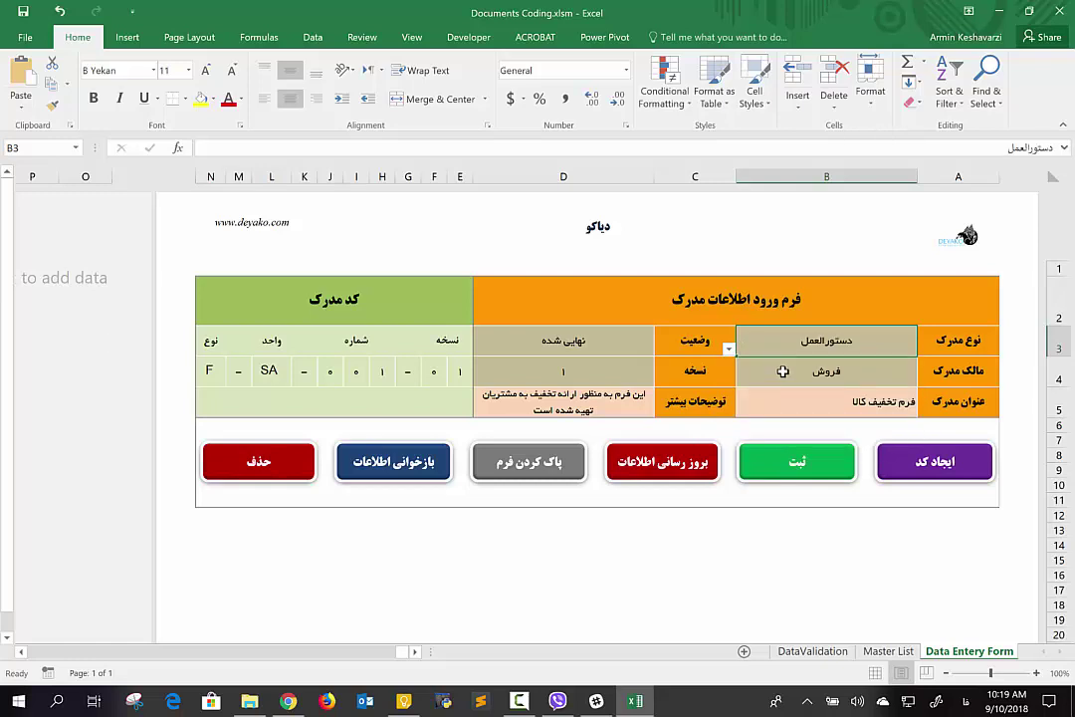
{"action": "left_click", "coordinate": [783, 371]}
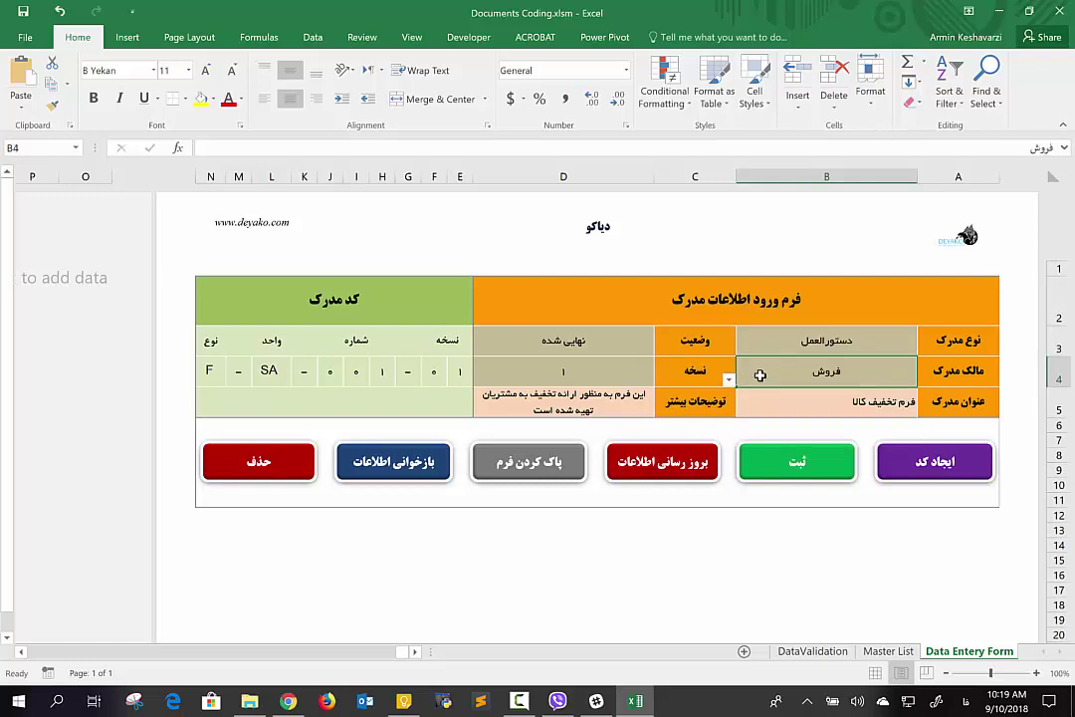
{"action": "left_click", "coordinate": [872, 653]}
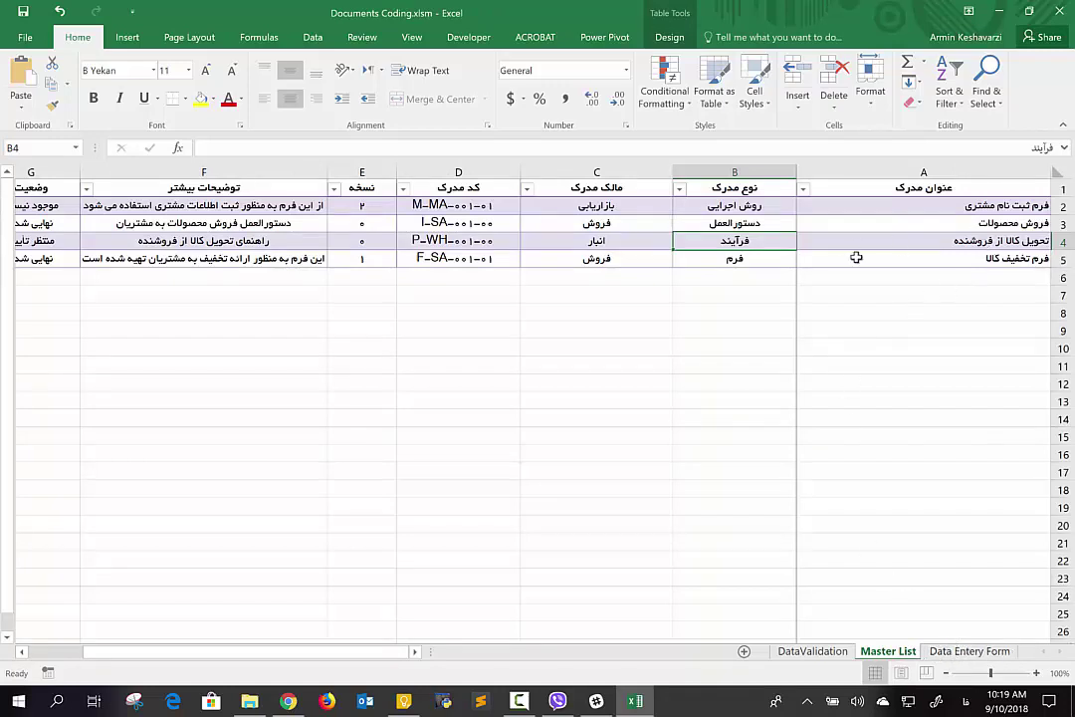
{"action": "left_click", "coordinate": [970, 651]}
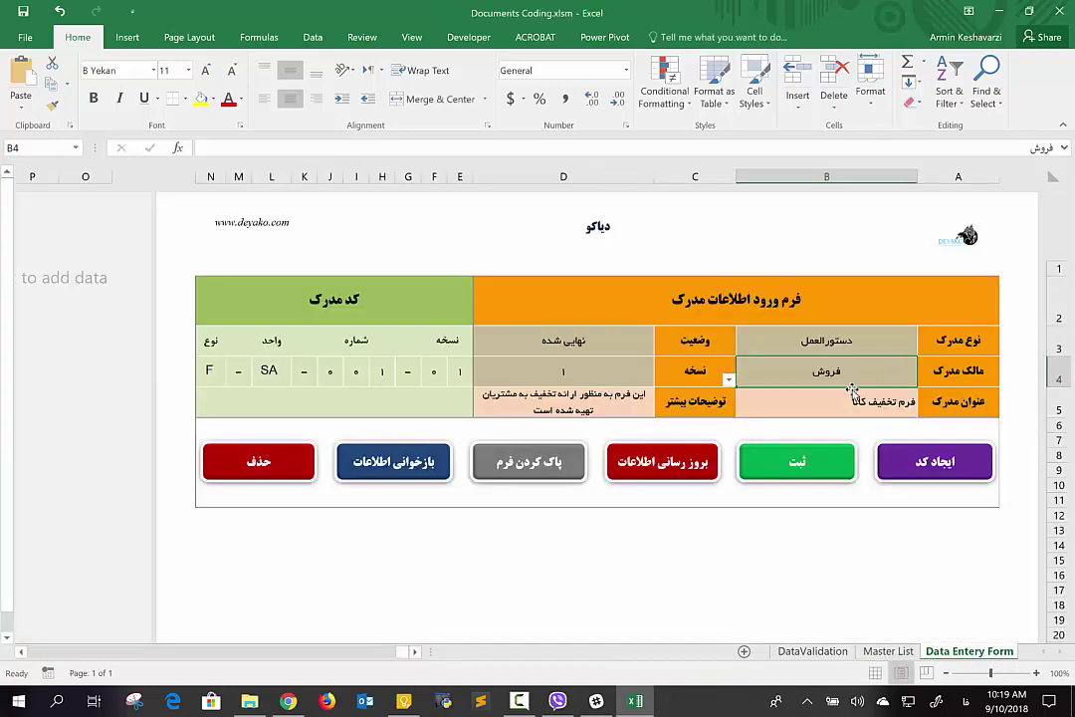
- Enter فروش محصولات as the document title in B5
{"action": "left_click", "coordinate": [843, 397]}
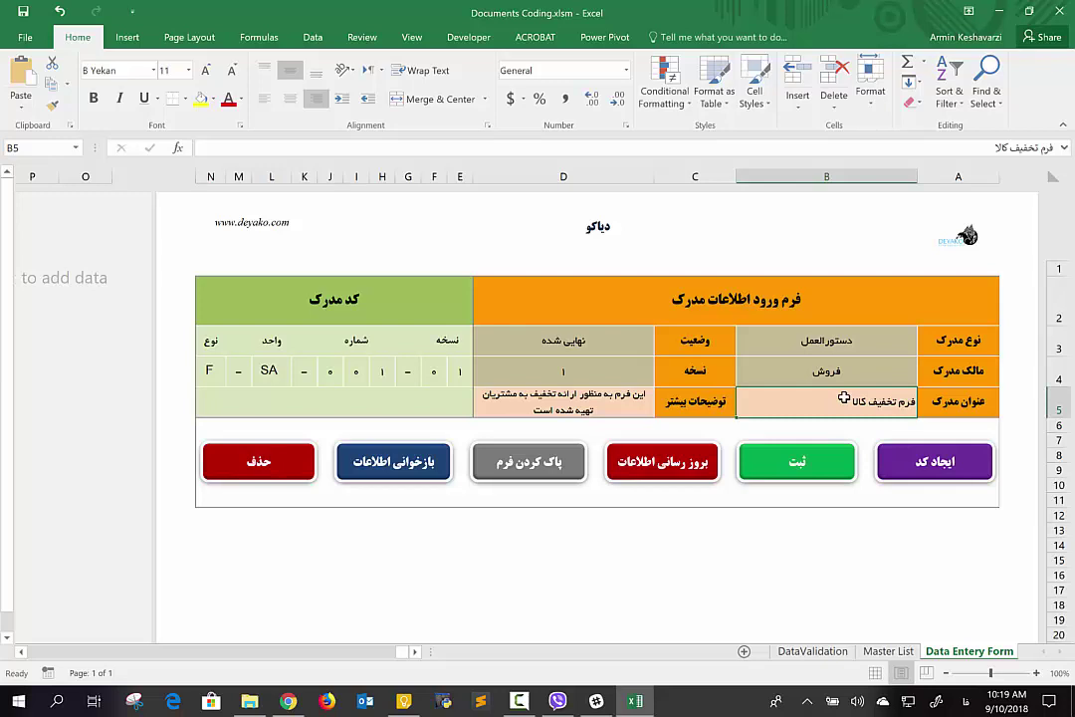
{"action": "type", "text": "فروش مح"}
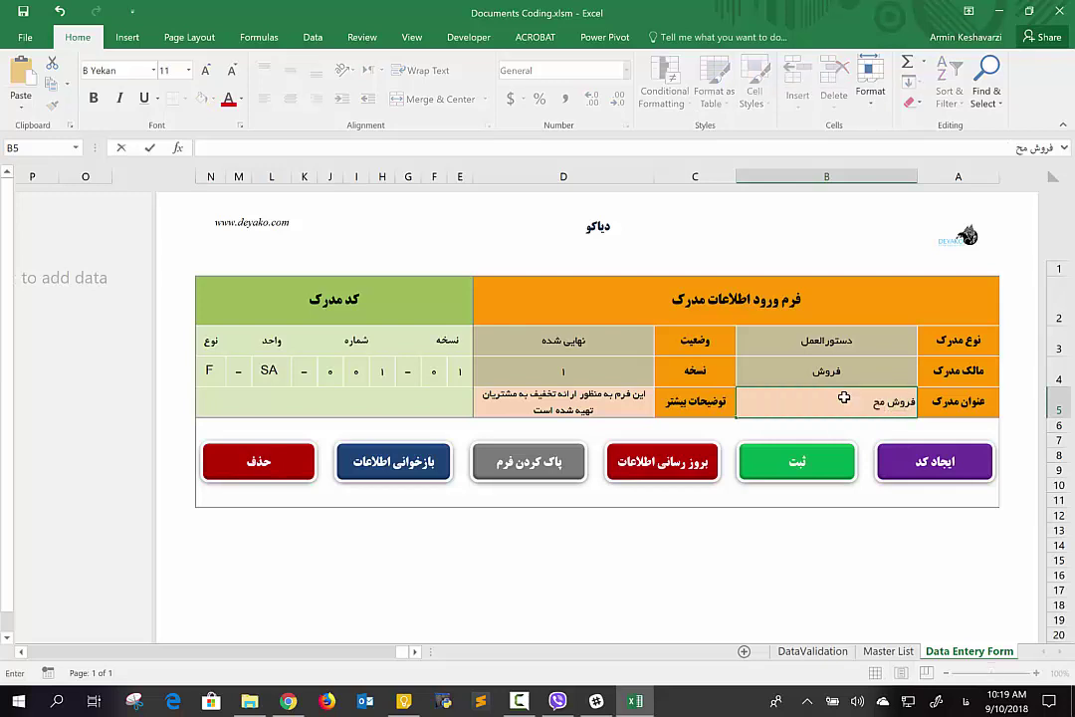
{"action": "type", "text": "وص"}
{"action": "type", "text": "صولات"}
{"action": "key", "text": "Return"}
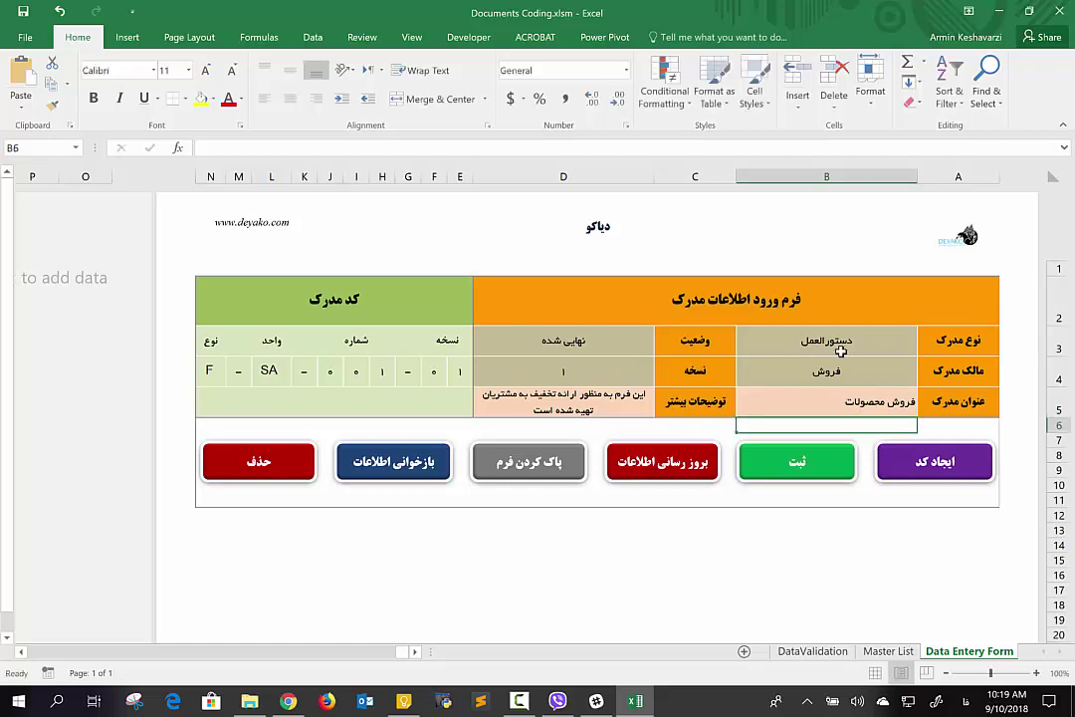
{"action": "left_click_drag", "start_coordinate": [840, 350], "coordinate": [842, 360]}
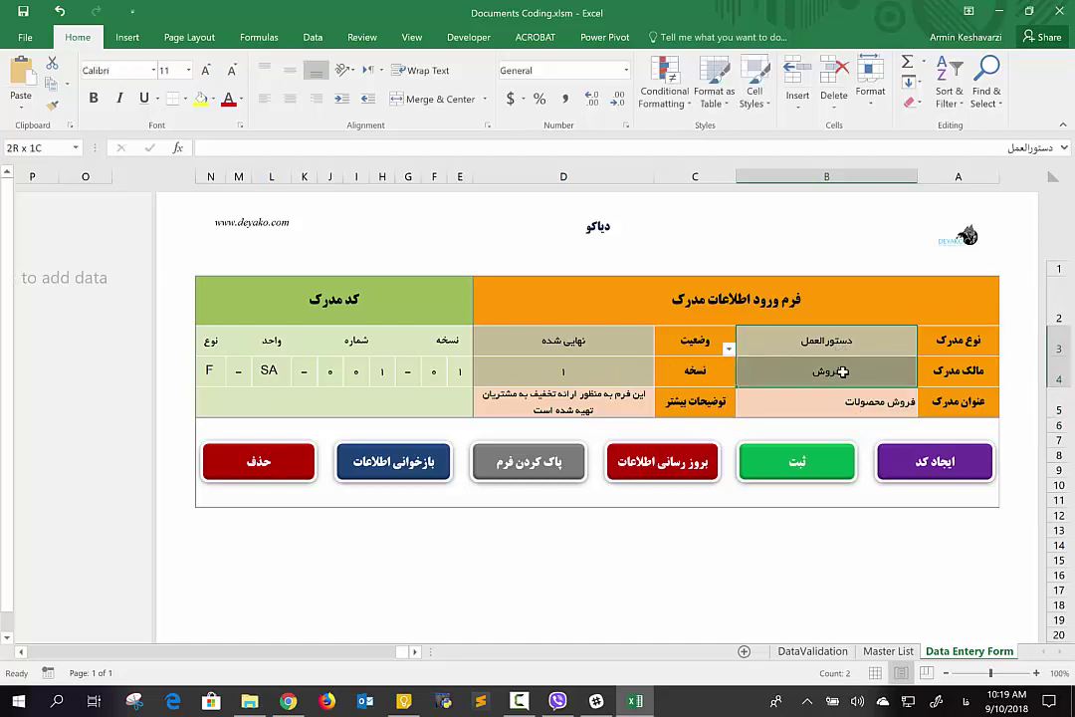
{"action": "left_click", "coordinate": [816, 400]}
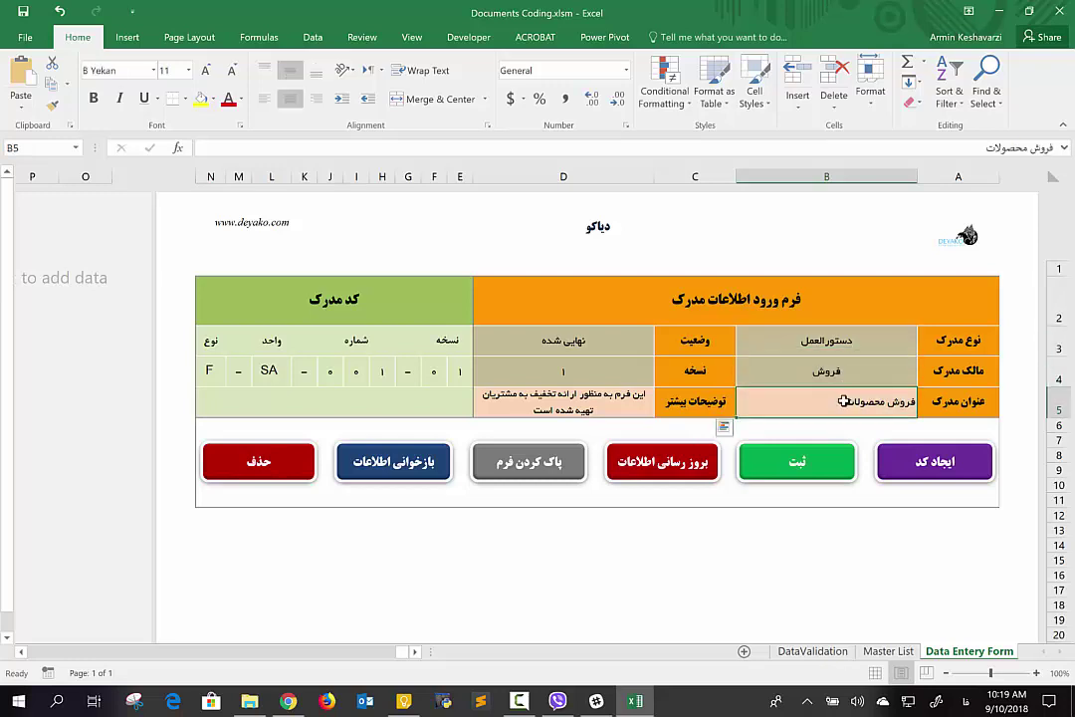
{"action": "left_click", "coordinate": [849, 341]}
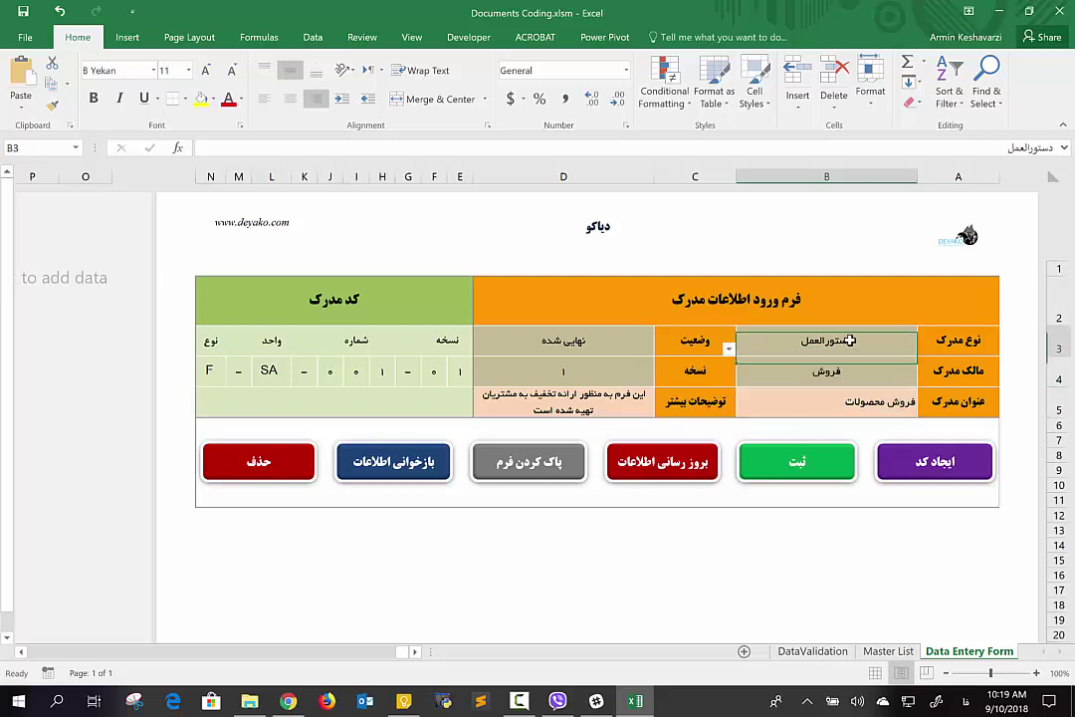
- Reload the فروش محصولات record, set version 1 and update it to code I-SA-001-01
{"action": "left_click", "coordinate": [612, 445]}
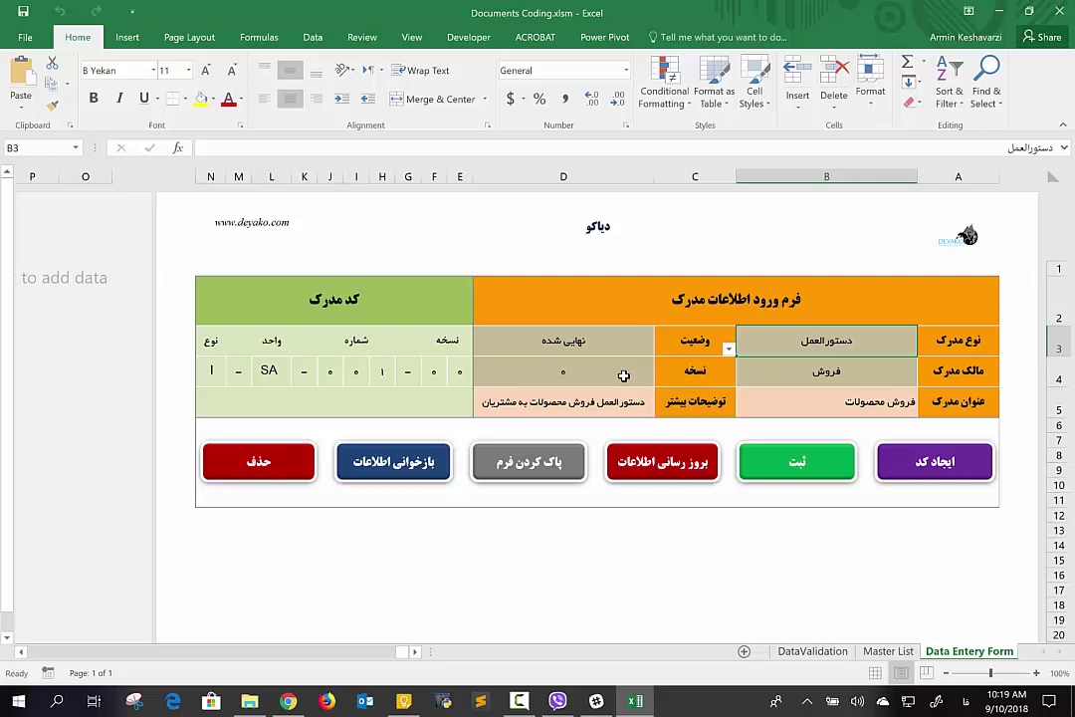
{"action": "left_click", "coordinate": [815, 380]}
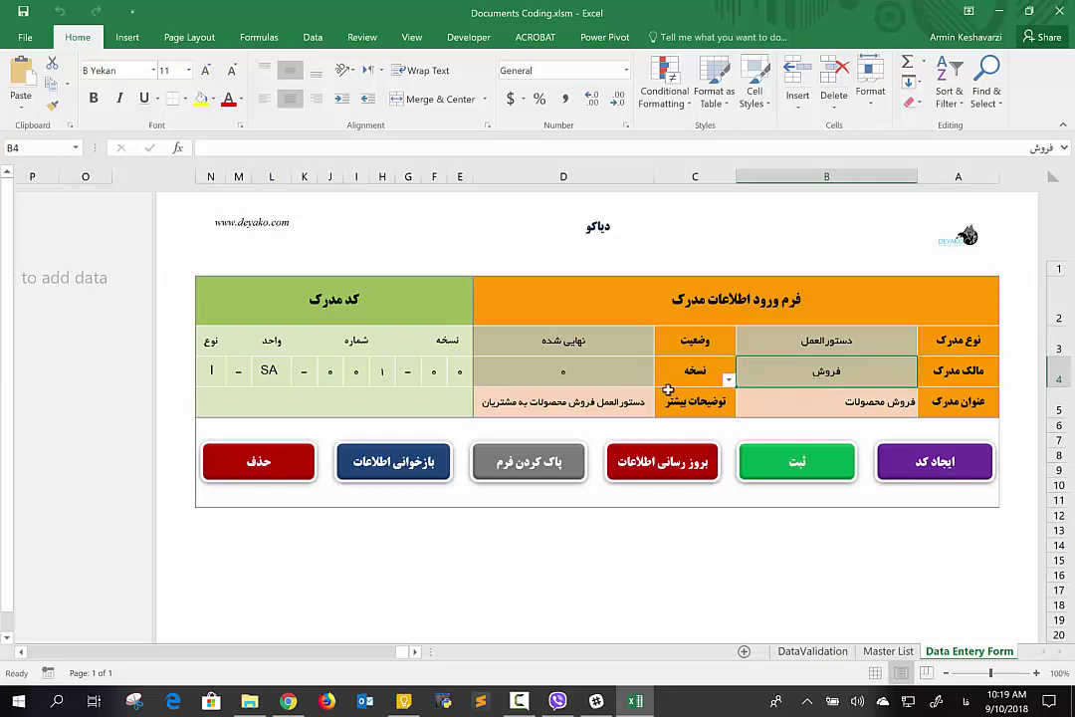
{"action": "left_click", "coordinate": [535, 374]}
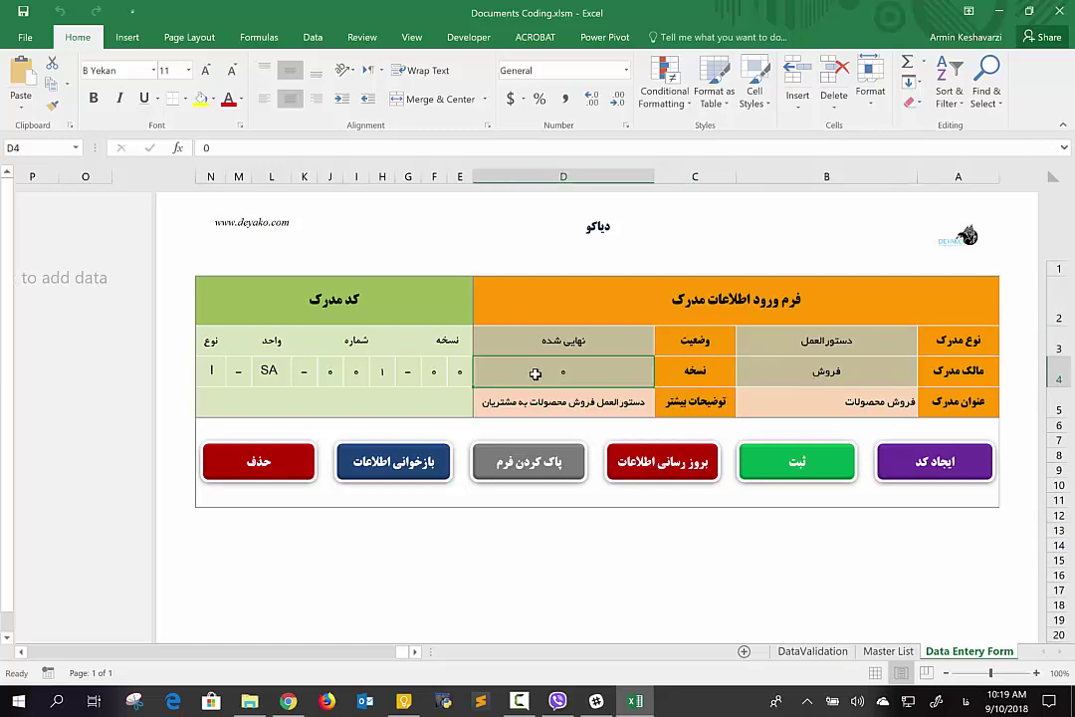
{"action": "type", "text": "1"}
{"action": "key", "text": "Tab"}
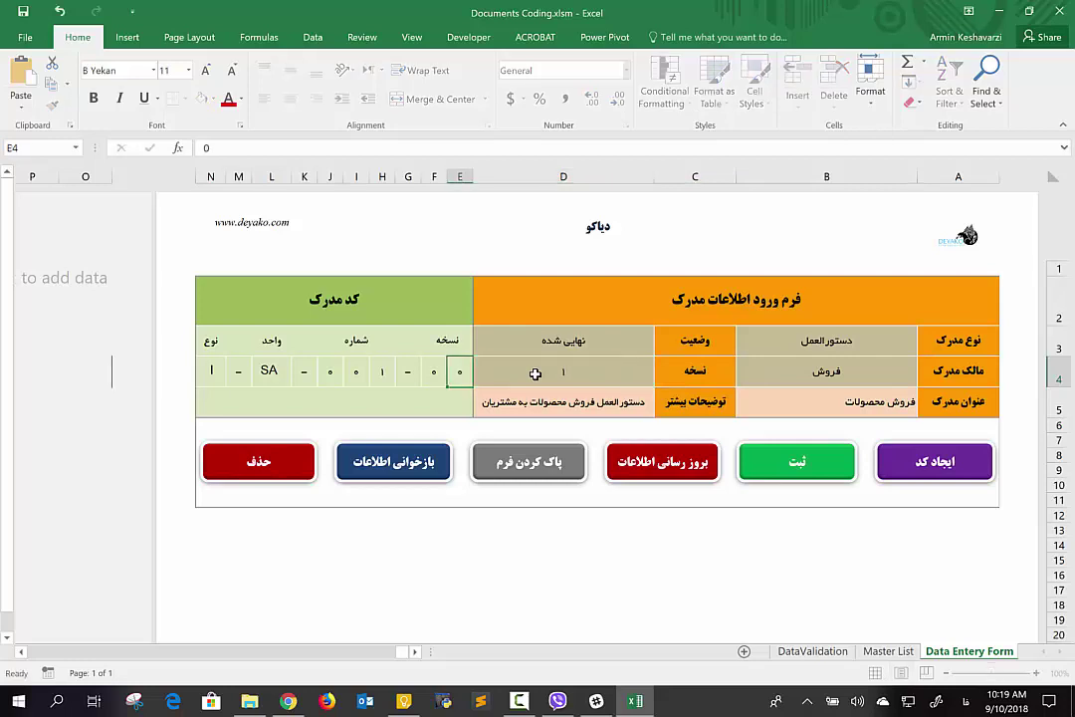
{"action": "type", "text": "1"}
{"action": "left_click", "coordinate": [534, 373]}
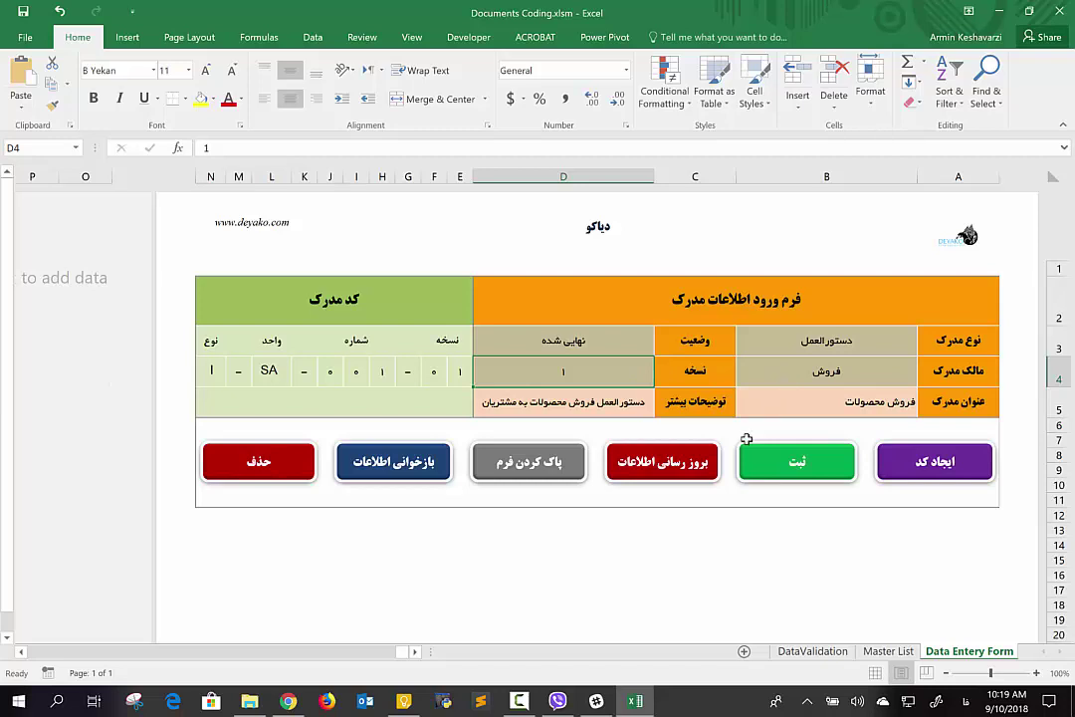
{"action": "left_click", "coordinate": [685, 462]}
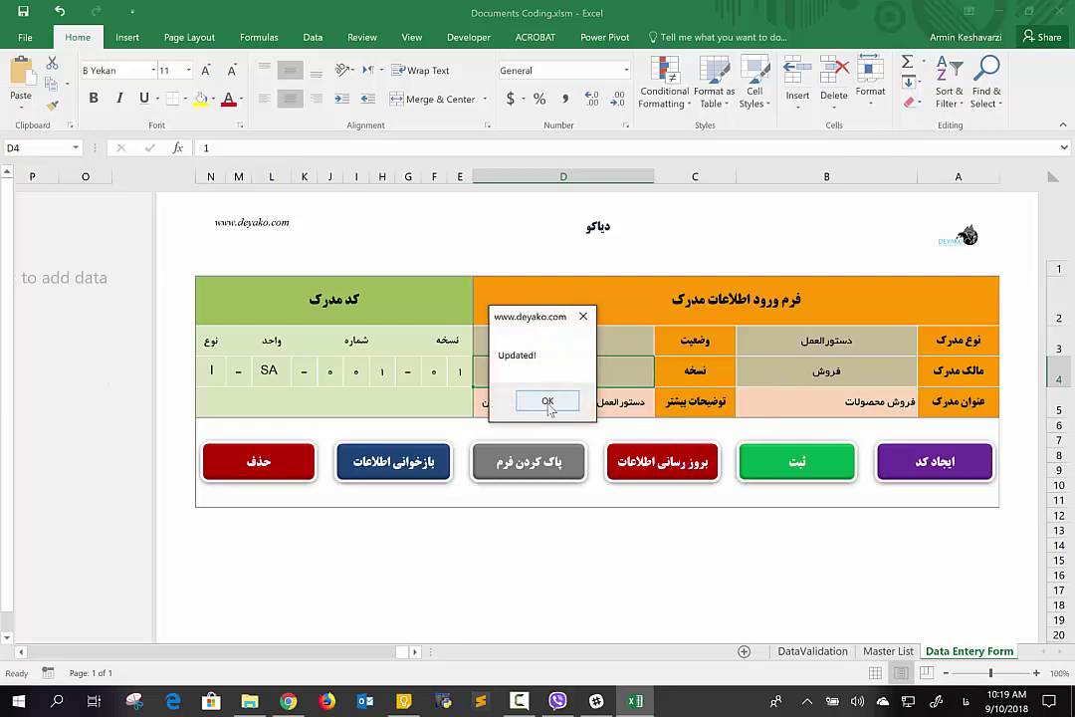
{"action": "left_click", "coordinate": [548, 400]}
{"action": "left_click", "coordinate": [880, 658]}
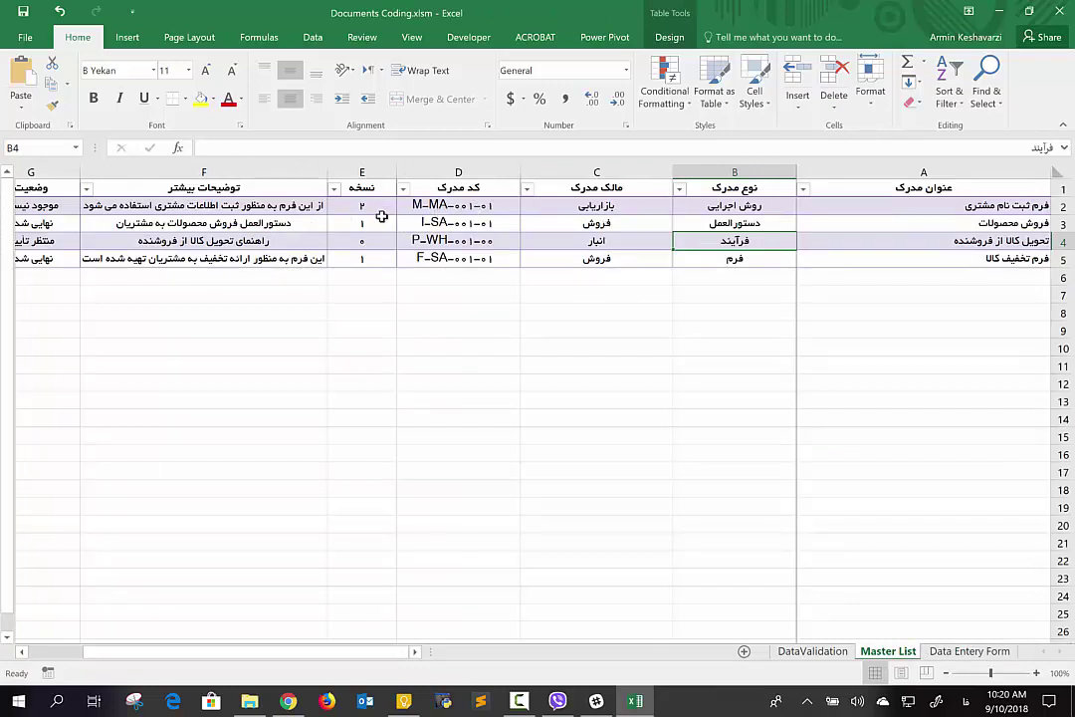
- Compare the form's description (D5) and title (B5) with the Master List I-SA-001-01 row
{"action": "left_click", "coordinate": [969, 651]}
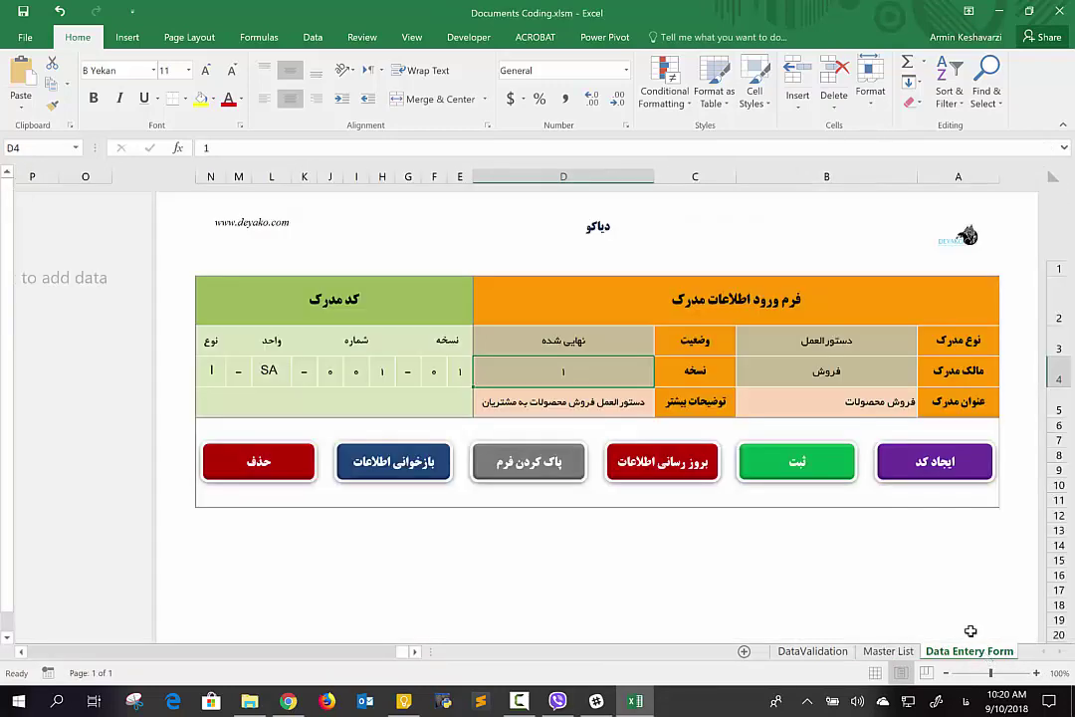
{"action": "left_click", "coordinate": [630, 402]}
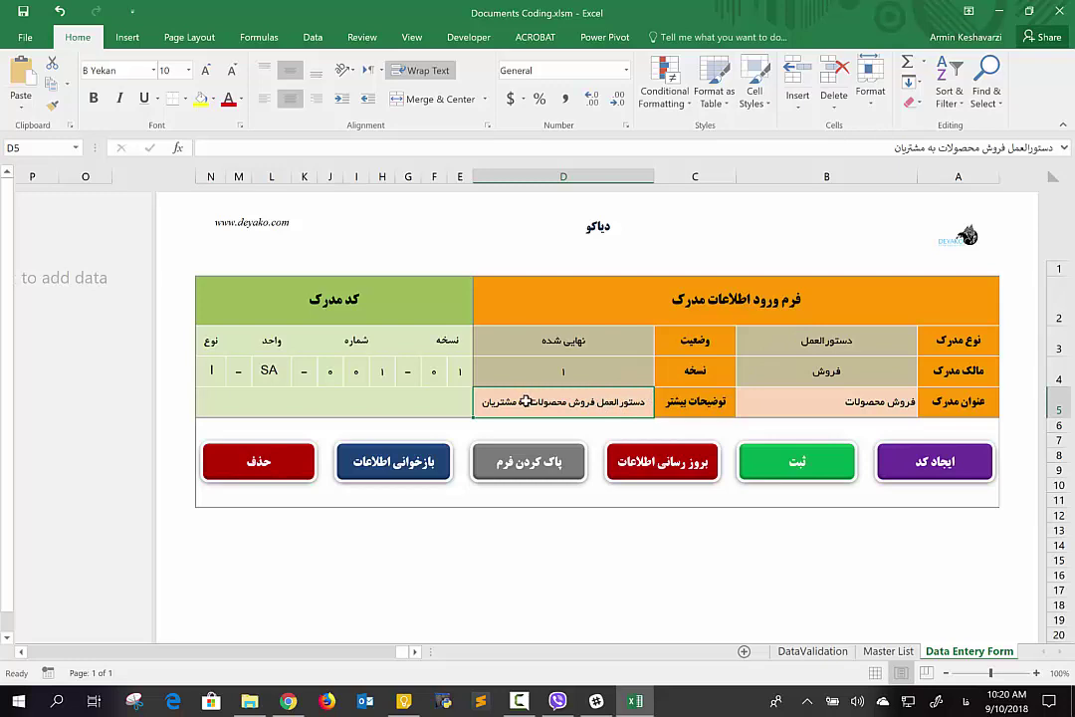
{"action": "left_click", "coordinate": [870, 402]}
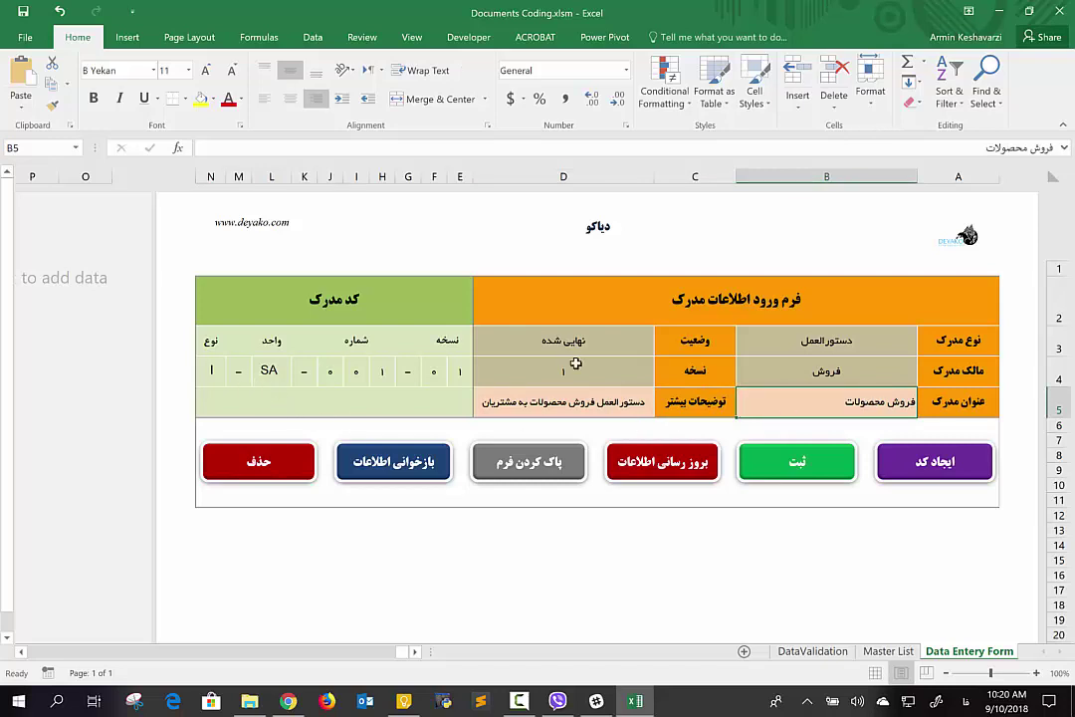
{"action": "left_click", "coordinate": [878, 651]}
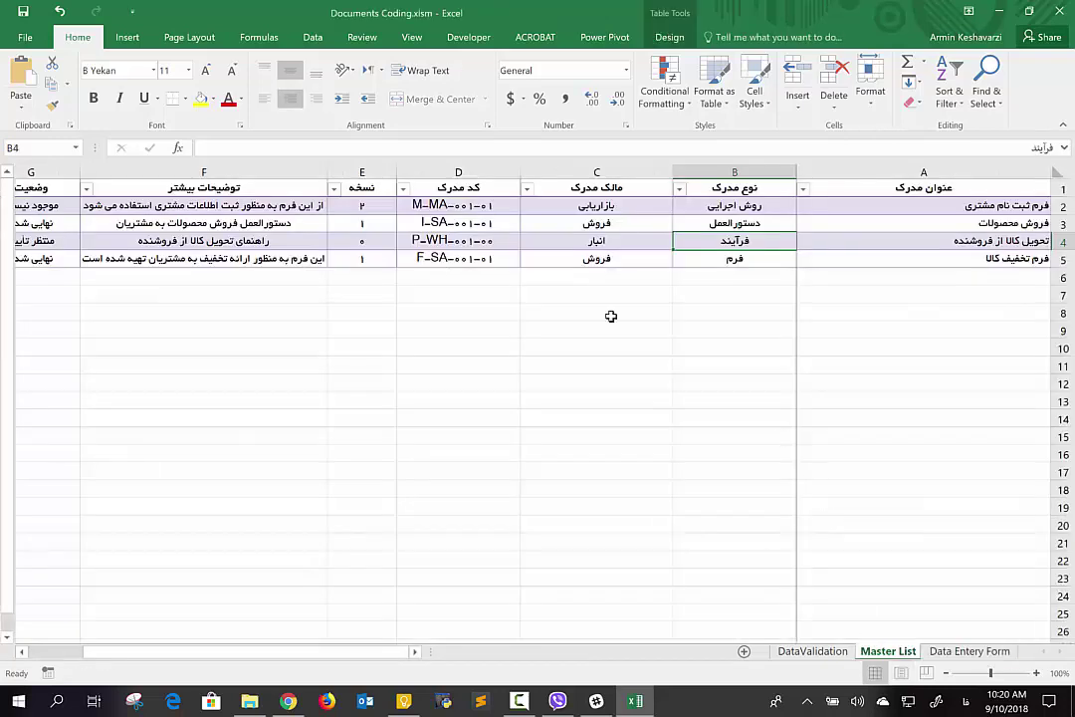
{"action": "left_click", "coordinate": [948, 652]}
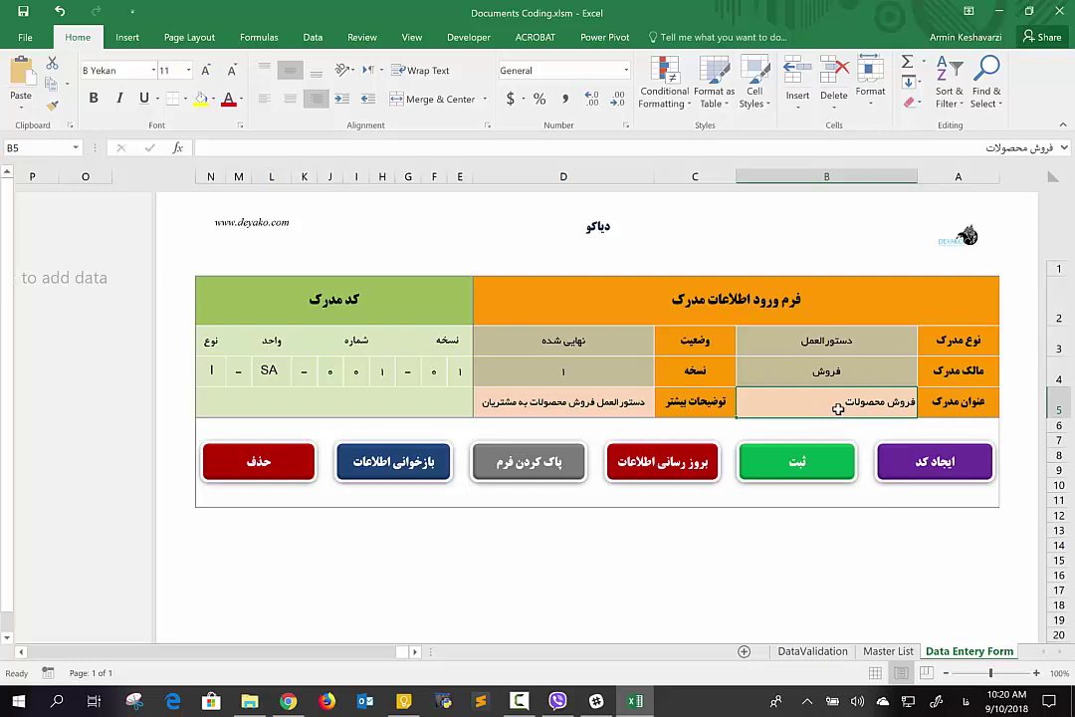
- Retitle the procedure فروش خدمات و محصولات and set its version to 2
{"action": "type", "text": "فروش"}
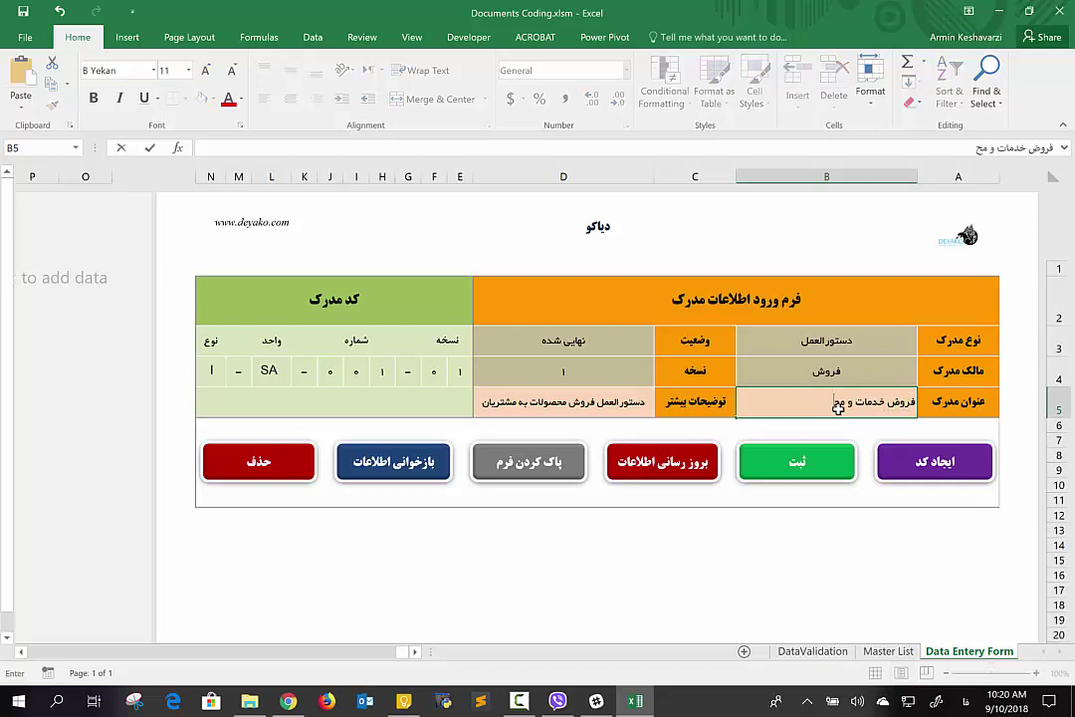
{"action": "type", "text": "صولات"}
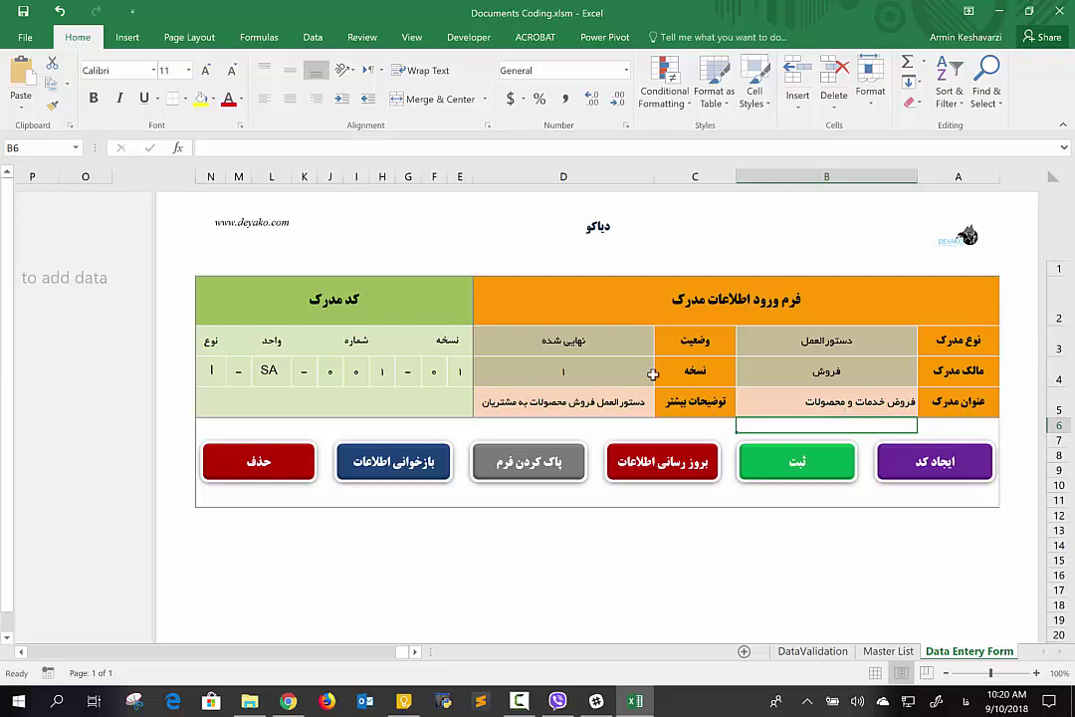
{"action": "left_click", "coordinate": [621, 378]}
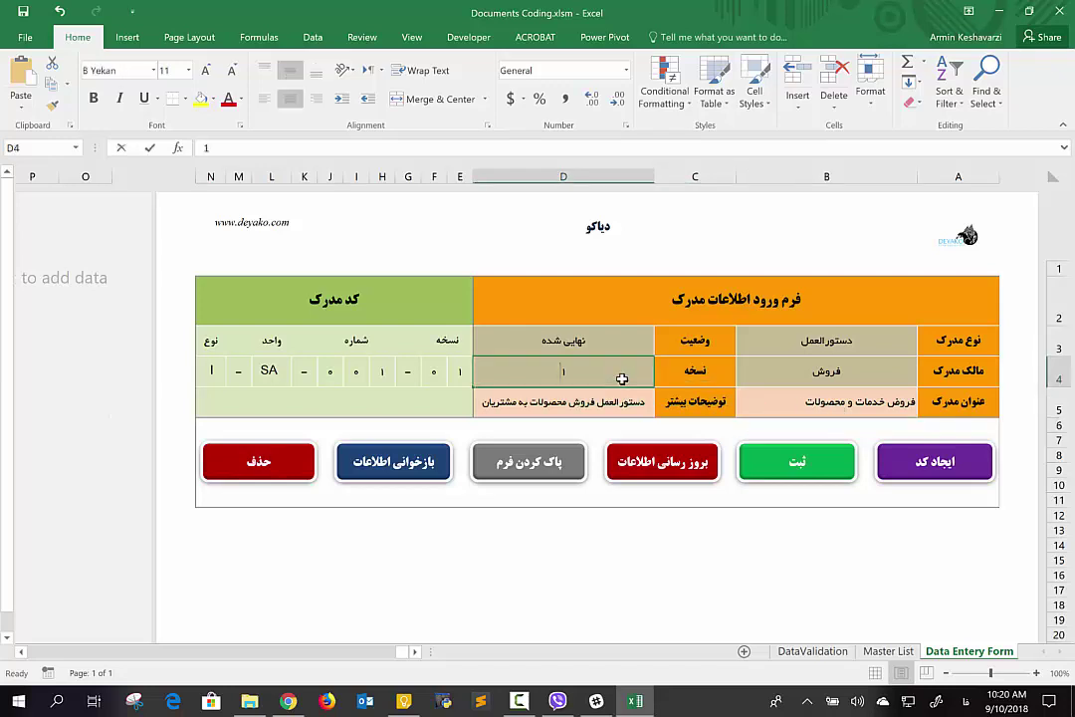
{"action": "type", "text": "2"}
{"action": "key", "text": "Return"}
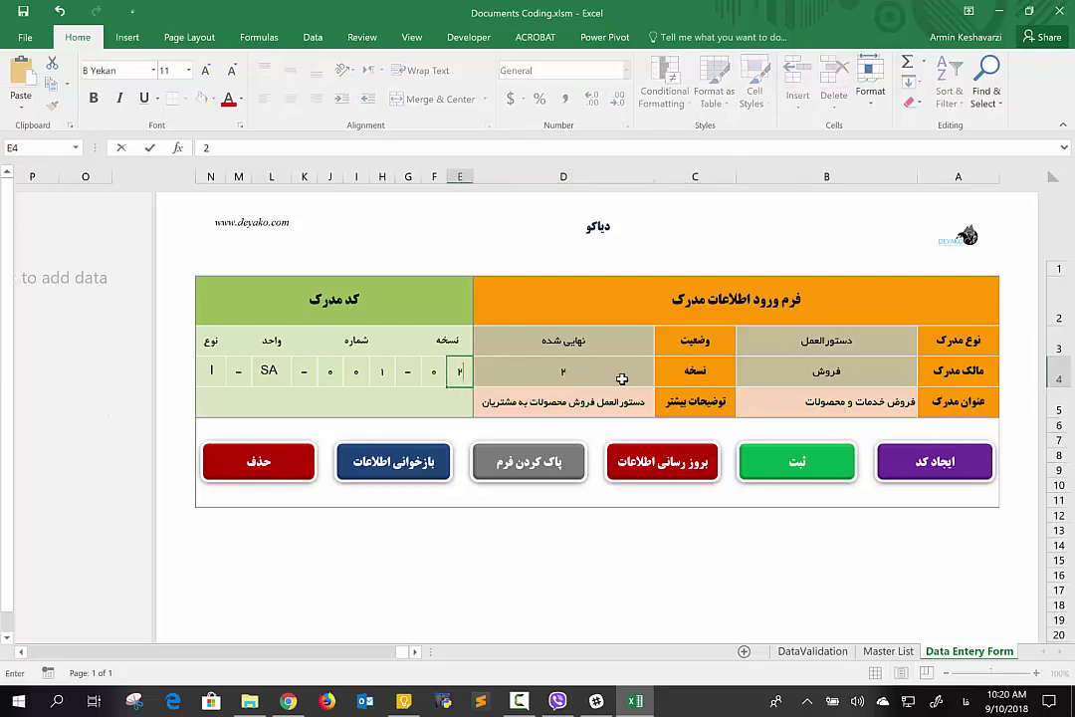
- Update the record in the Master List, confirm the message, and view the Master List
{"action": "left_click", "coordinate": [675, 473]}
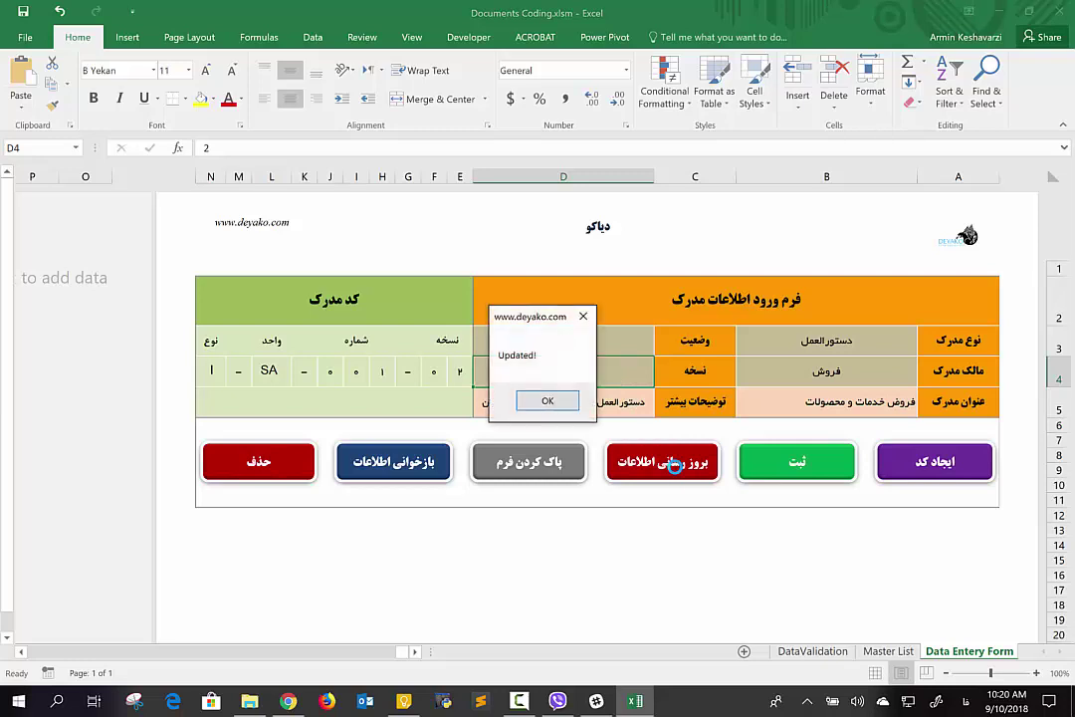
{"action": "left_click", "coordinate": [548, 401]}
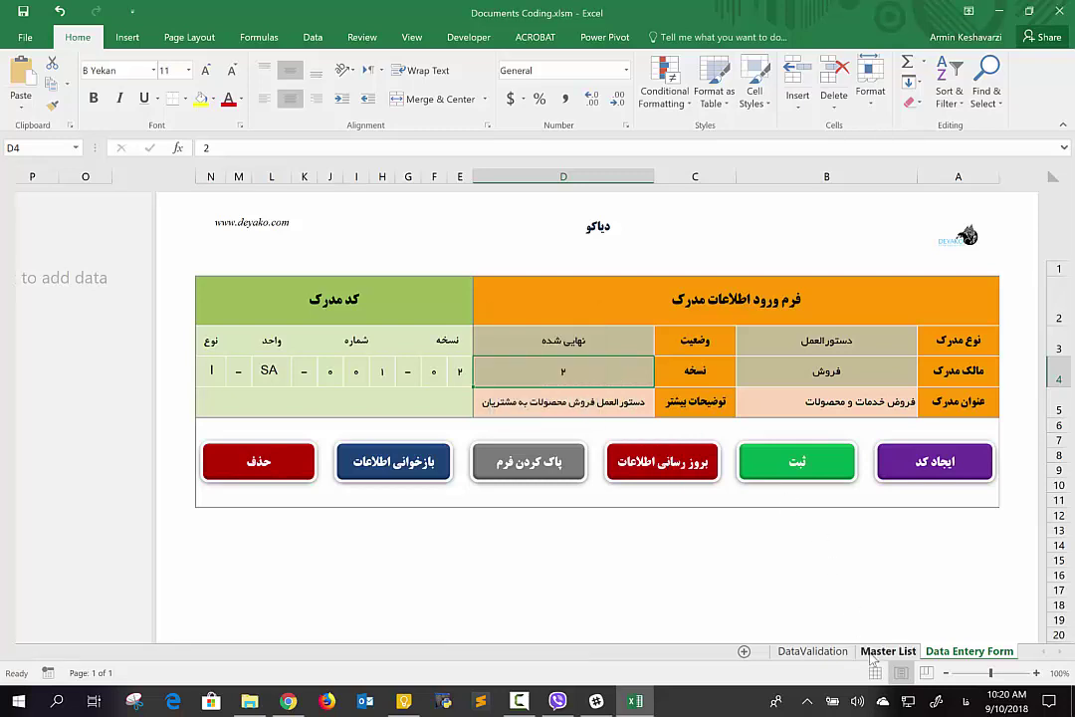
{"action": "left_click", "coordinate": [888, 651]}
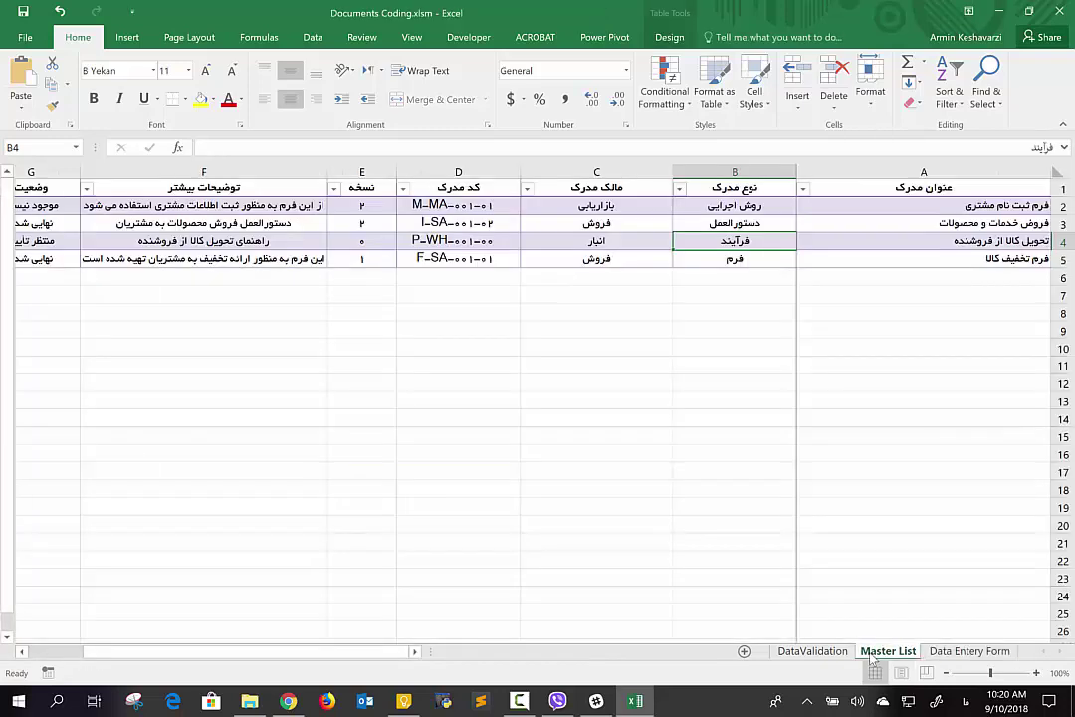
- Inspect the new title in A3 and code I-SA-001-02 in D3, then go back to the form
{"action": "left_click", "coordinate": [940, 223]}
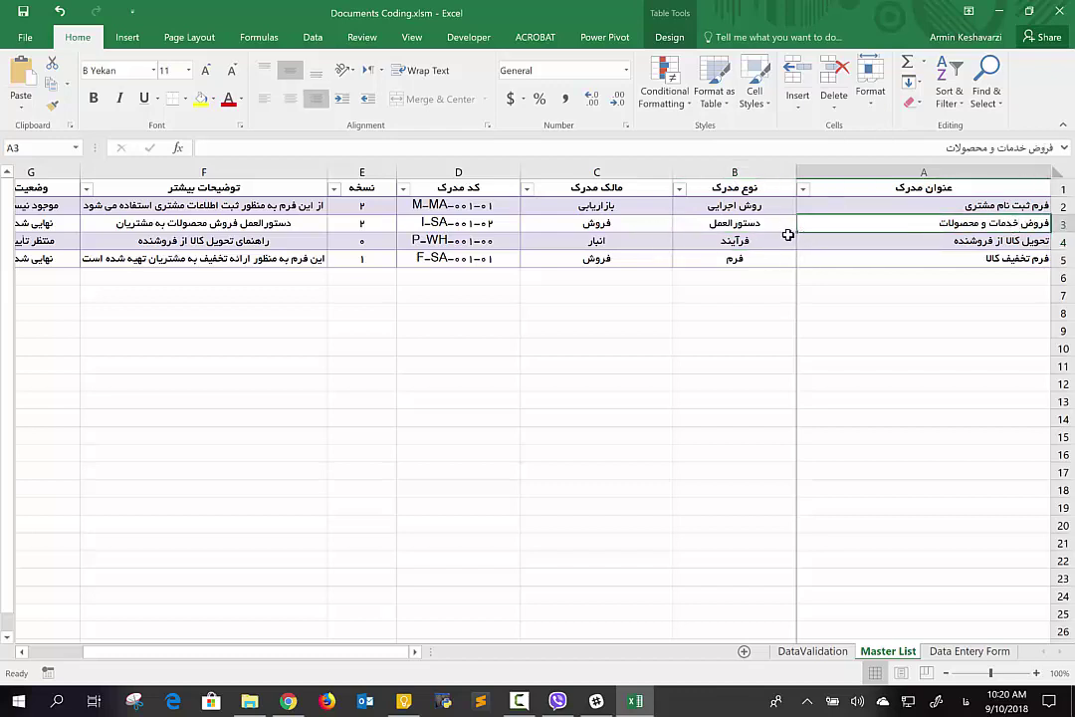
{"action": "left_click", "coordinate": [494, 222]}
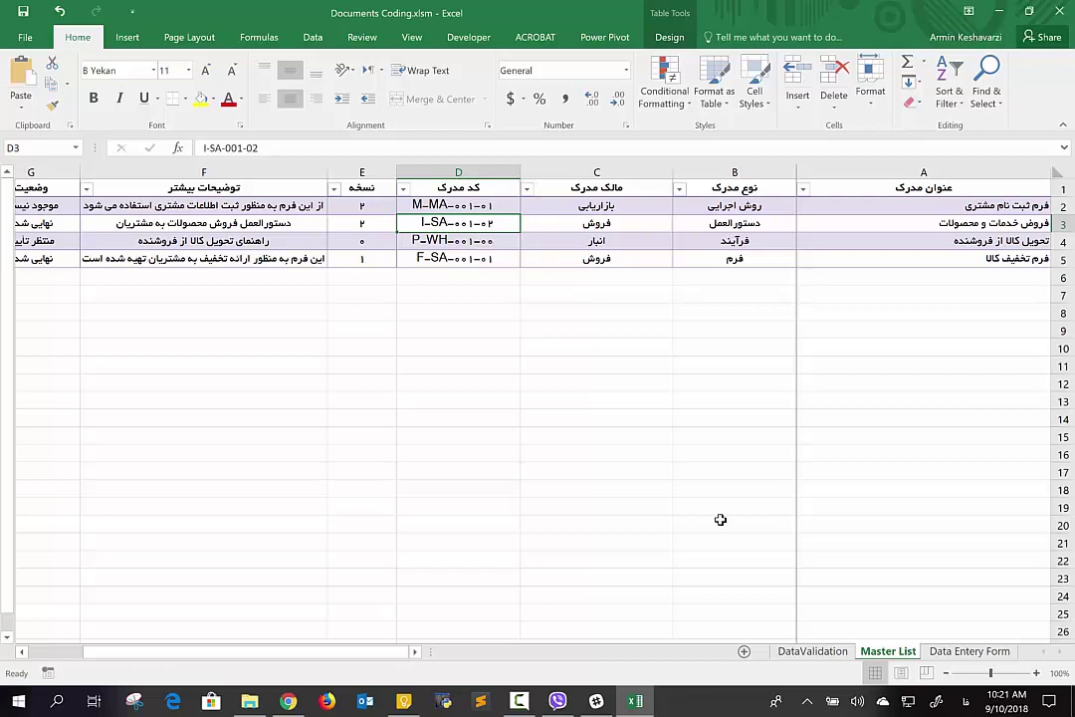
{"action": "left_click", "coordinate": [970, 651]}
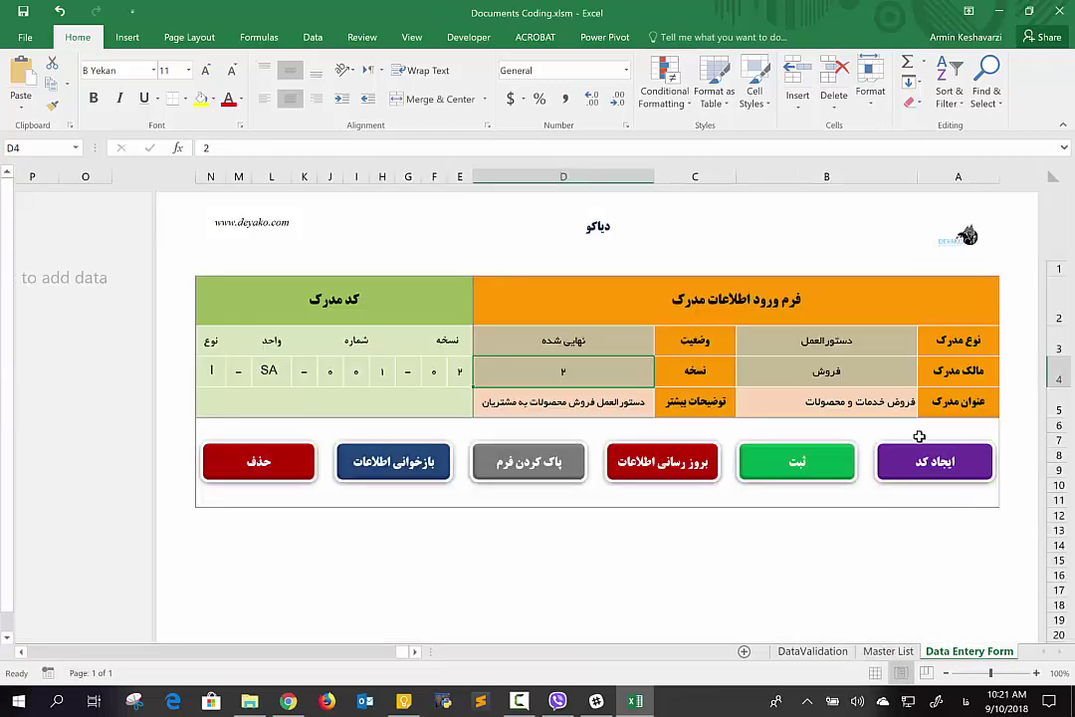
- Restore the last letter of the document title فروش خدمات و محصولات
{"action": "double_click", "coordinate": [893, 405]}
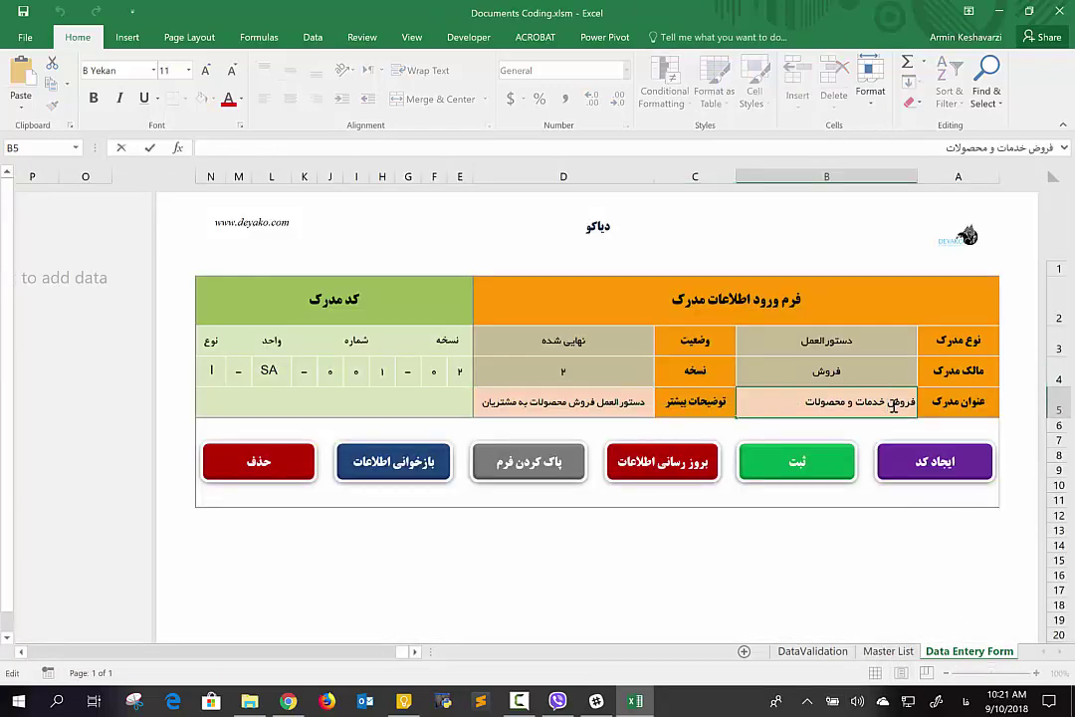
{"action": "key", "text": "BackSpace"}
{"action": "type", "text": "ش"}
{"action": "key", "text": "Return"}
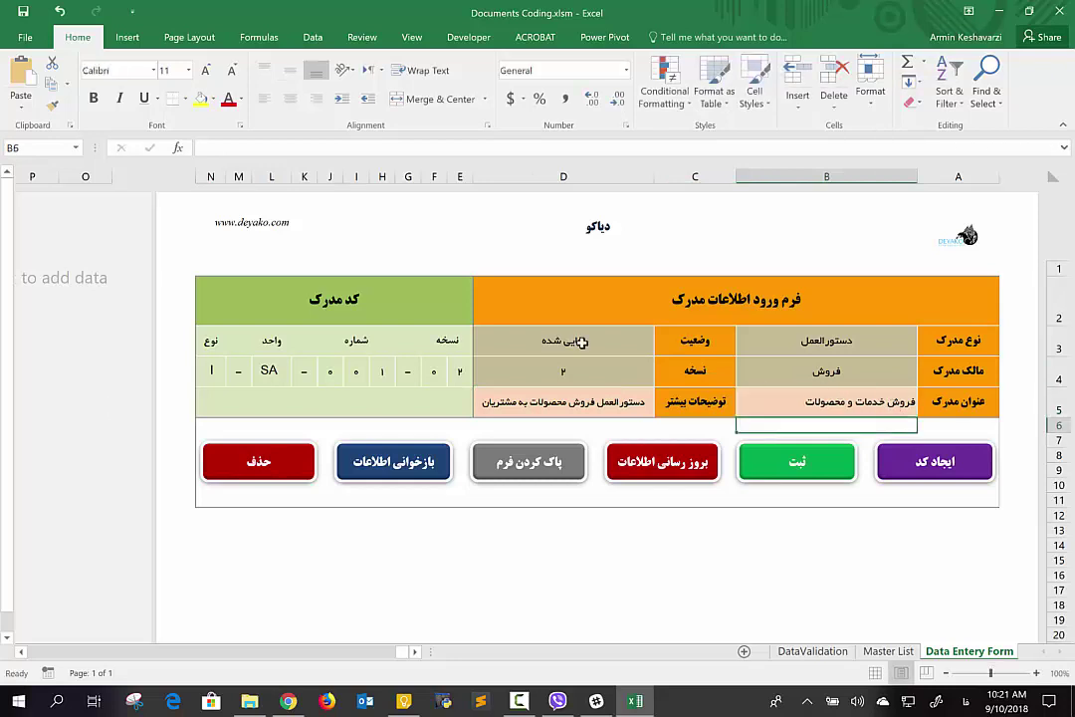
- Change the document number to 2 and version to 0, then submit as a new record
{"action": "left_click", "coordinate": [382, 371]}
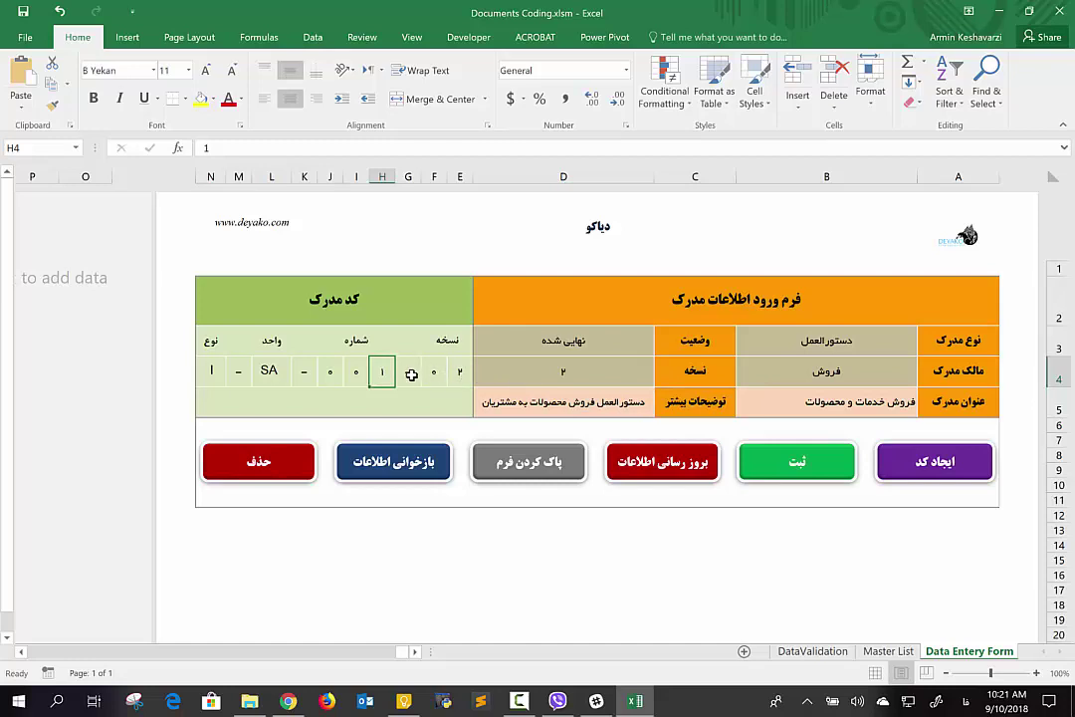
{"action": "type", "text": "2"}
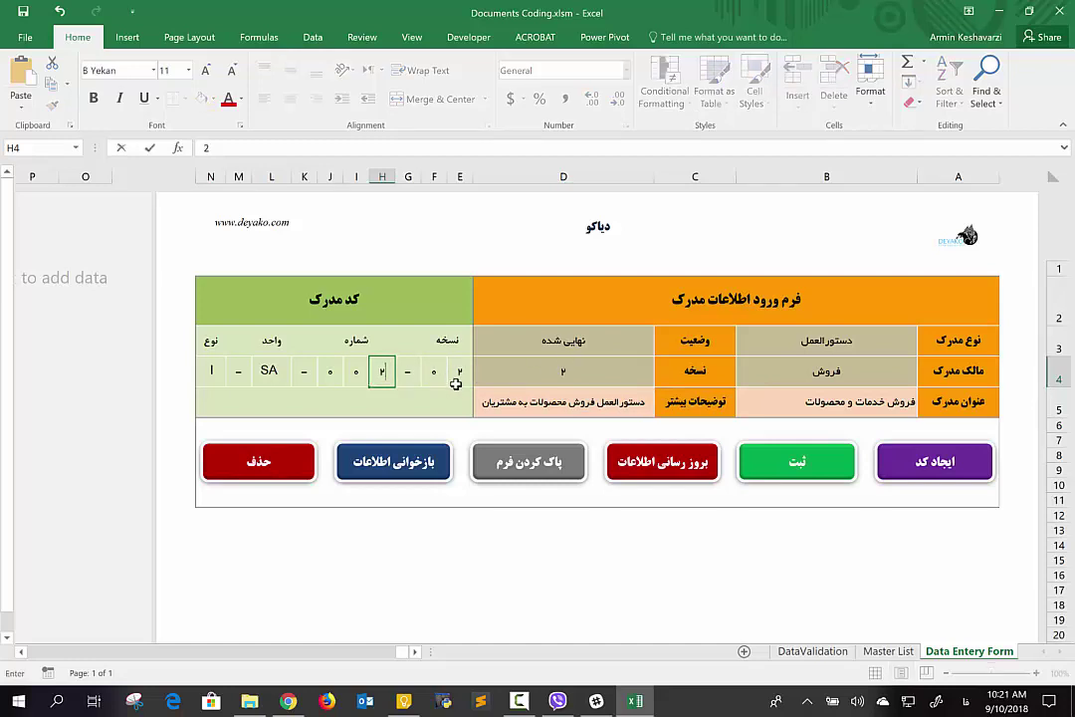
{"action": "left_click", "coordinate": [456, 383]}
{"action": "type", "text": "0"}
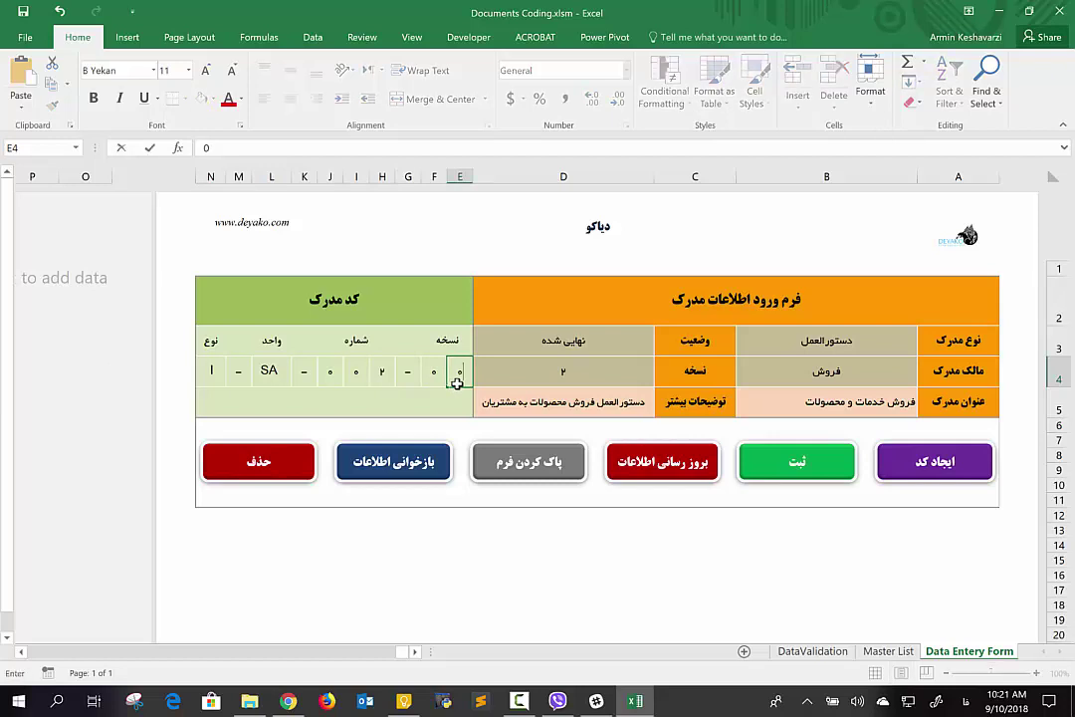
{"action": "left_click", "coordinate": [546, 367]}
{"action": "type", "text": "0"}
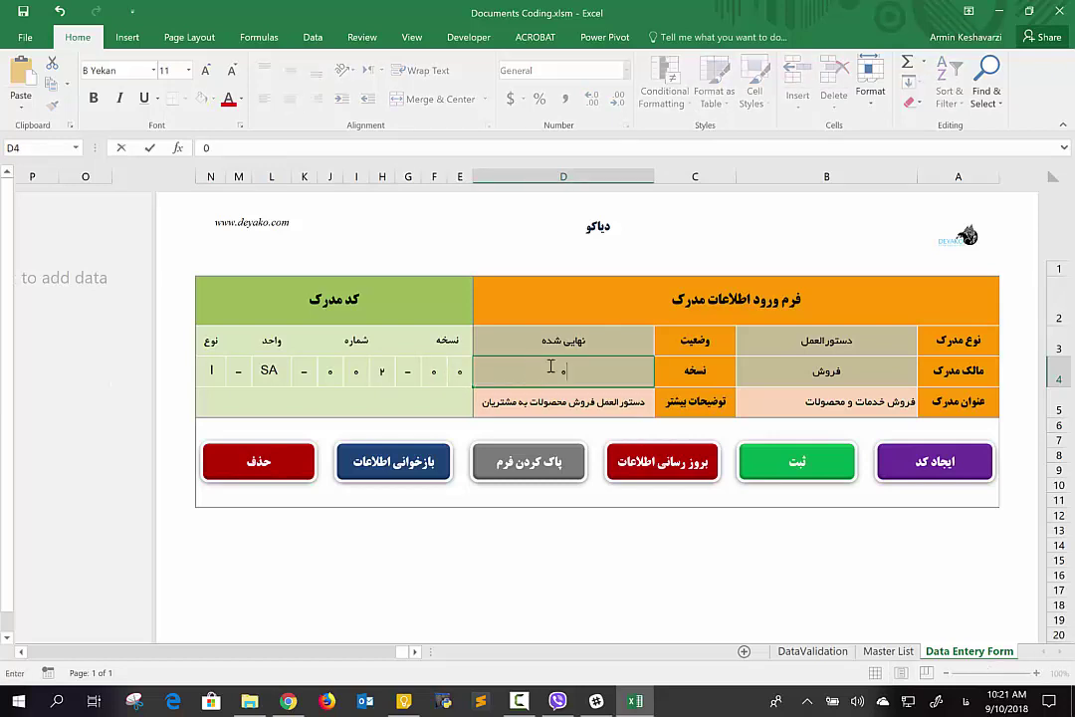
{"action": "left_click", "coordinate": [751, 369]}
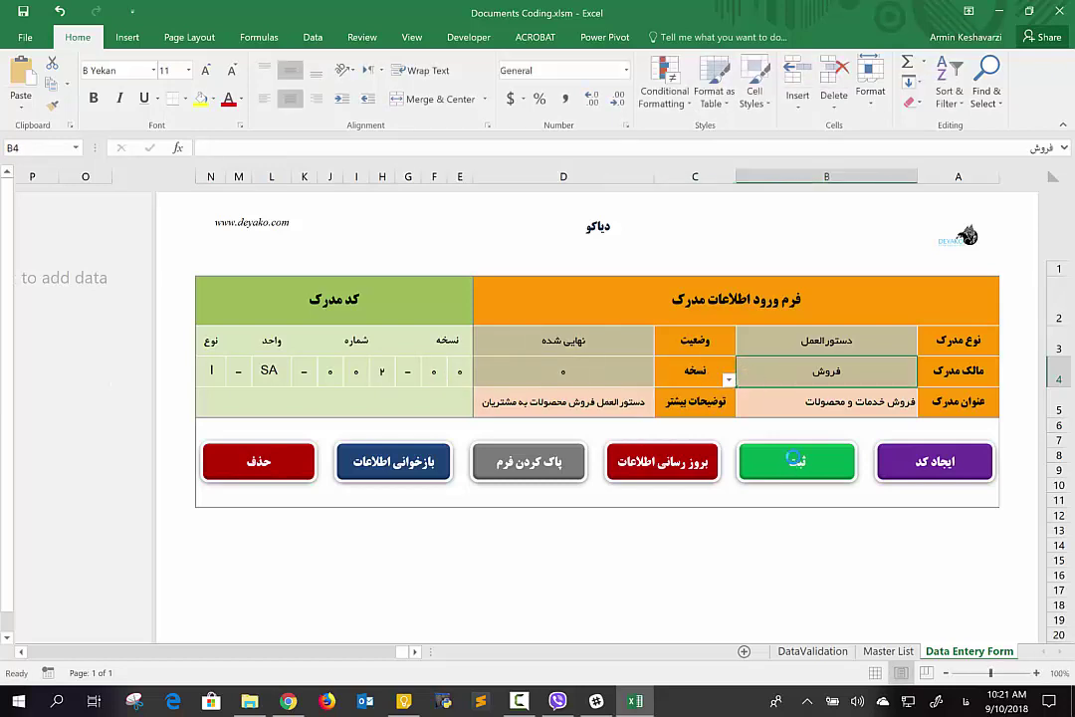
{"action": "left_click", "coordinate": [565, 401]}
- On the Master List, select row 3 holding I-SA-001-02 and bring up its row menu
{"action": "left_click", "coordinate": [888, 651]}
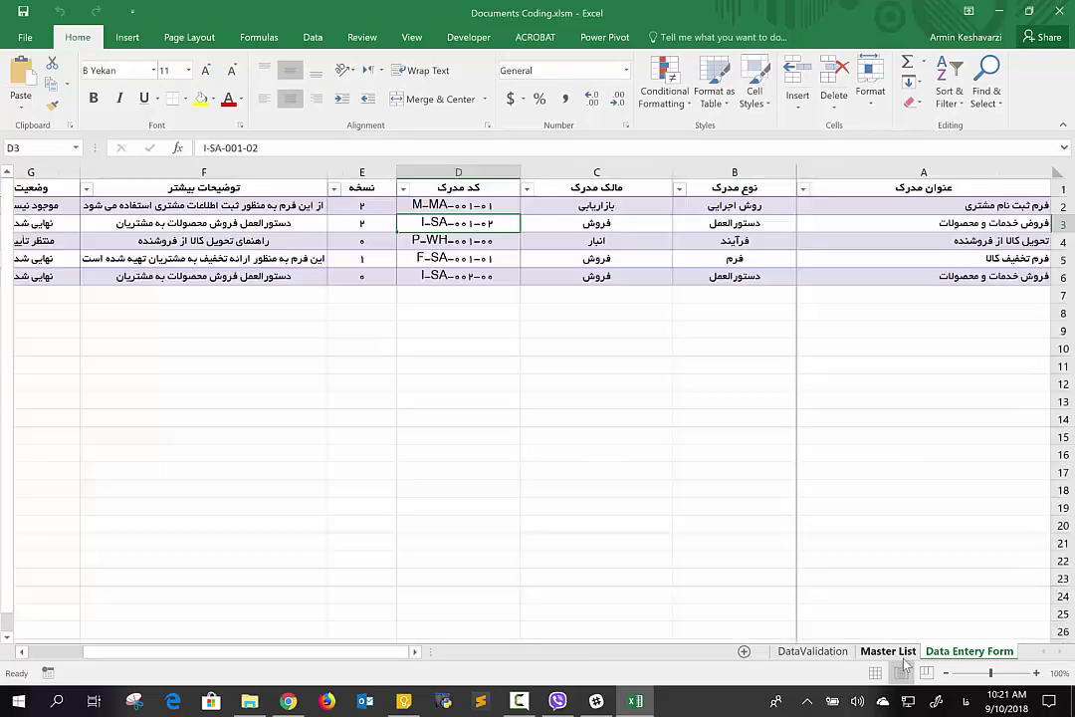
{"action": "left_click", "coordinate": [1060, 276]}
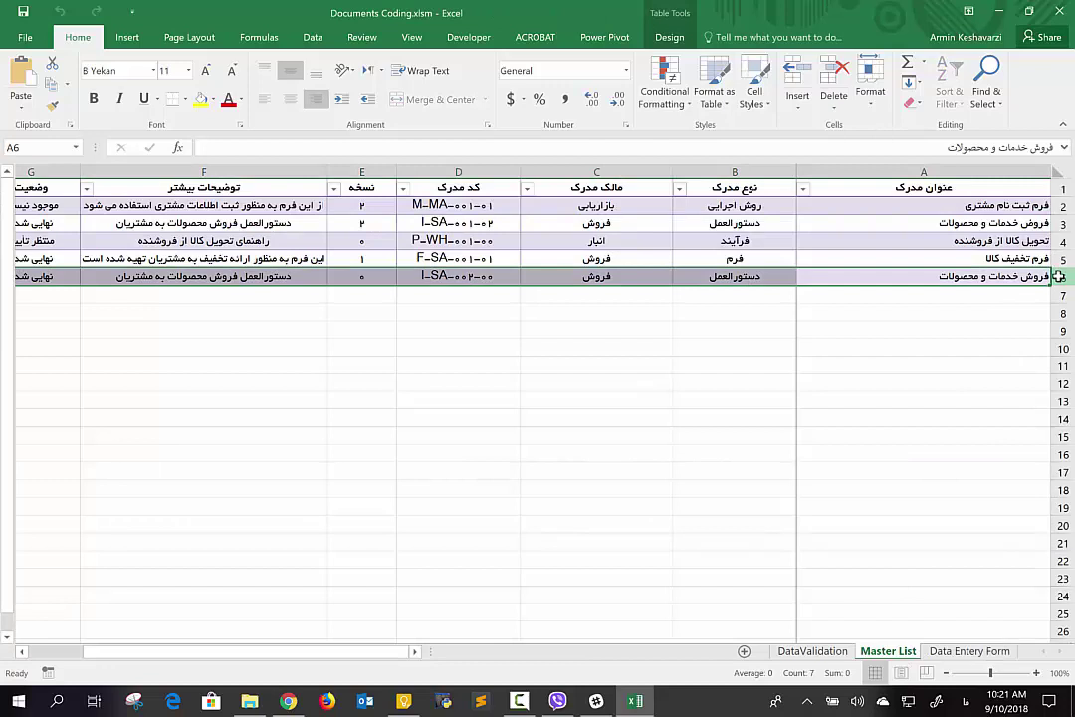
{"action": "left_click", "coordinate": [1063, 223]}
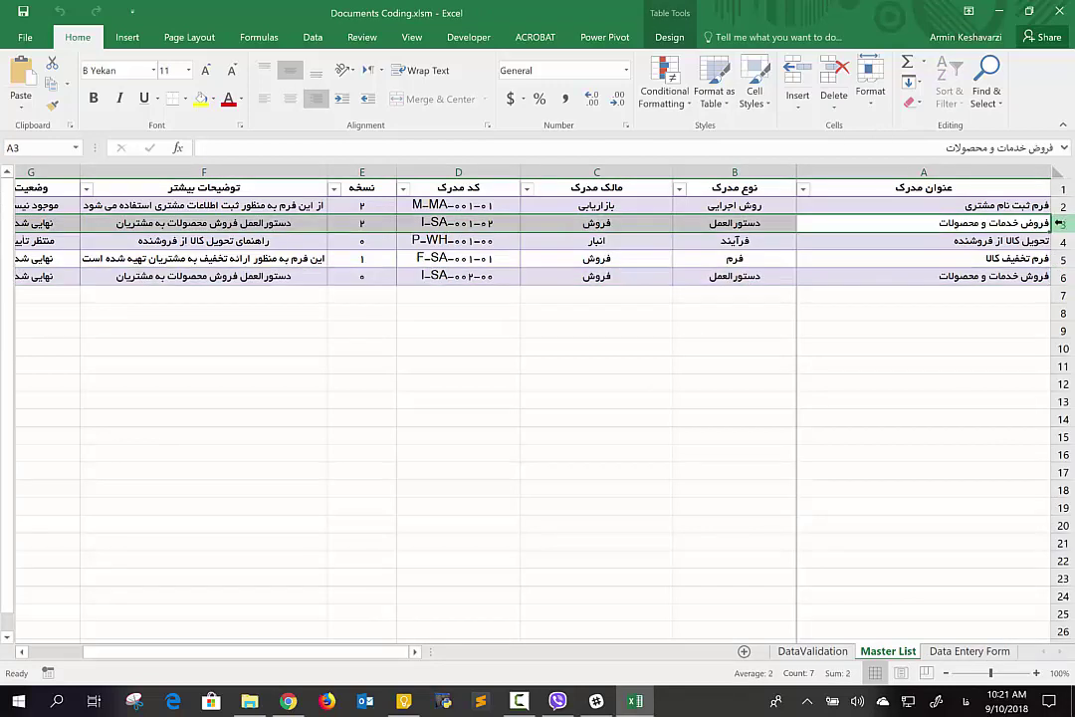
{"action": "right_click", "coordinate": [1061, 223]}
- Delete row 3, then compare the form's type code with F-SA-001-01 in Master List D4
{"action": "left_click", "coordinate": [1035, 345]}
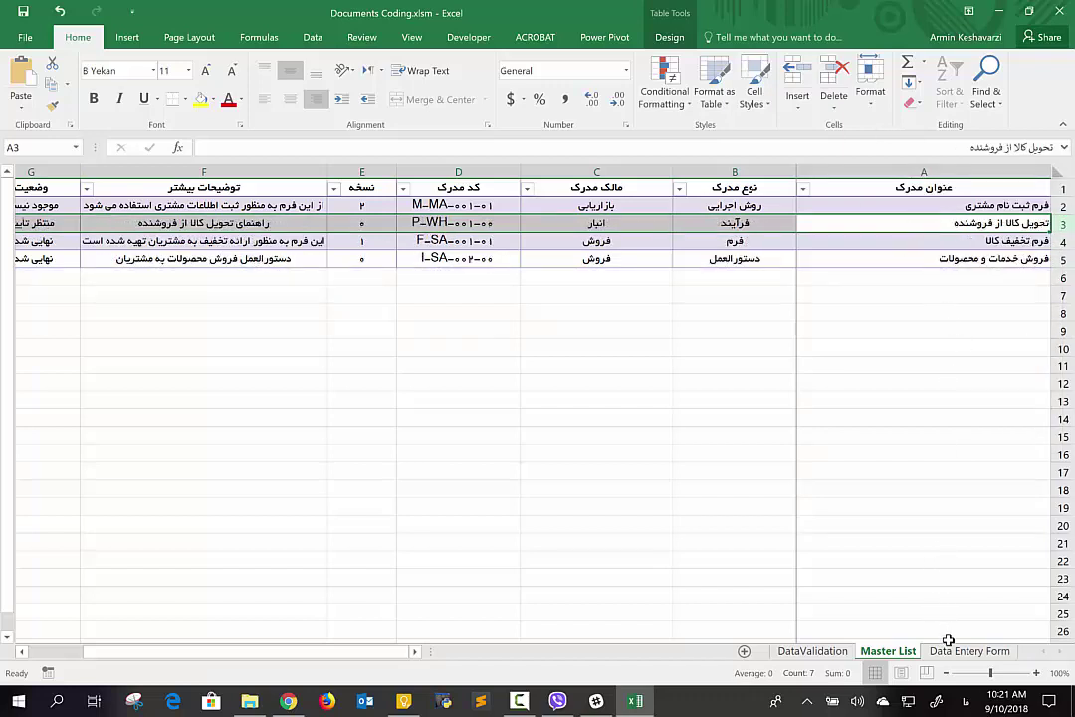
{"action": "left_click", "coordinate": [946, 650]}
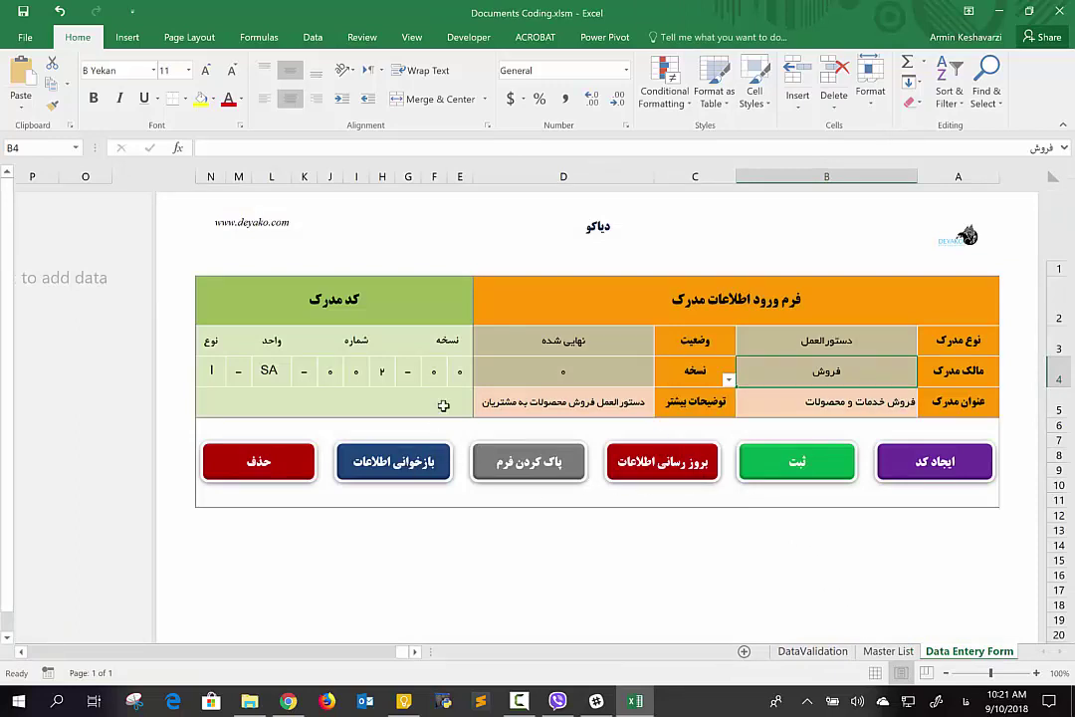
{"action": "left_click", "coordinate": [213, 370]}
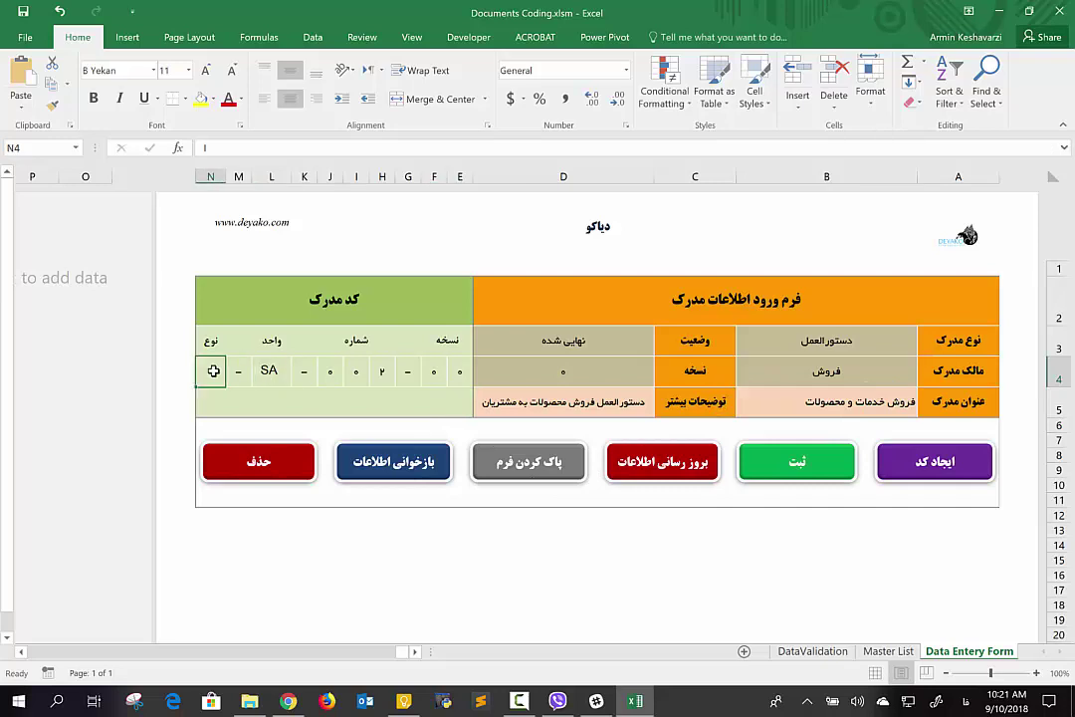
{"action": "left_click", "coordinate": [886, 651]}
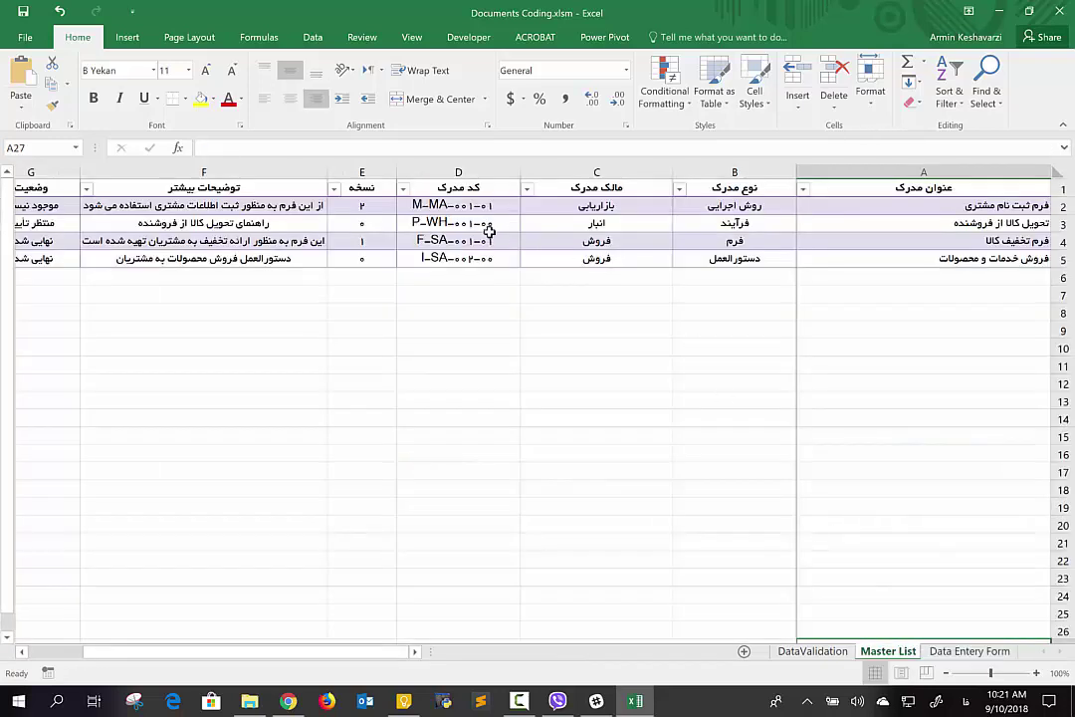
{"action": "left_click", "coordinate": [488, 240]}
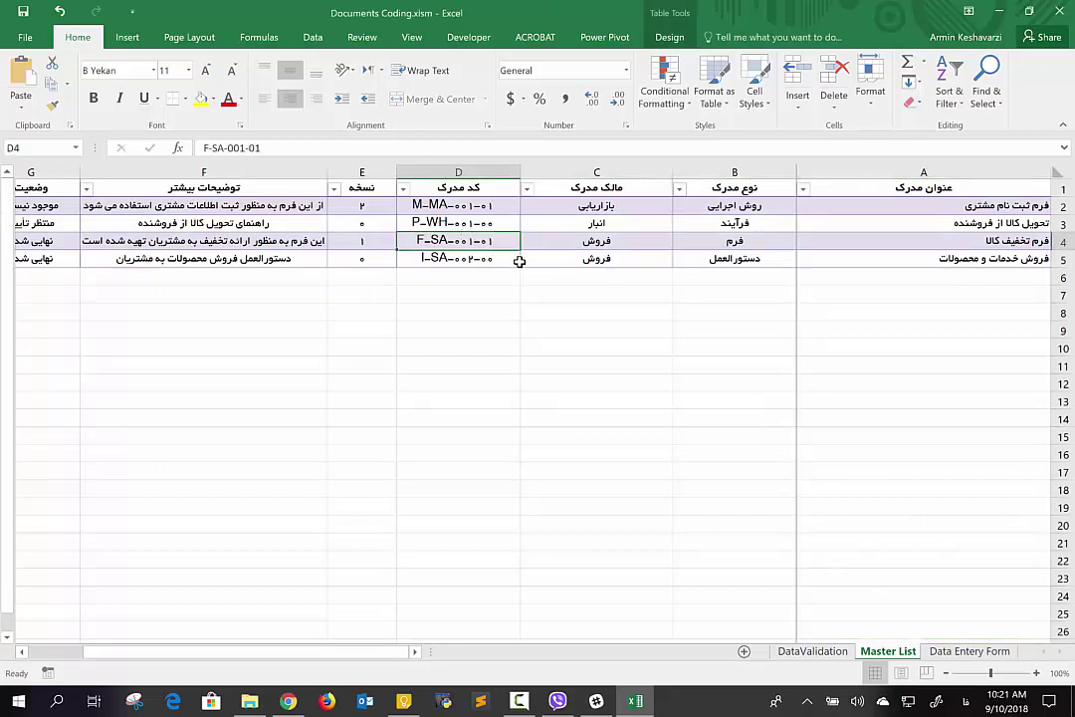
{"action": "left_click", "coordinate": [969, 651]}
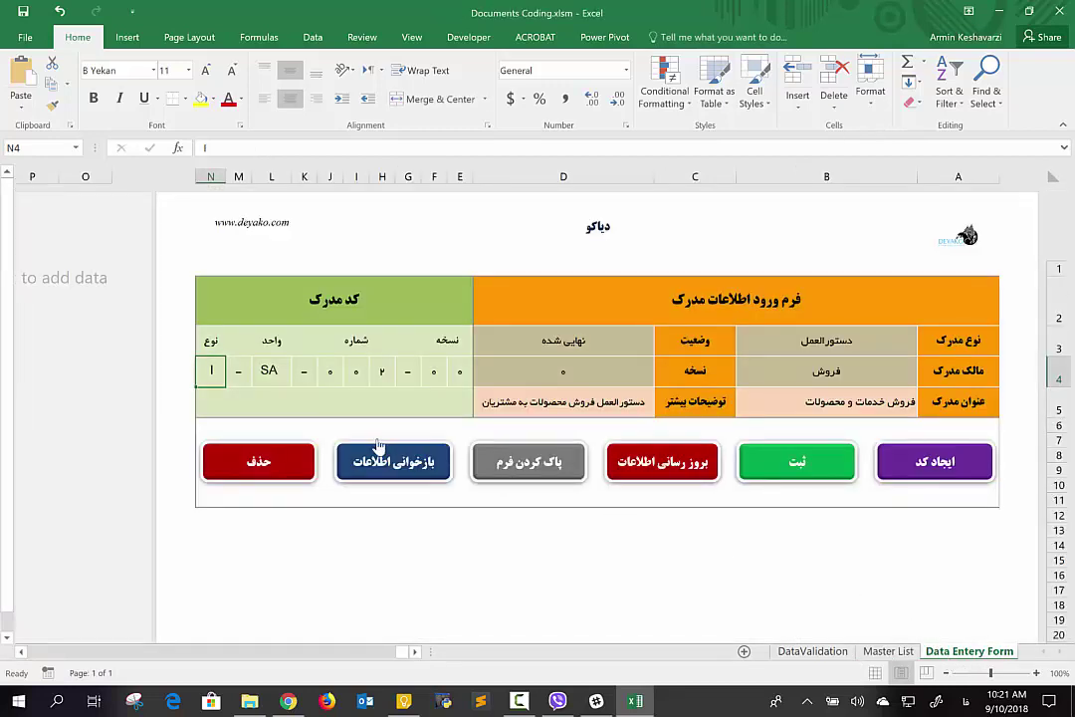
- Enter 1 in the form's code number cells and compare the code with the Master List
{"action": "type", "text": "ا"}
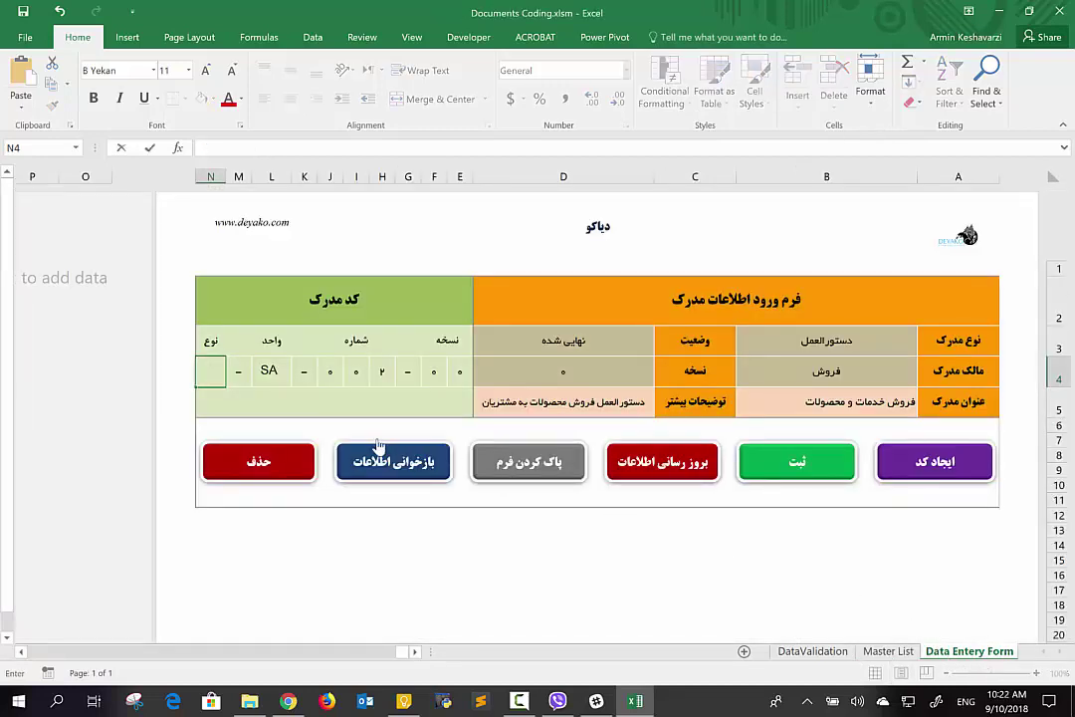
{"action": "key", "text": "Tab"}
{"action": "key", "text": "Tab"}
{"action": "key", "text": "Tab"}
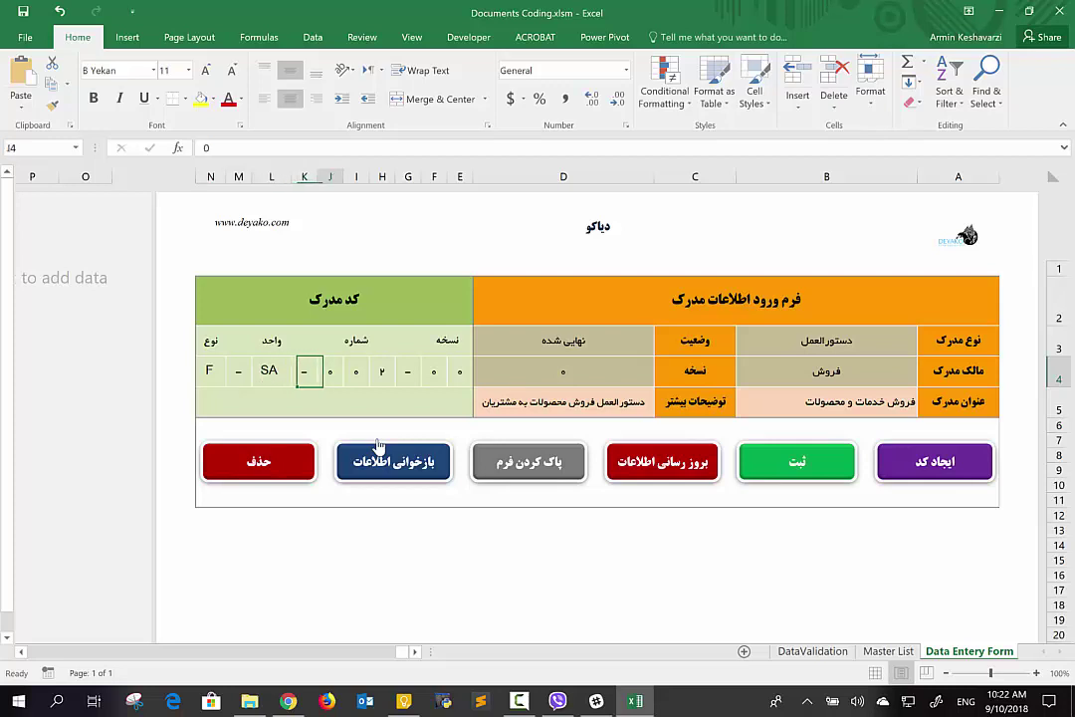
{"action": "key", "text": "Tab"}
{"action": "key", "text": "Tab"}
{"action": "key", "text": "Tab"}
{"action": "type", "text": "1"}
{"action": "key", "text": "Tab"}
{"action": "key", "text": "Tab"}
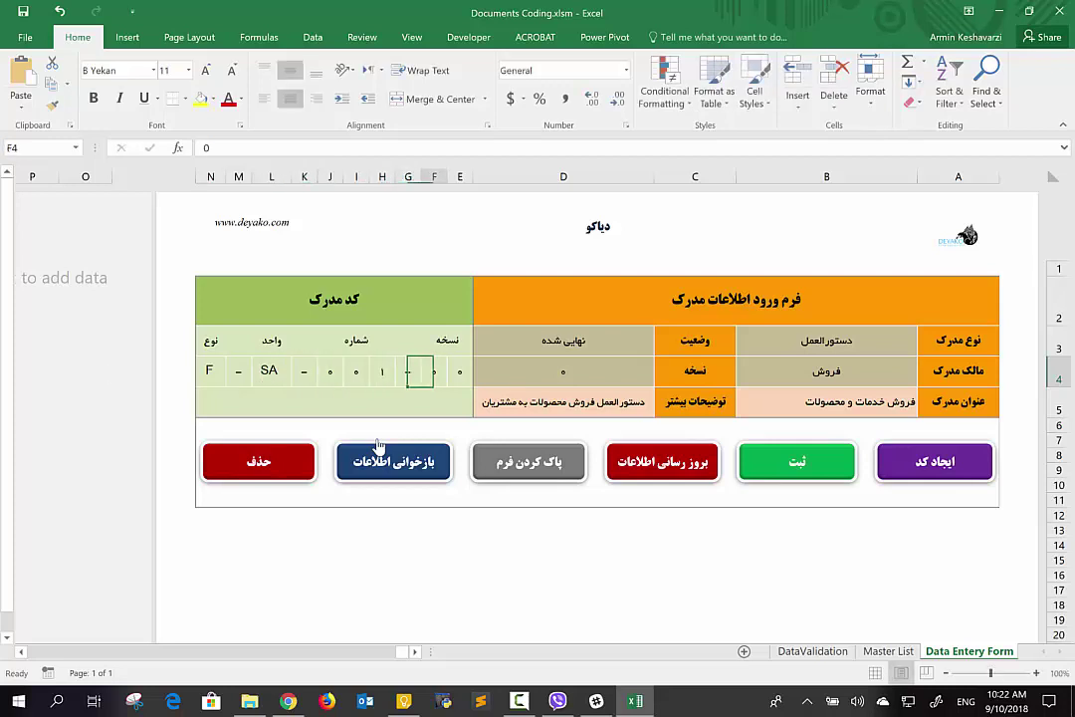
{"action": "key", "text": "Tab"}
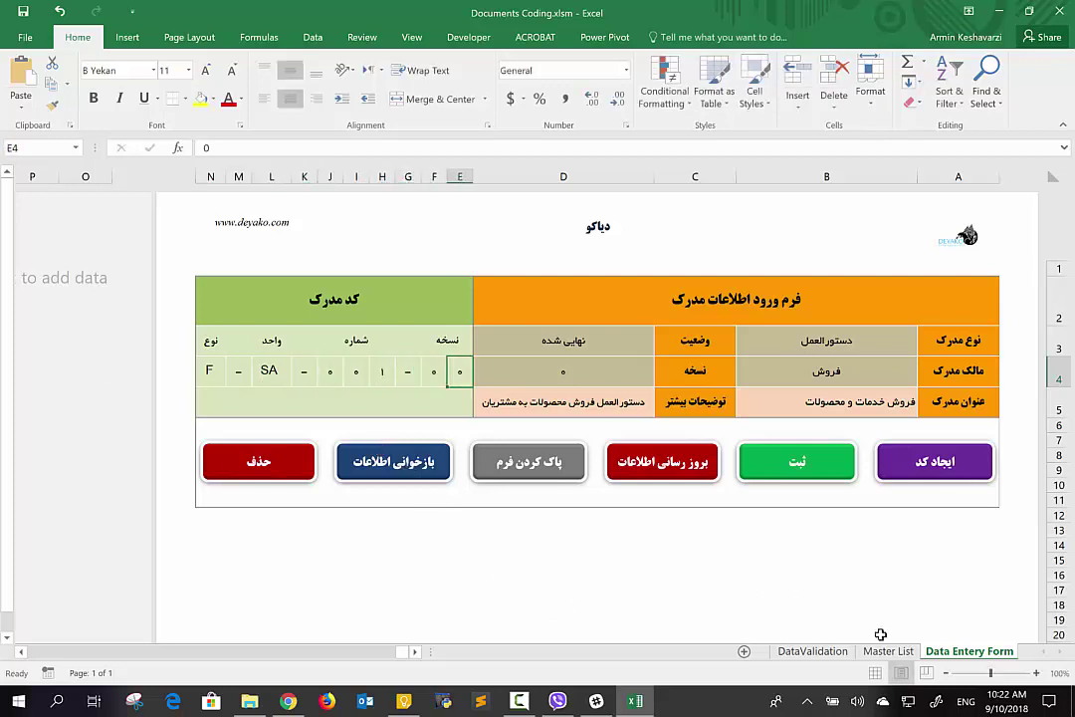
{"action": "left_click", "coordinate": [888, 651]}
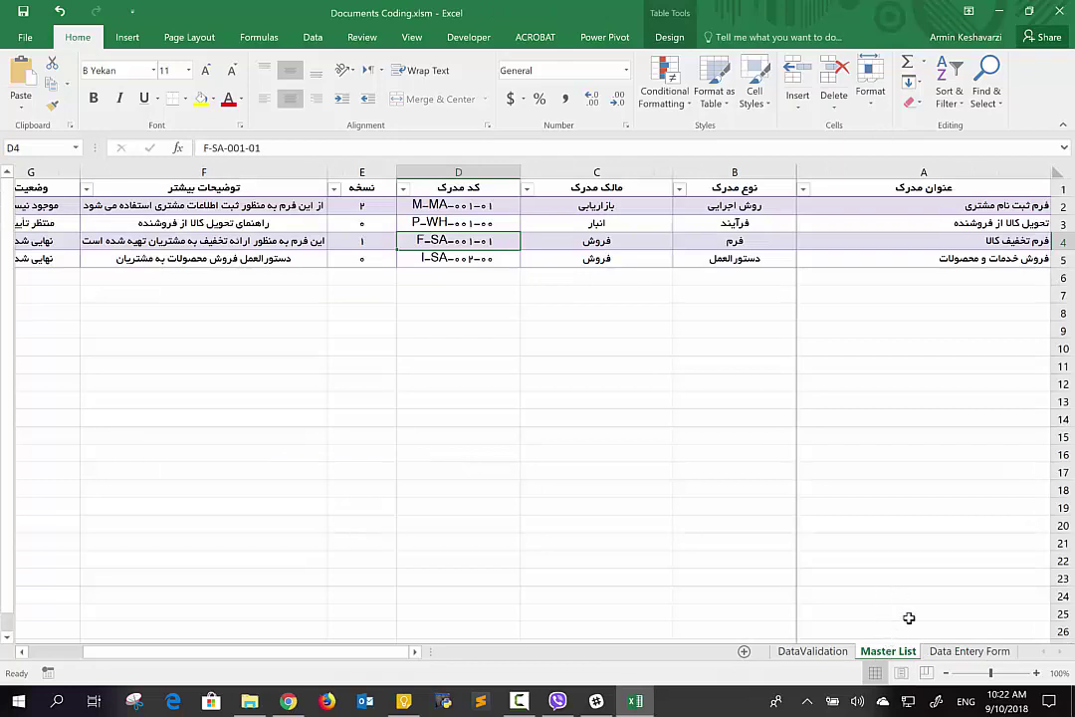
{"action": "left_click", "coordinate": [967, 651]}
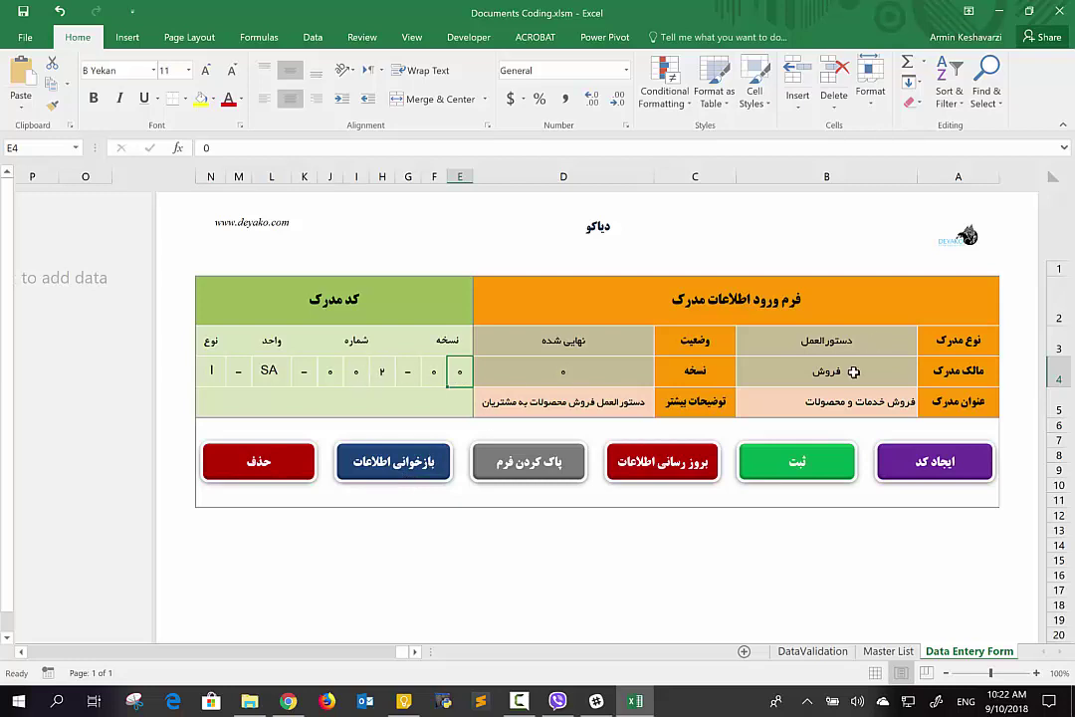
- Set the type code letter to F and reload the F-SA-001-01 record into the form
{"action": "left_click", "coordinate": [215, 372]}
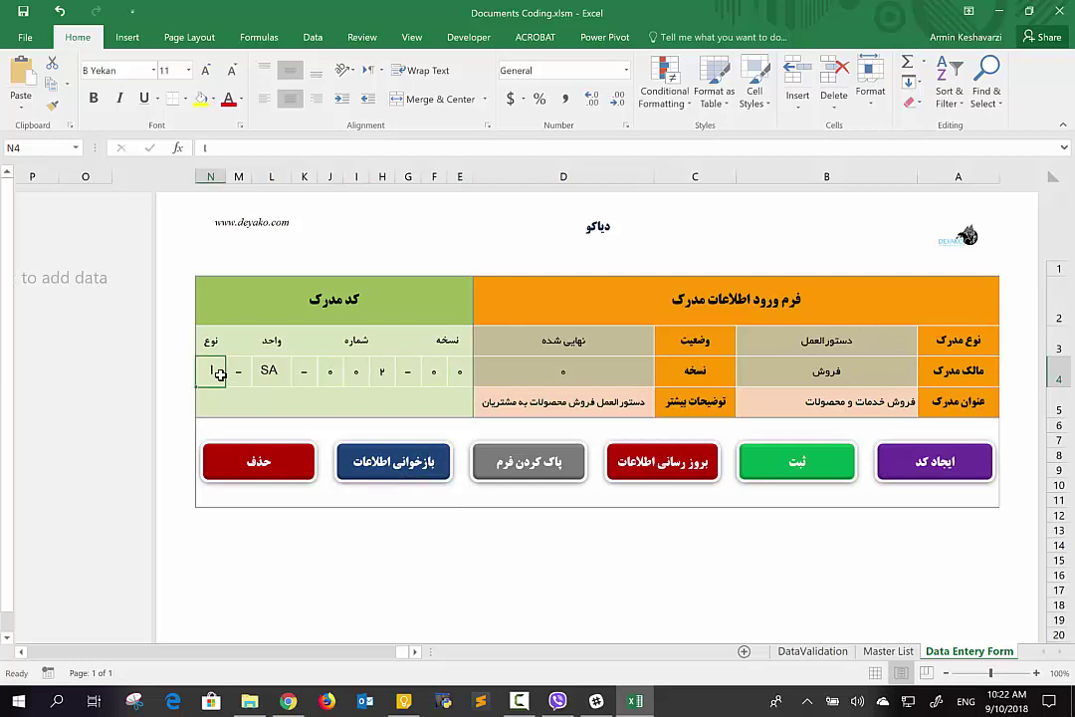
{"action": "type", "text": "F"}
{"action": "key", "text": "Right"}
{"action": "key", "text": "Right"}
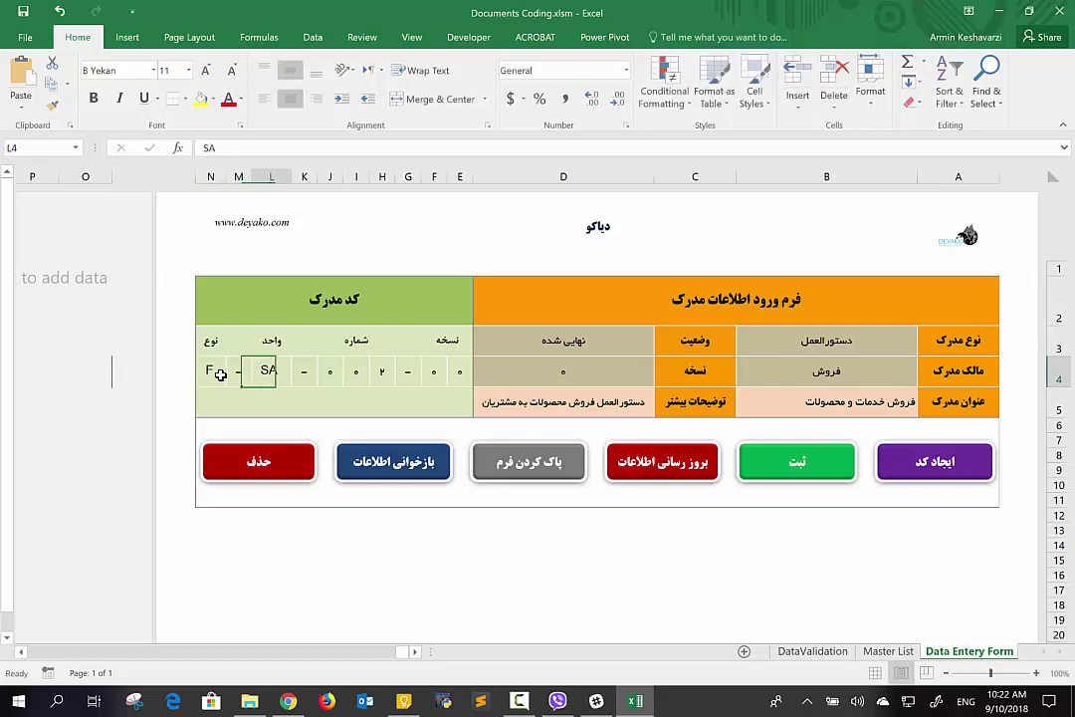
{"action": "key", "text": "Right"}
{"action": "key", "text": "Right"}
{"action": "key", "text": "Right"}
{"action": "key", "text": "Right"}
{"action": "key", "text": "Right"}
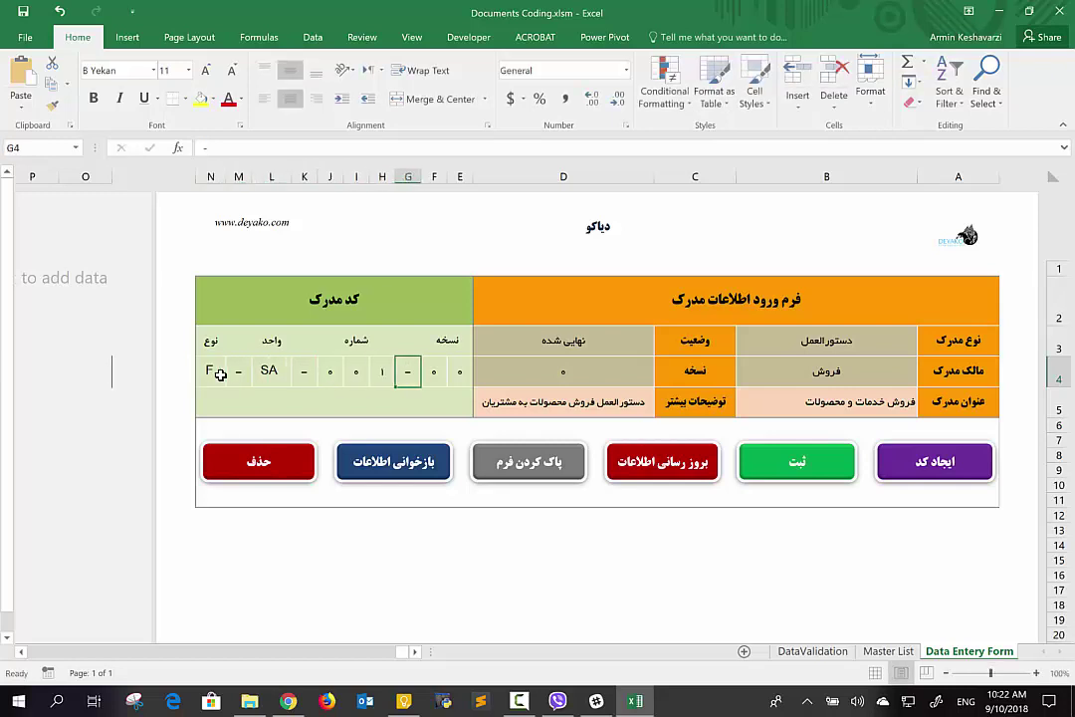
{"action": "key", "text": "Right"}
{"action": "key", "text": "Right"}
{"action": "key", "text": "Right"}
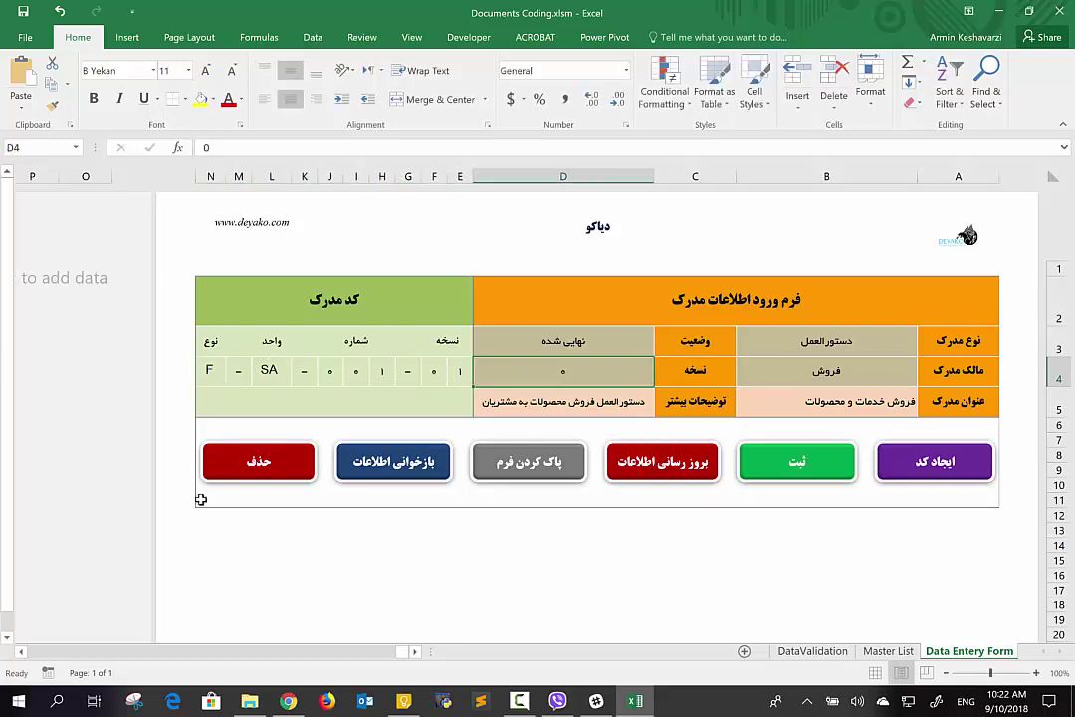
{"action": "left_click", "coordinate": [360, 461]}
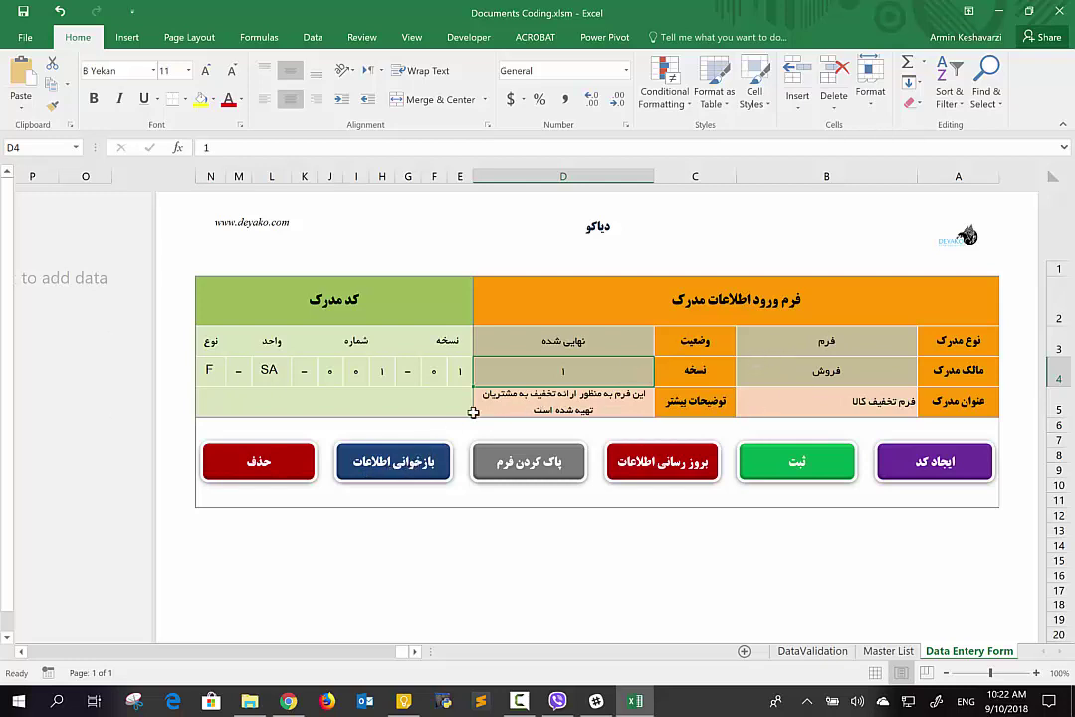
- Set the document type to دستورالعمل and enter the new title فروش محصولات
{"action": "mouse_move", "coordinate": [453, 344]}
{"action": "left_mouse_down"}
{"action": "mouse_move", "coordinate": [238, 380]}
{"action": "mouse_move", "coordinate": [214, 399]}
{"action": "left_mouse_up"}
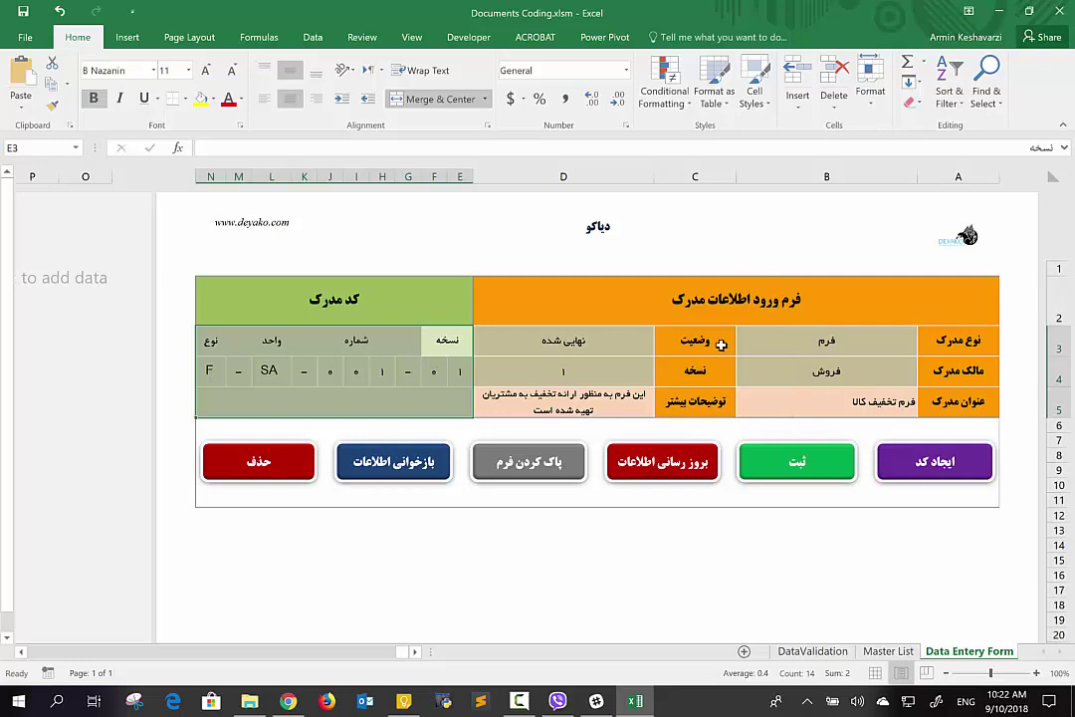
{"action": "left_click", "coordinate": [837, 353]}
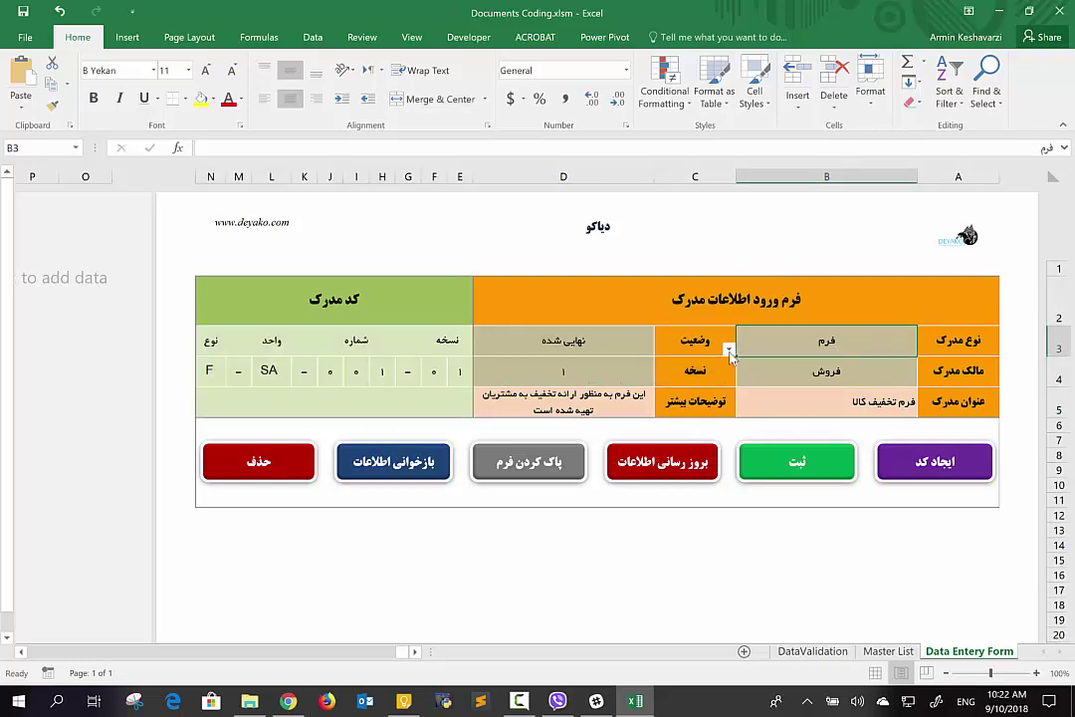
{"action": "left_click", "coordinate": [729, 350]}
{"action": "scroll", "coordinate": [729, 368], "scroll_direction": "down", "scroll_amount": 3}
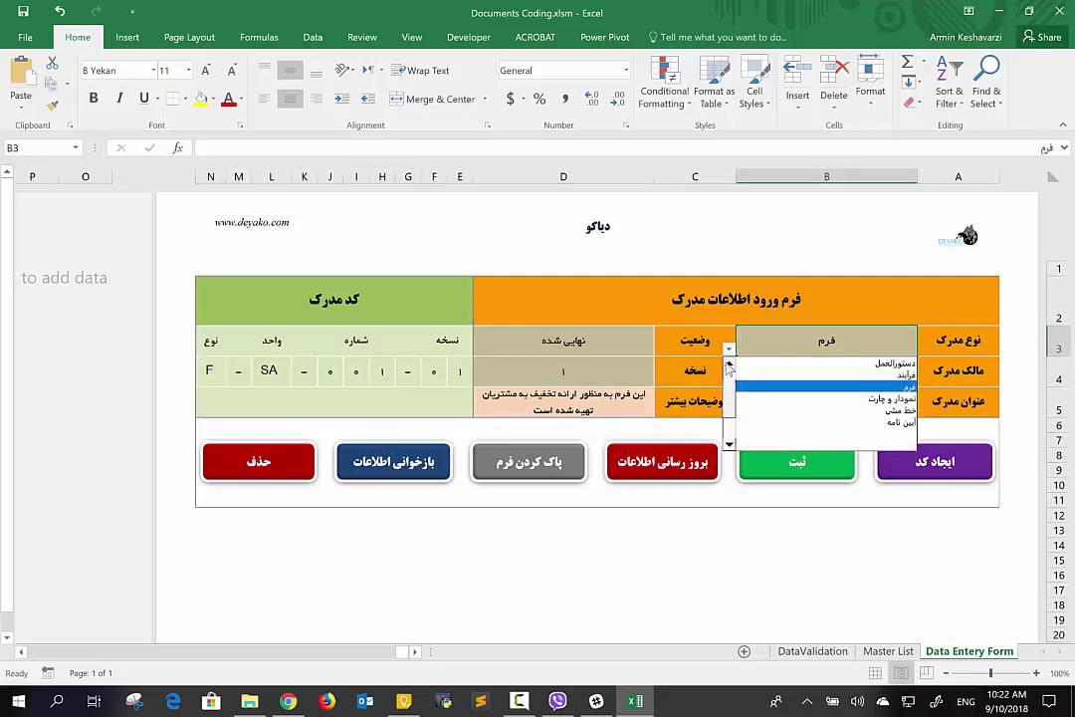
{"action": "left_click", "coordinate": [813, 410]}
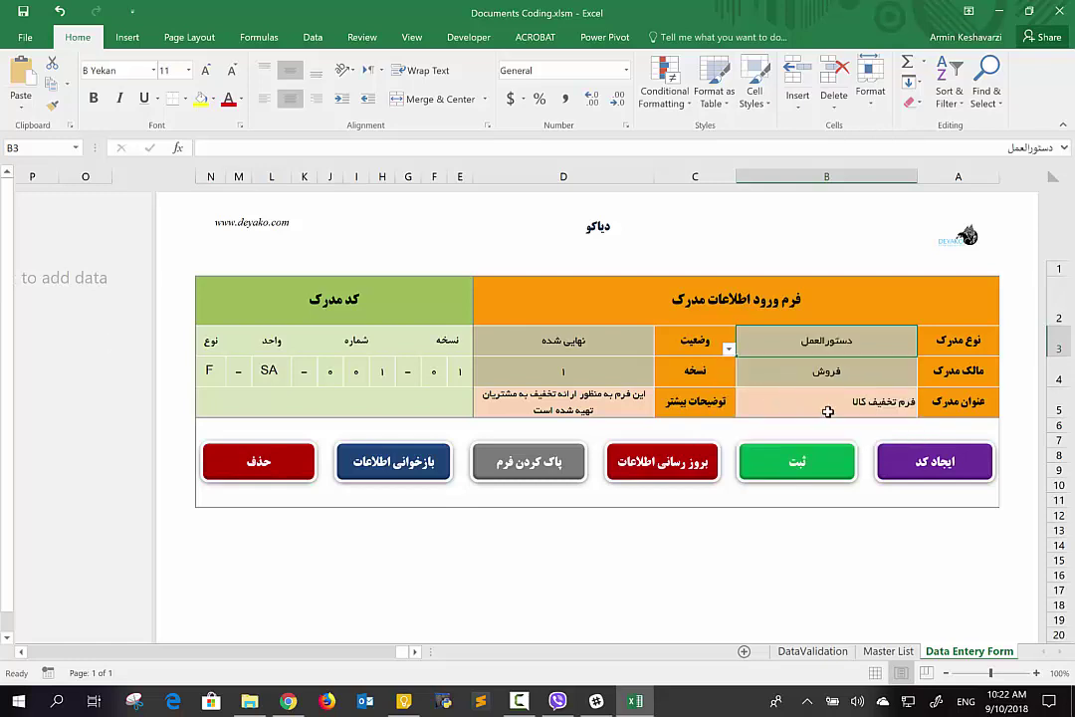
{"action": "left_click", "coordinate": [827, 411]}
{"action": "type", "text": "tv"}
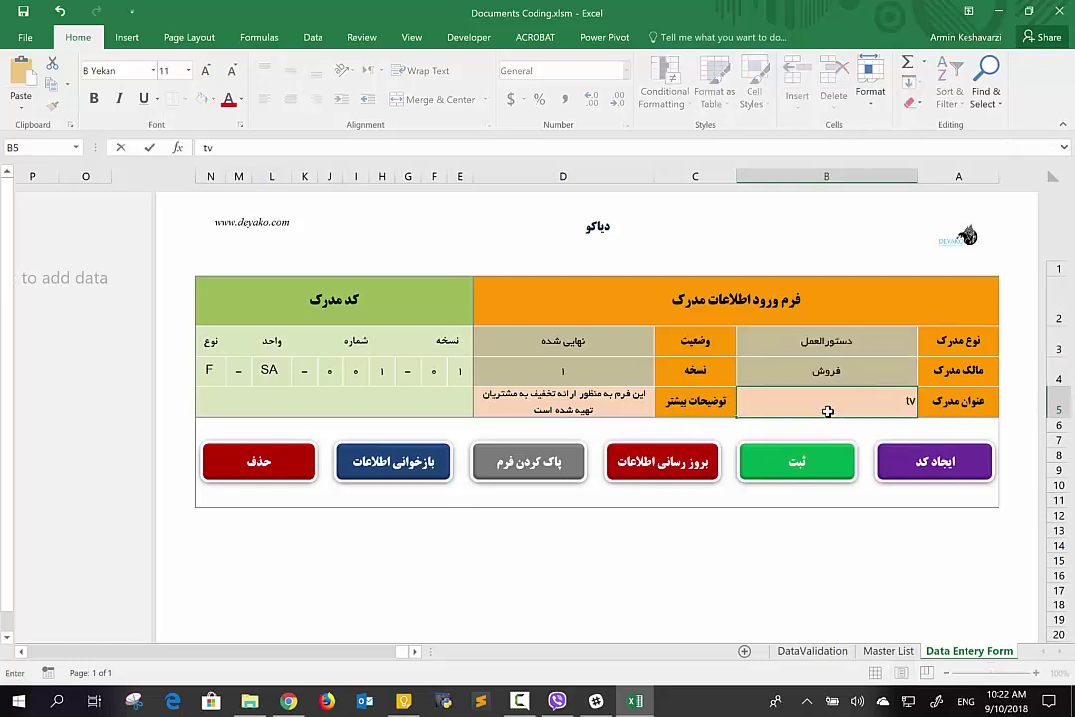
{"action": "type", "text": "وش مح"}
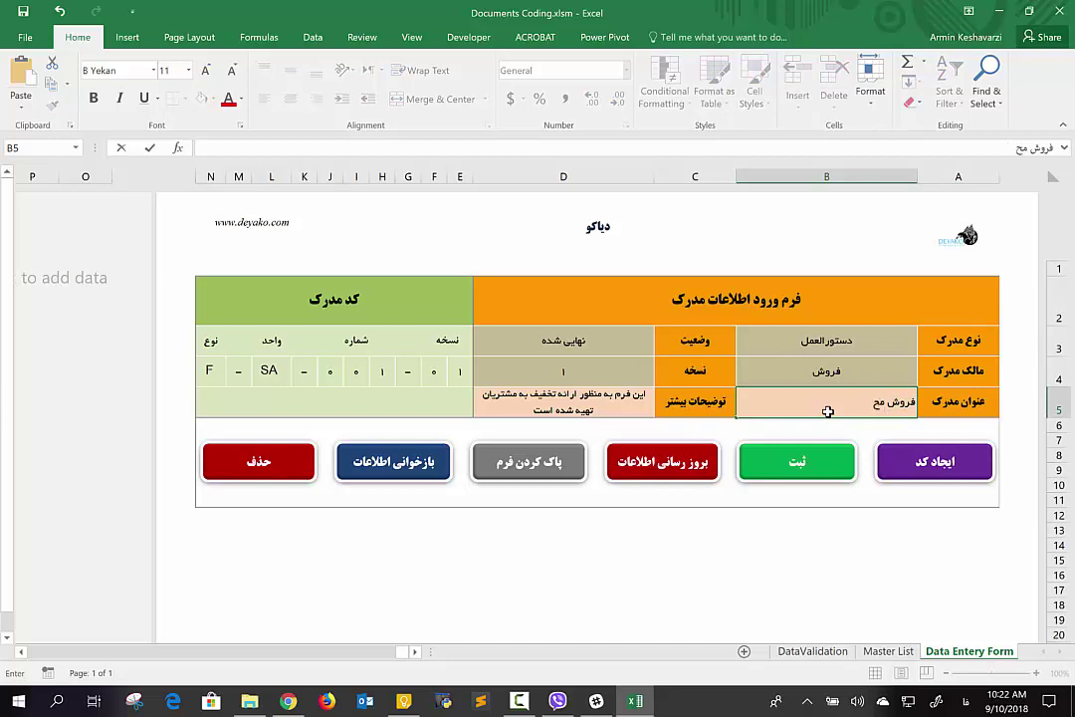
{"action": "type", "text": "صولات"}
{"action": "key", "text": "Return"}
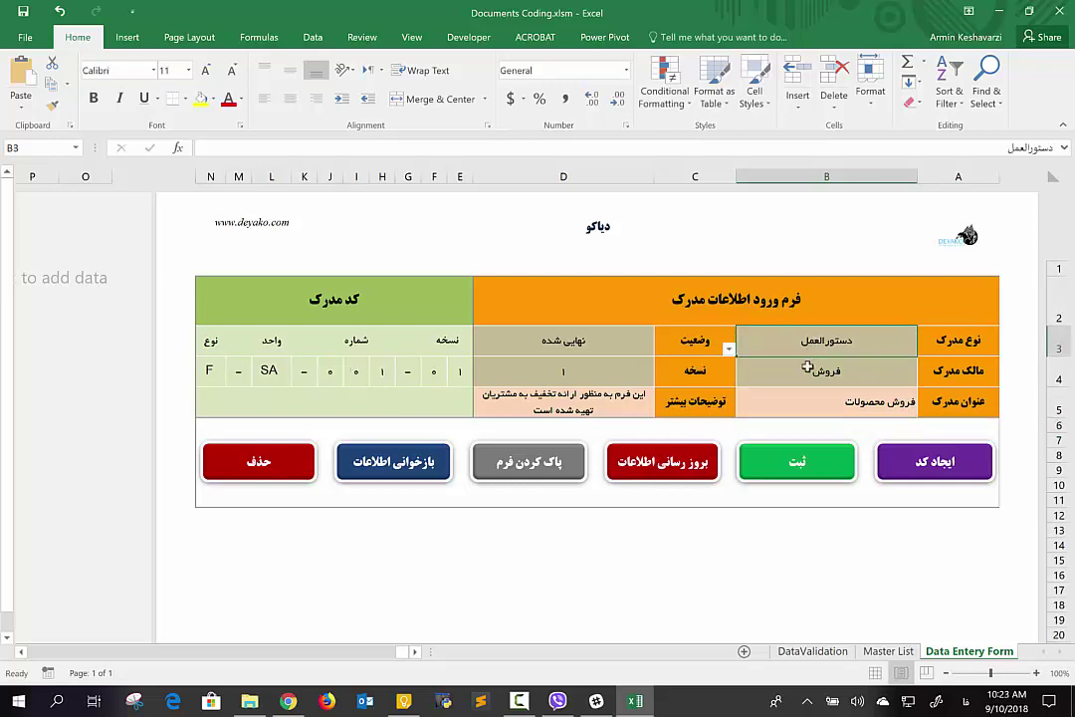
- Reload the record, then set type دستورالعمل and title فروش محصولات again
{"action": "left_click_drag", "start_coordinate": [814, 342], "coordinate": [827, 403]}
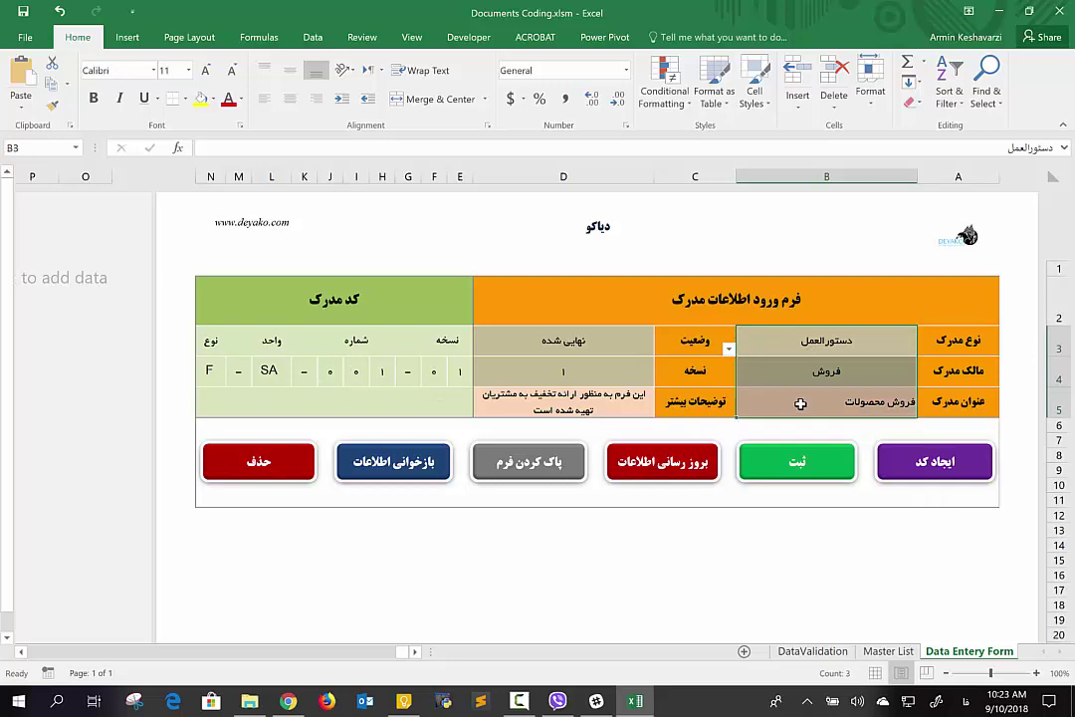
{"action": "left_click", "coordinate": [408, 462]}
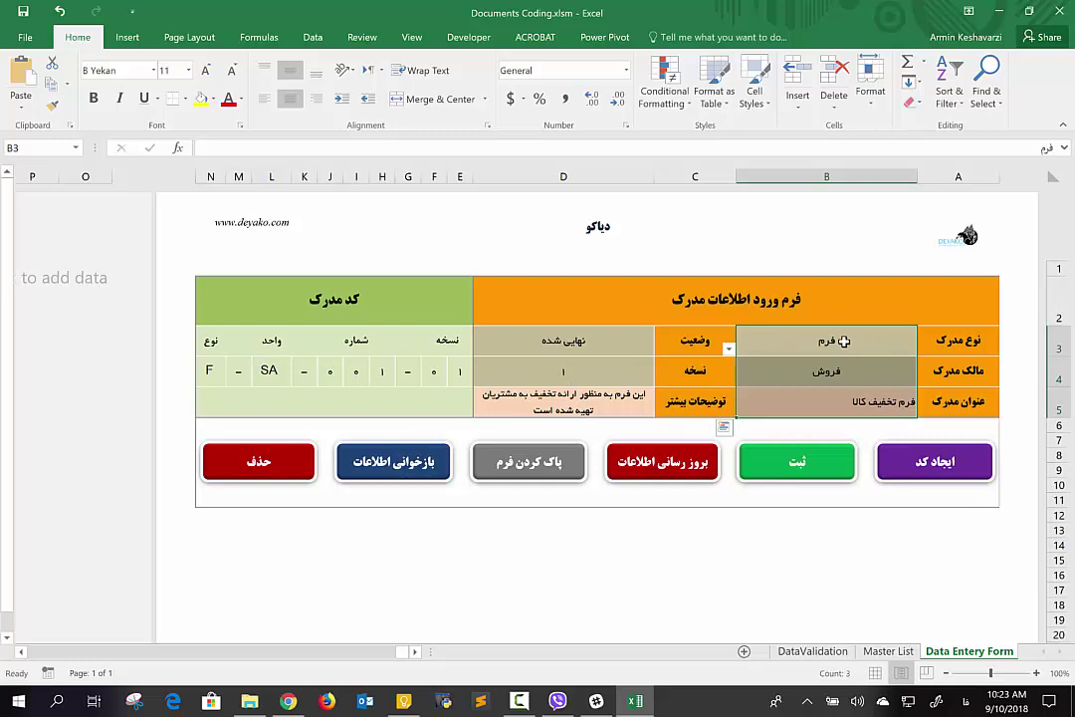
{"action": "left_click", "coordinate": [741, 341]}
{"action": "left_click", "coordinate": [728, 350]}
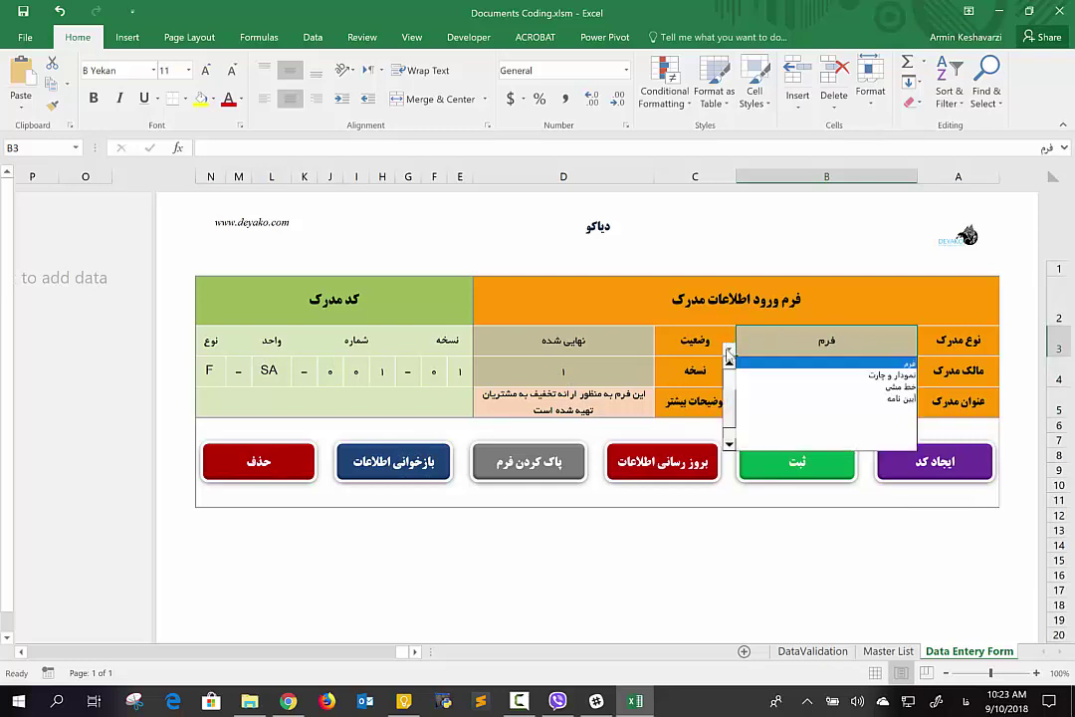
{"action": "scroll", "coordinate": [736, 378], "scroll_direction": "up", "scroll_amount": 2}
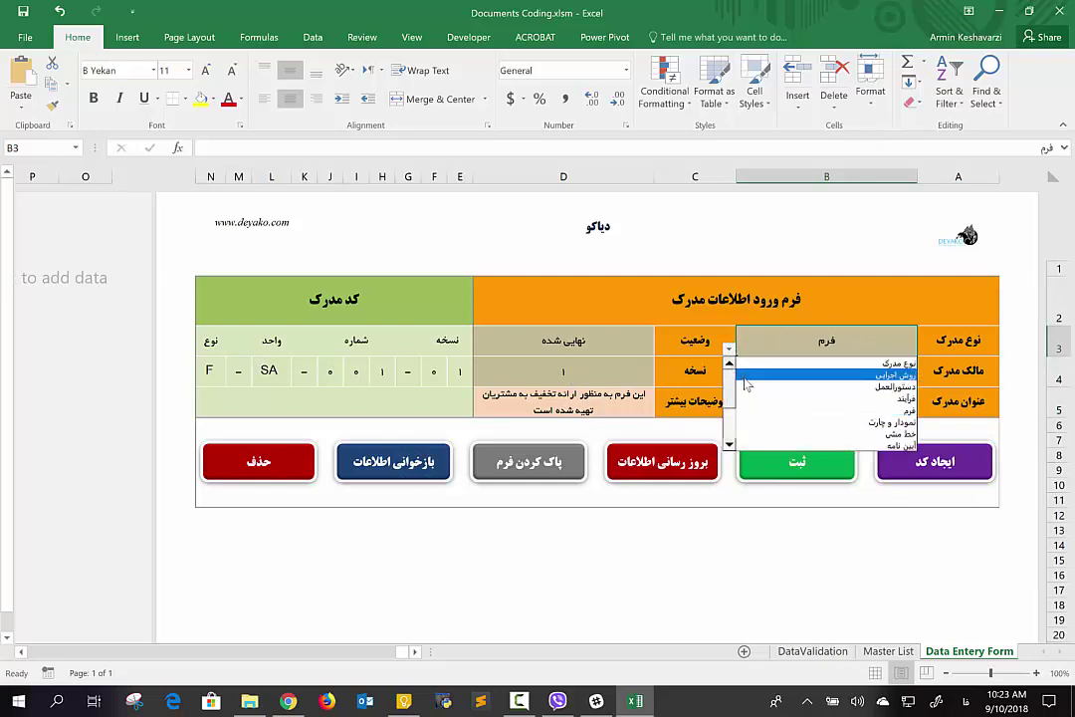
{"action": "left_click", "coordinate": [752, 388]}
{"action": "left_click", "coordinate": [789, 398]}
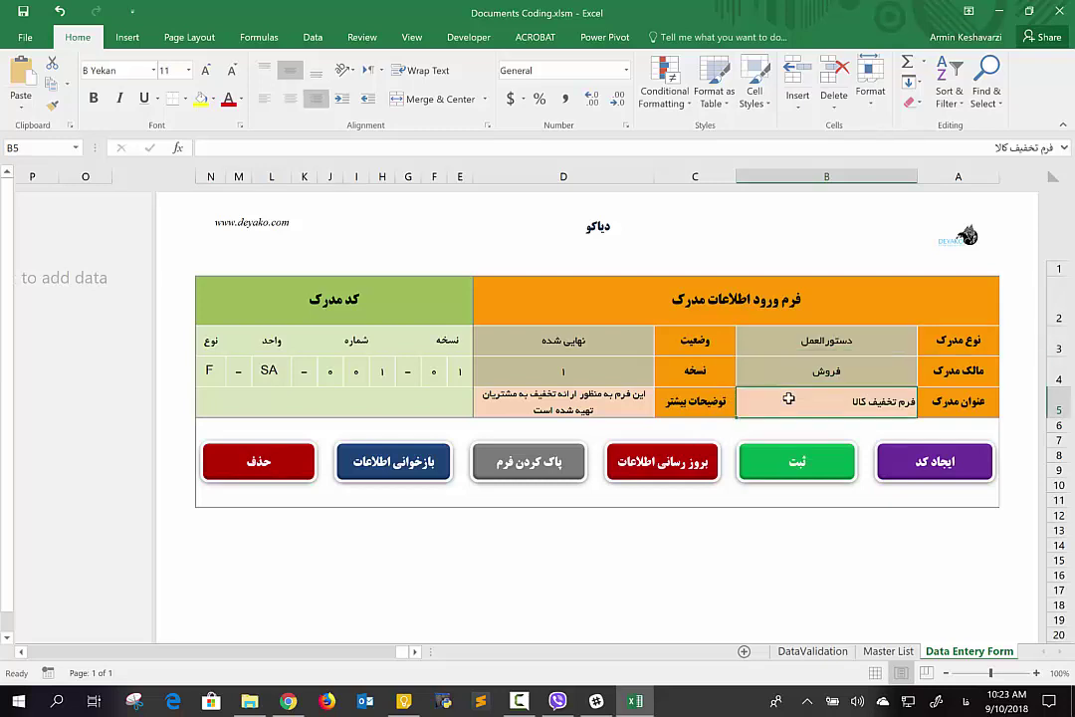
{"action": "type", "text": "فروش"}
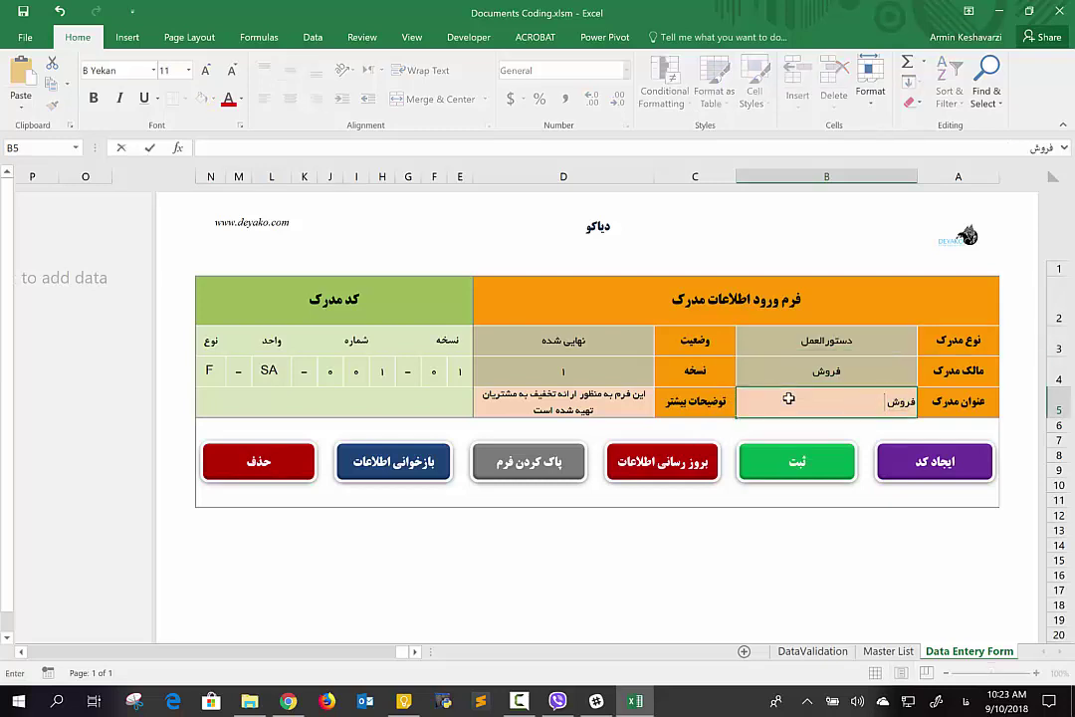
{"action": "type", "text": " محصولات"}
{"action": "key", "text": "Up"}
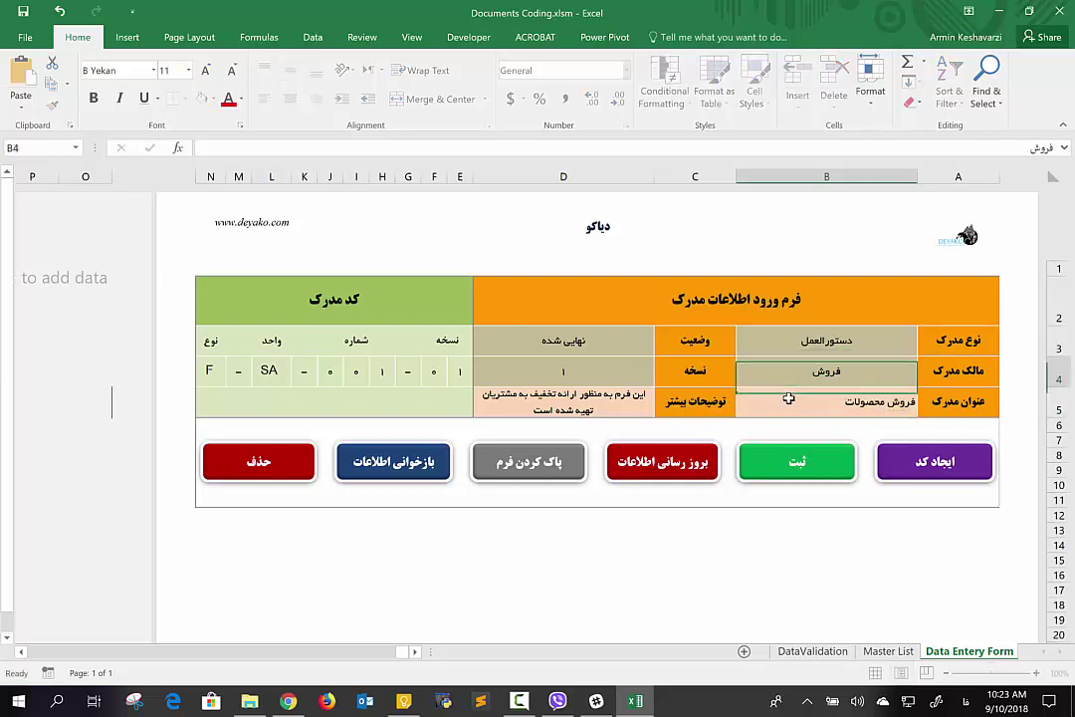
- Erase the number and version digits from the F-SA-001-01 code cells, leaving only dashes
{"action": "left_click", "coordinate": [212, 371]}
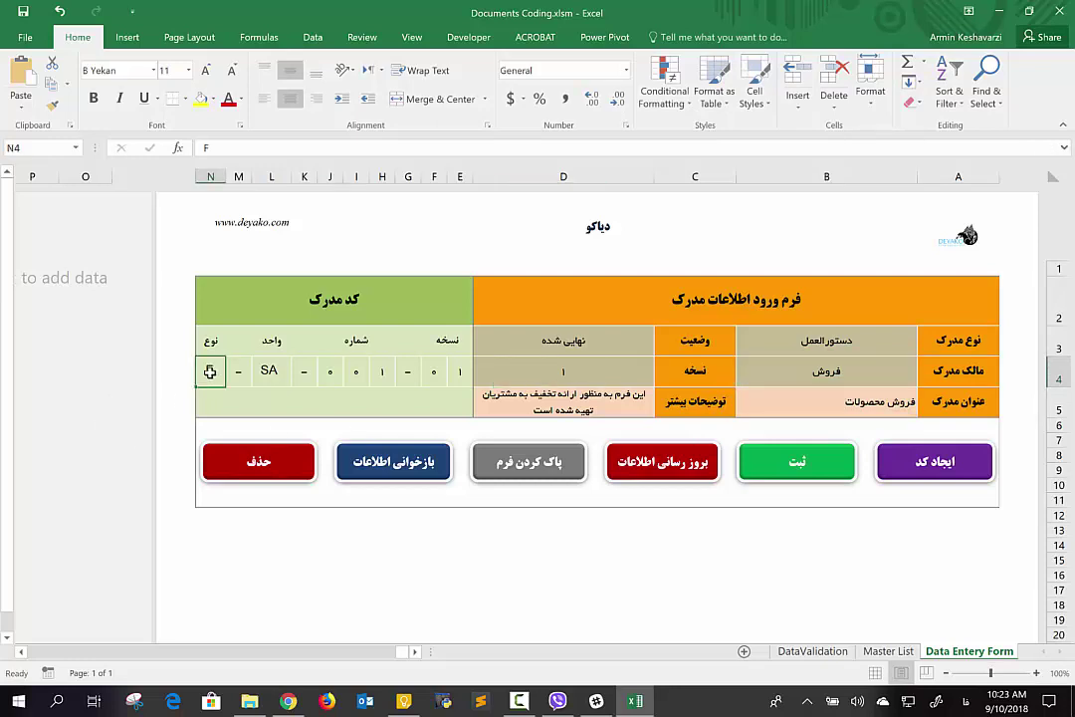
{"action": "key", "text": "Right"}
{"action": "key", "text": "Right"}
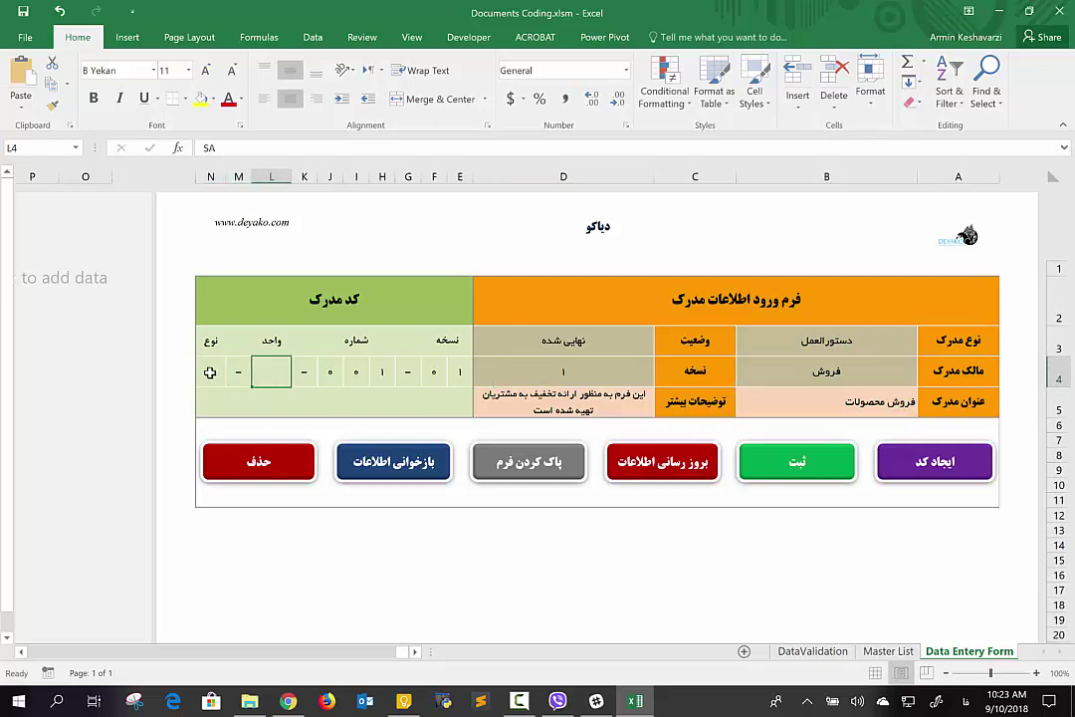
{"action": "key", "text": "Right"}
{"action": "key", "text": "Right"}
{"action": "key", "text": "Delete"}
{"action": "key", "text": "Right"}
{"action": "key", "text": "Delete"}
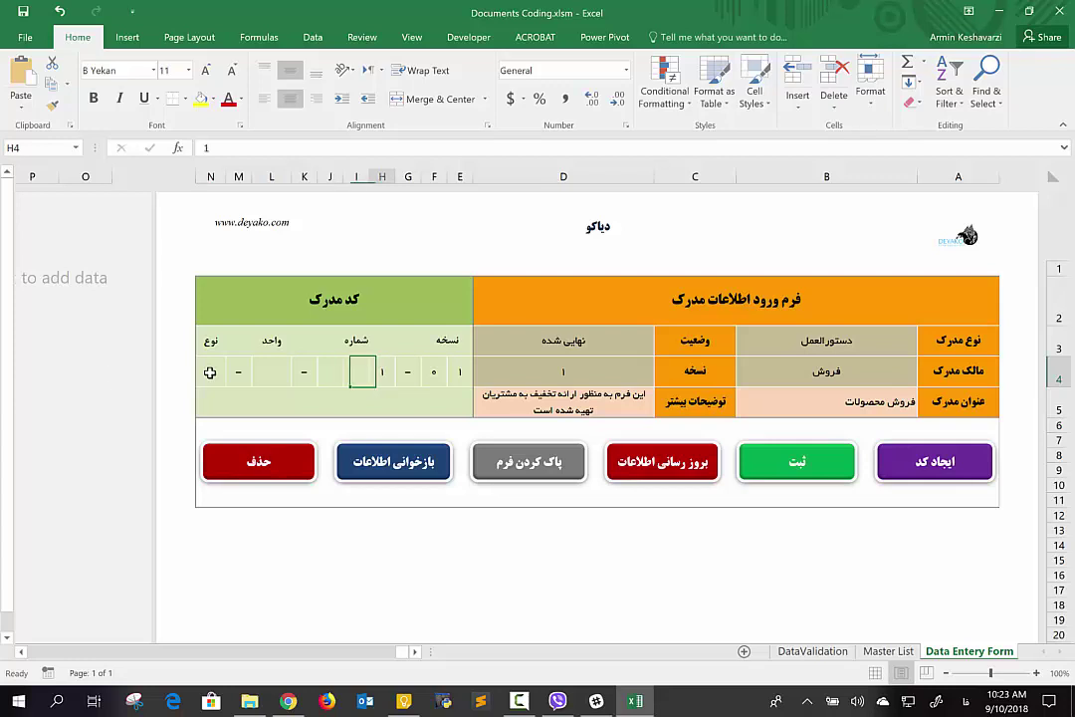
{"action": "key", "text": "Right"}
{"action": "key", "text": "Delete"}
{"action": "key", "text": "Right"}
{"action": "key", "text": "Right"}
{"action": "key", "text": "Delete"}
{"action": "key", "text": "Right"}
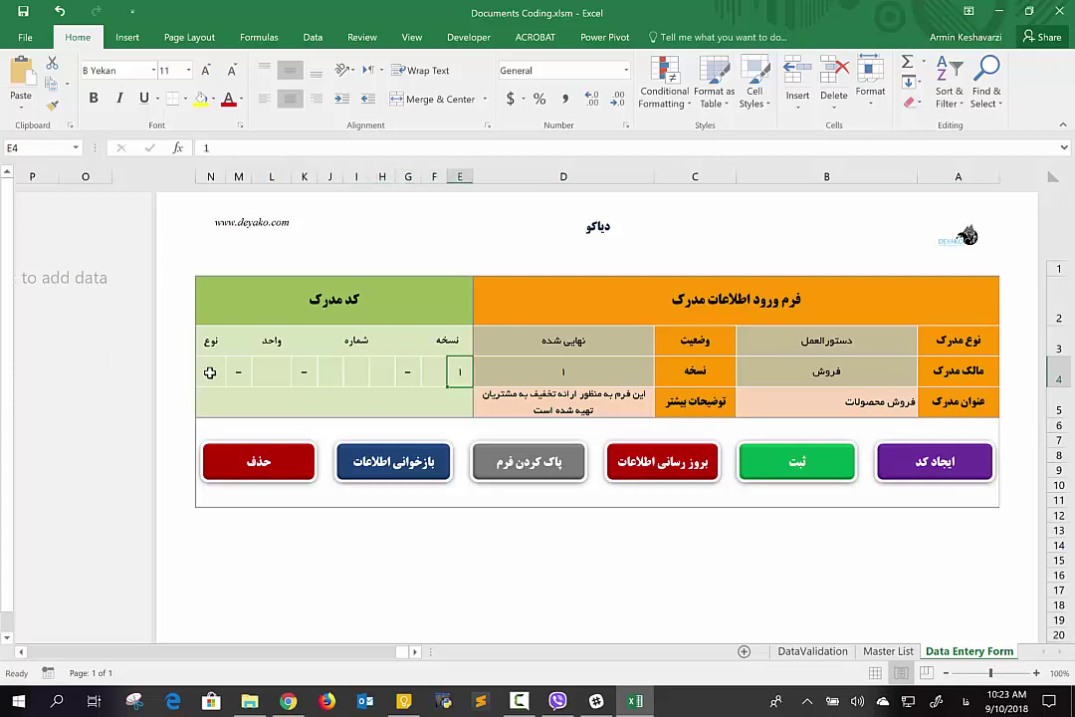
{"action": "key", "text": "Delete"}
{"action": "key", "text": "Right"}
{"action": "key", "text": "Right"}
{"action": "key", "text": "Right"}
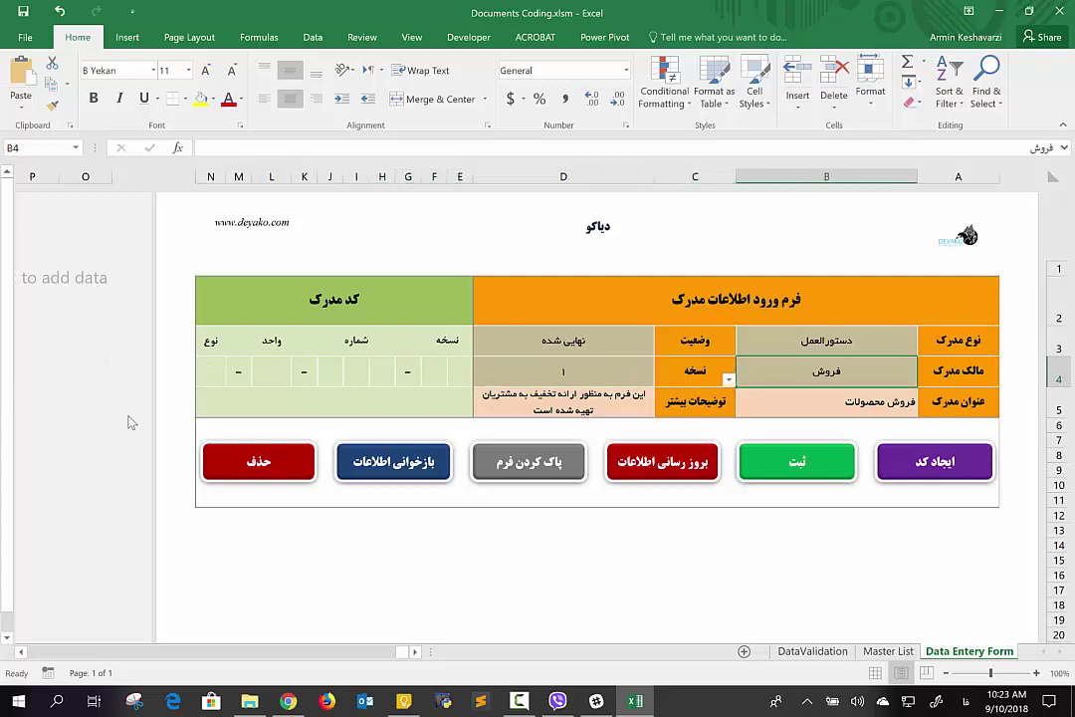
- Look up a record by the title فروش محصولات, dismiss the not-found error, and check the Master List
{"action": "left_click", "coordinate": [362, 452]}
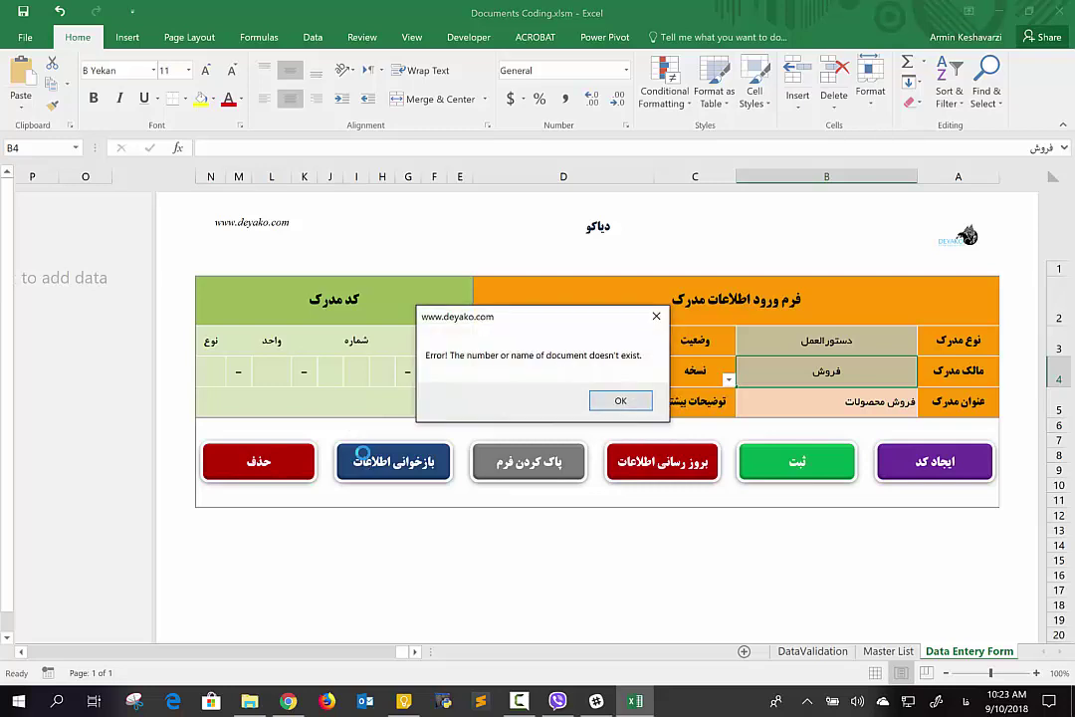
{"action": "left_click", "coordinate": [619, 402]}
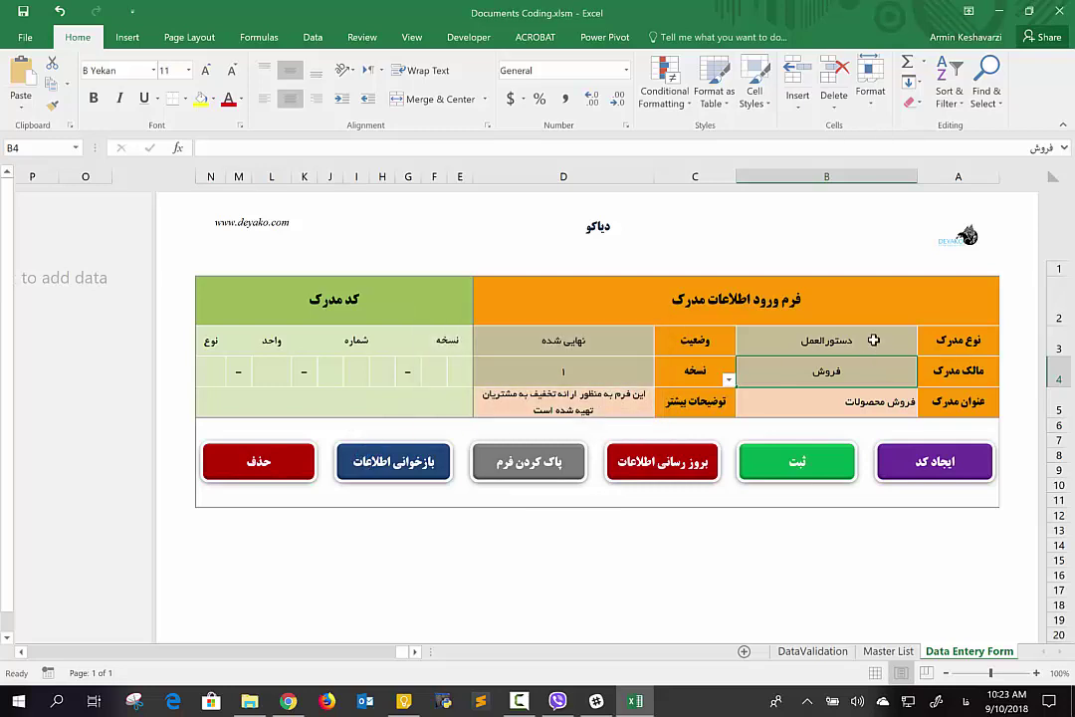
{"action": "left_click", "coordinate": [814, 394]}
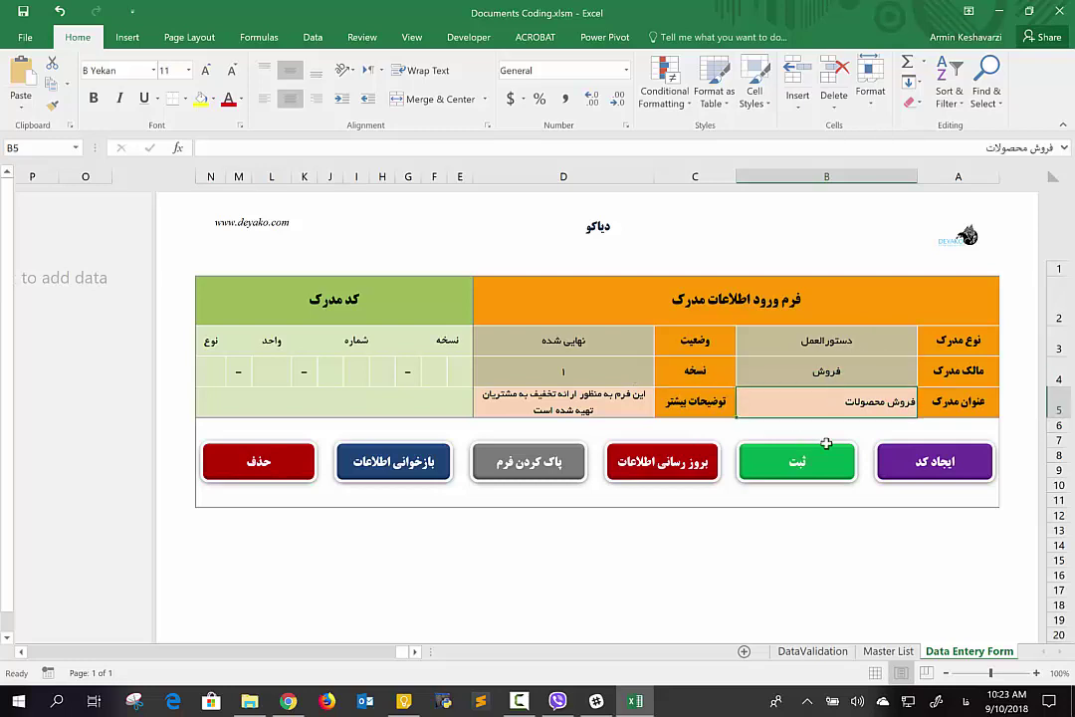
{"action": "left_click", "coordinate": [888, 651]}
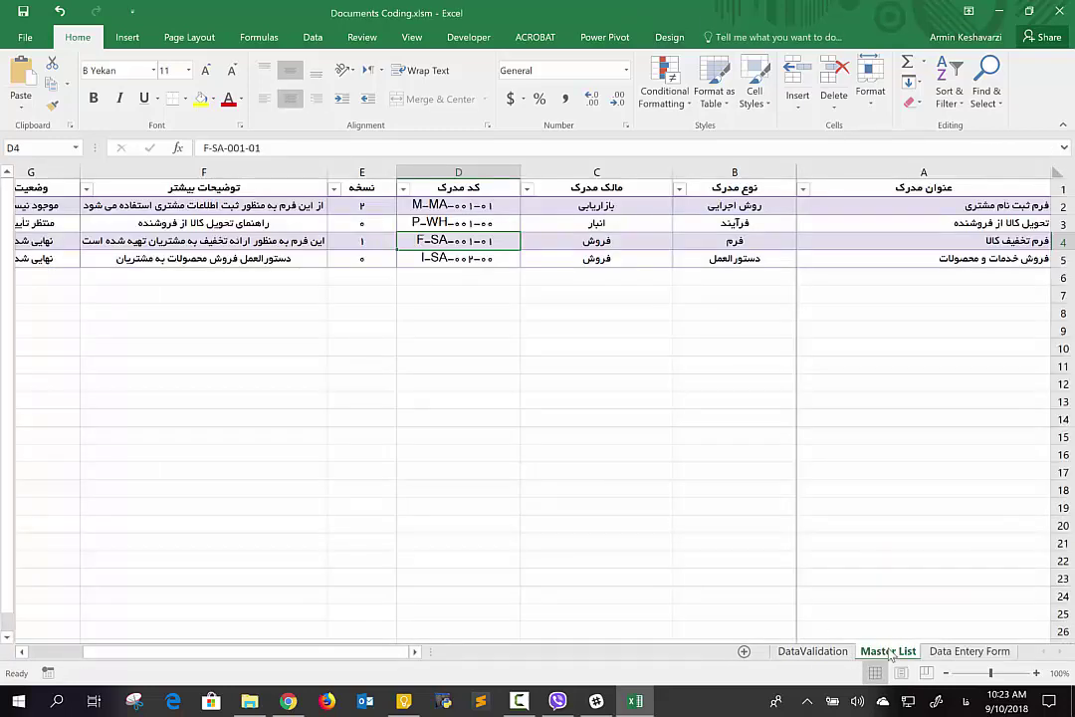
{"action": "left_click", "coordinate": [946, 651]}
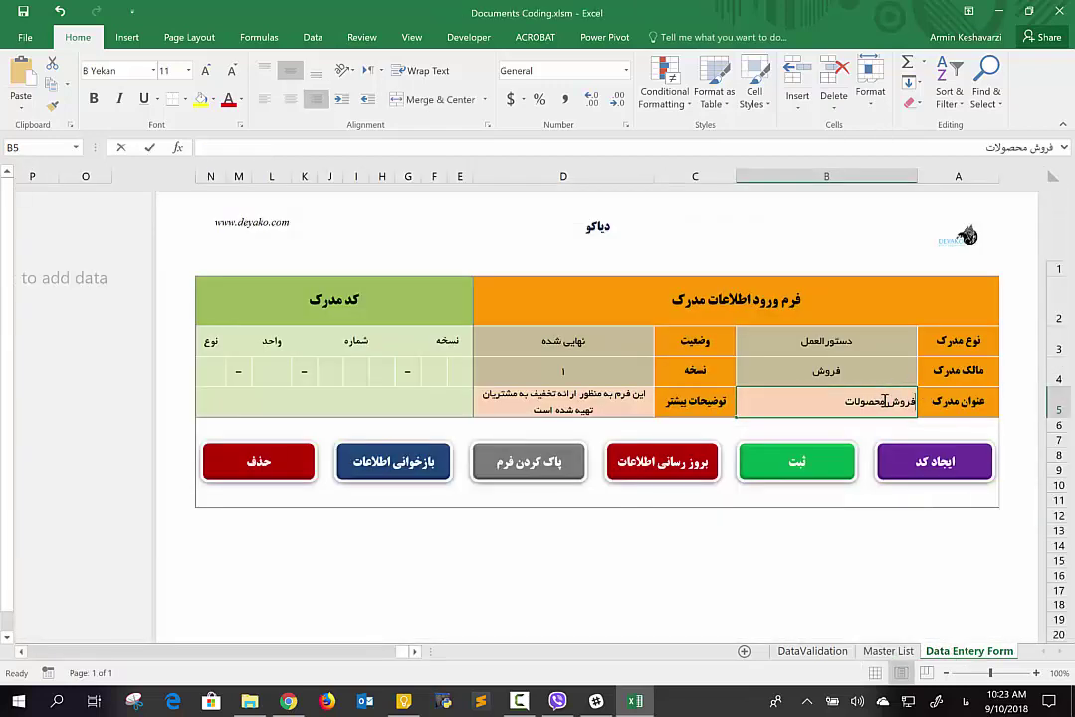
- Edit the title to فروش خدمات و محصولات and reload the matching record
{"action": "double_click", "coordinate": [884, 400]}
{"action": "type", "text": "خدمات "}
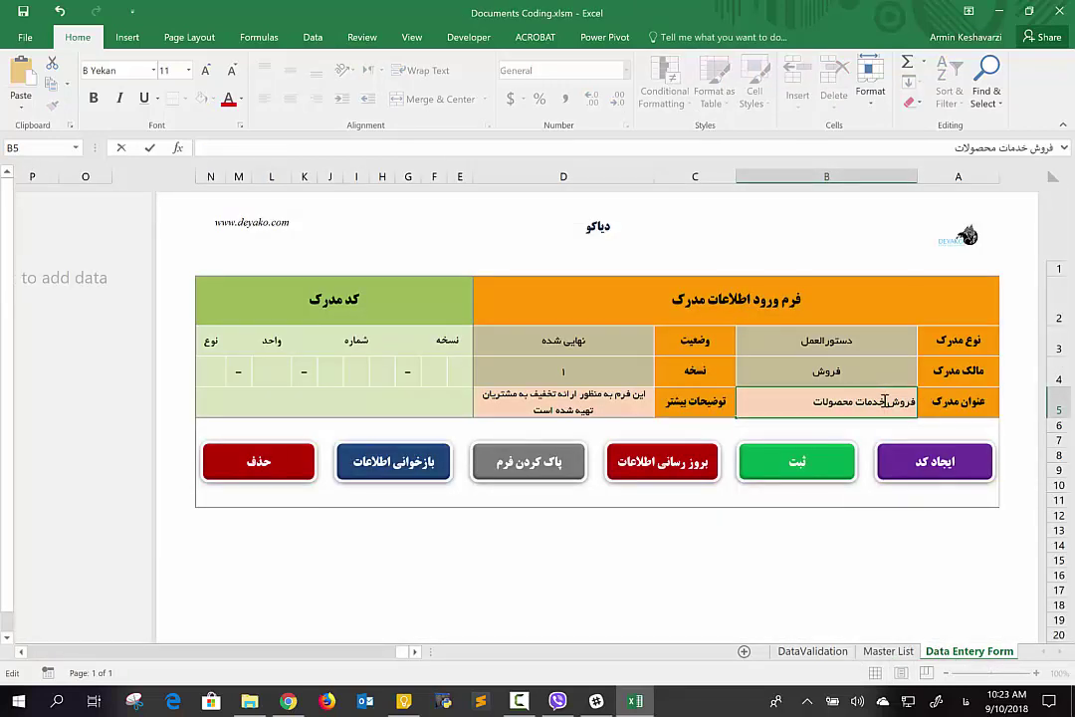
{"action": "type", "text": "و"}
{"action": "left_click", "coordinate": [831, 341]}
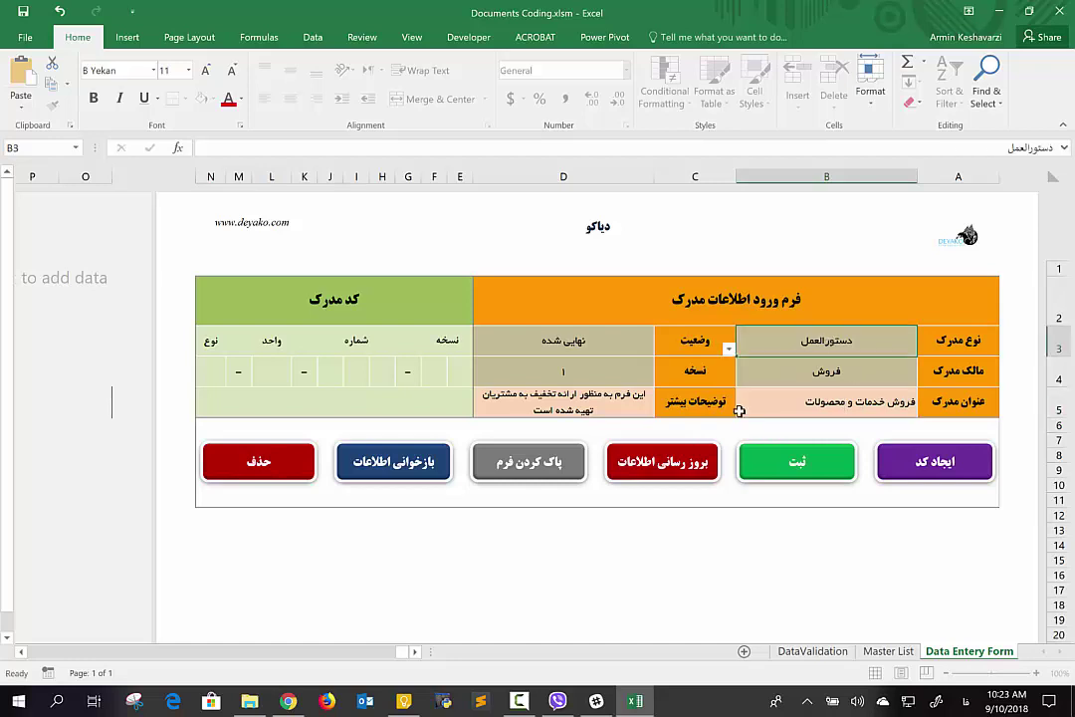
{"action": "left_click", "coordinate": [412, 463]}
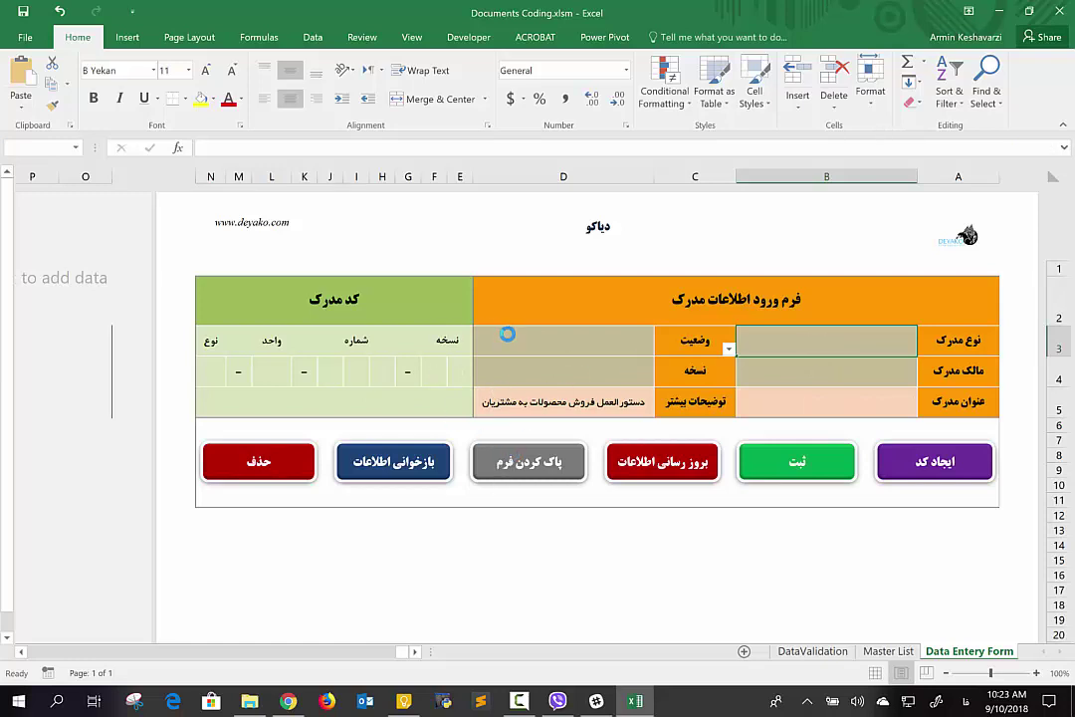
- Delete the description text, leave the document type unselected, and select the first code cell N4
{"action": "left_click", "coordinate": [544, 402]}
{"action": "key", "text": "Delete"}
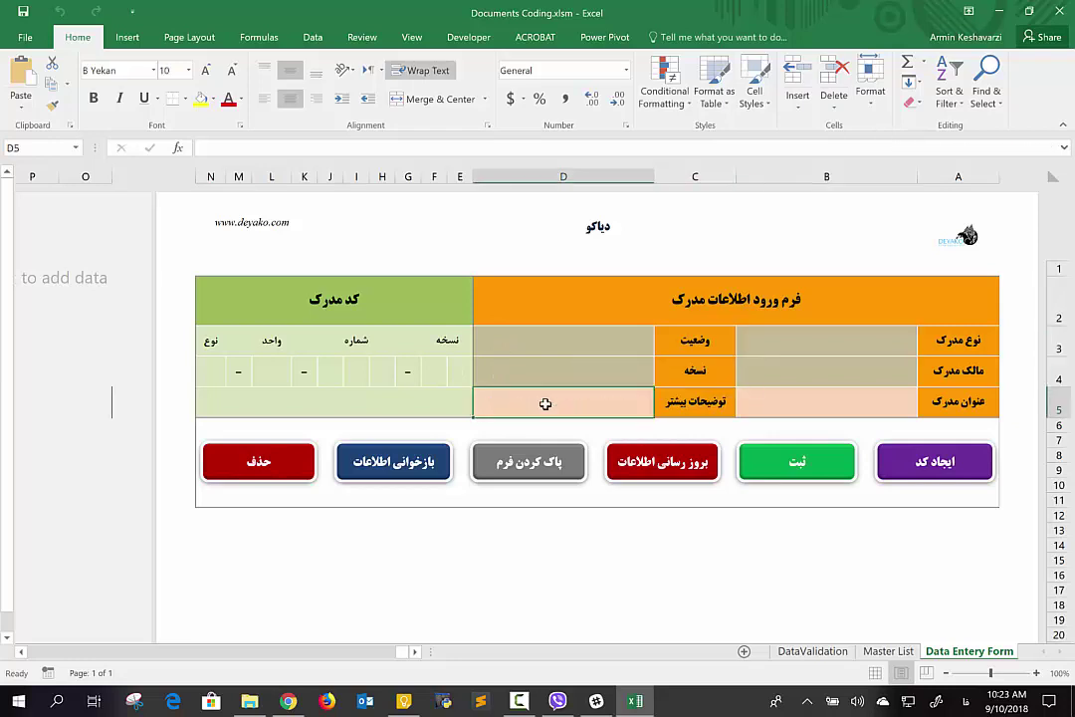
{"action": "left_click", "coordinate": [828, 361]}
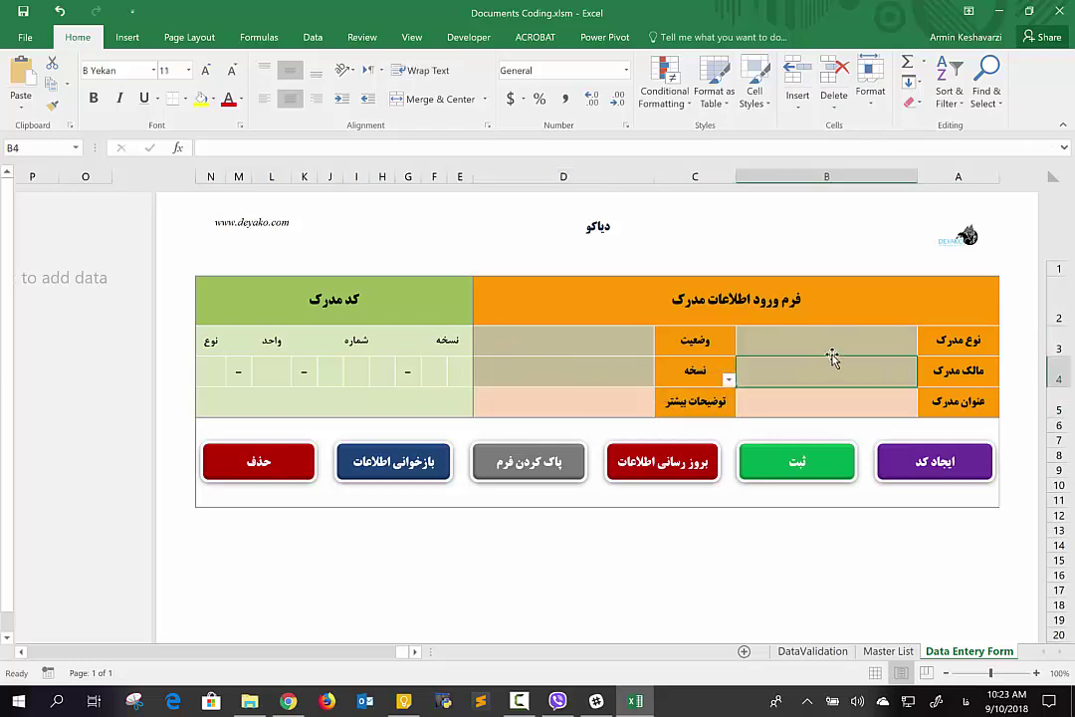
{"action": "left_click", "coordinate": [838, 348]}
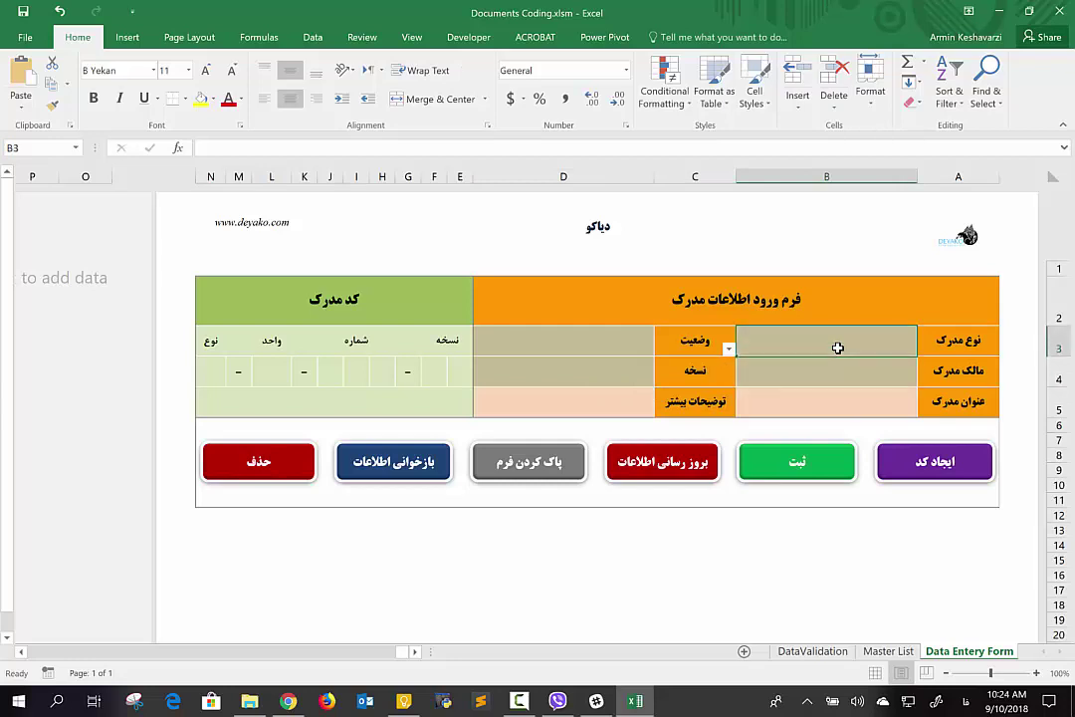
{"action": "left_click", "coordinate": [729, 350]}
{"action": "left_click", "coordinate": [730, 364]}
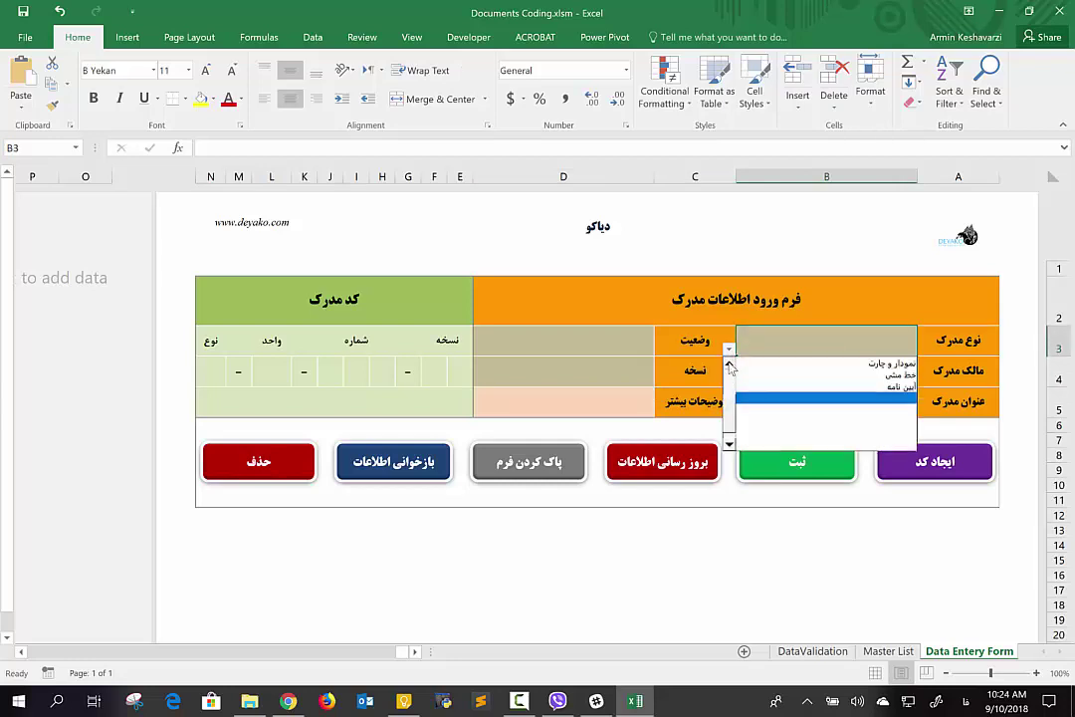
{"action": "left_click", "coordinate": [730, 365]}
{"action": "key", "text": "Escape"}
{"action": "left_click", "coordinate": [217, 364]}
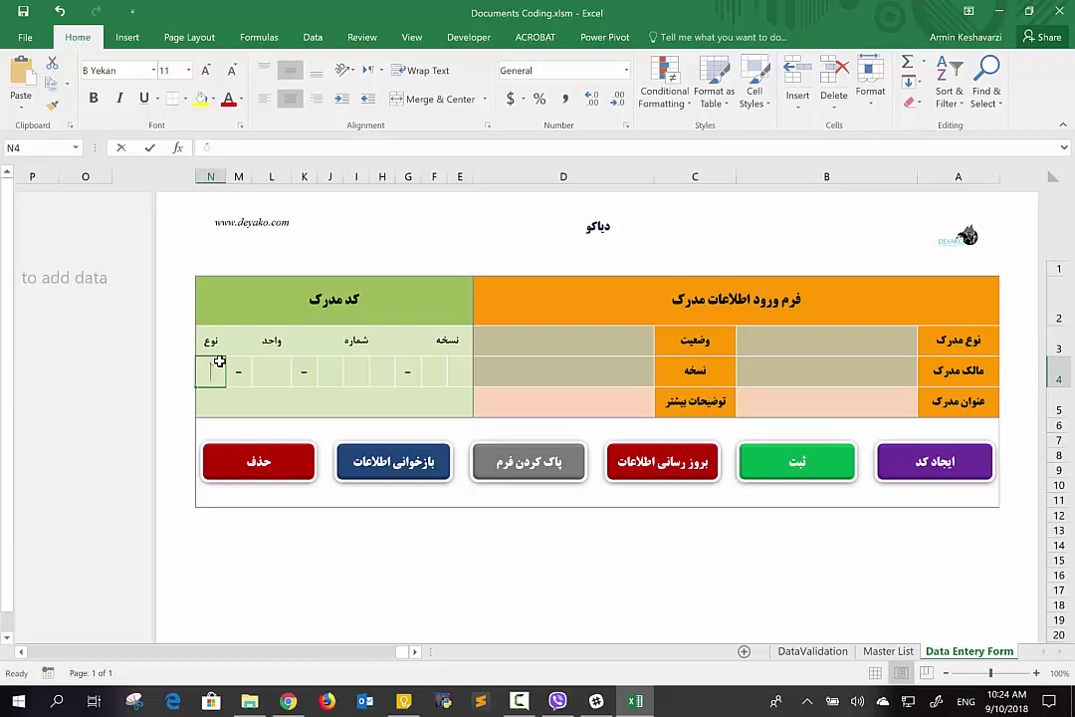
- Enter F as the document kind letter and SA as the unit code
{"action": "type", "text": "F"}
{"action": "key", "text": "Tab"}
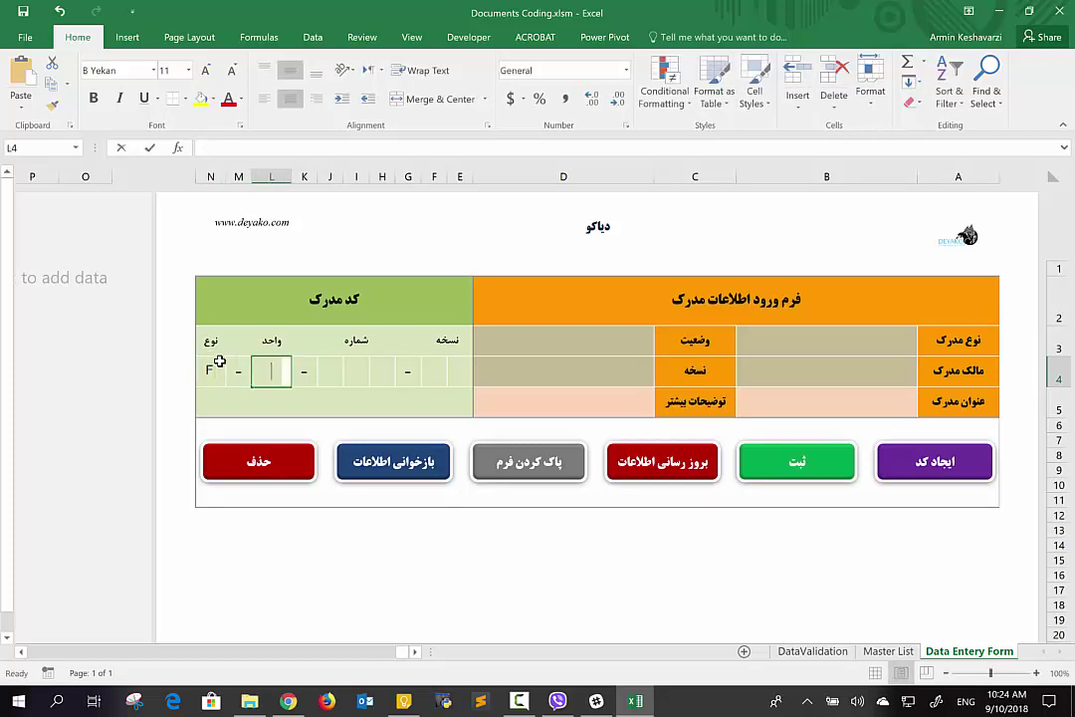
{"action": "type", "text": "SA"}
{"action": "key", "text": "Tab"}
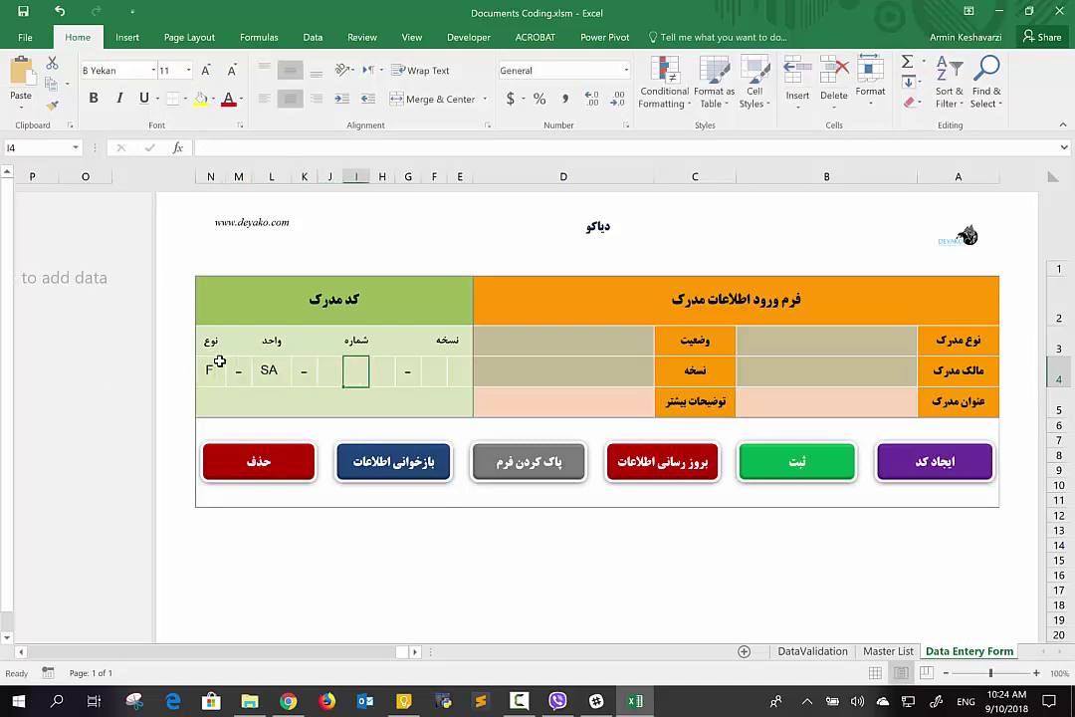
- Fill in the number and version digits to complete the code F-SA-001-01
{"action": "type", "text": "5"}
{"action": "key", "text": "Return"}
{"action": "type", "text": "5"}
{"action": "key", "text": "Tab"}
{"action": "type", "text": "1"}
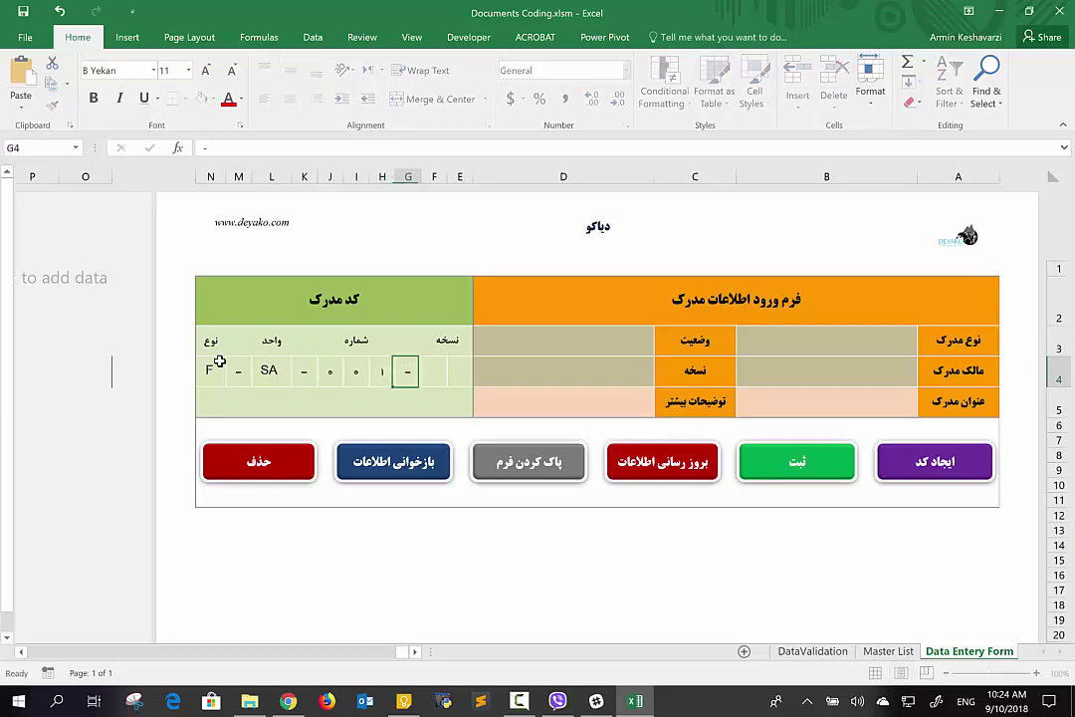
{"action": "key", "text": "Tab"}
{"action": "type", "text": "0"}
{"action": "key", "text": "Tab"}
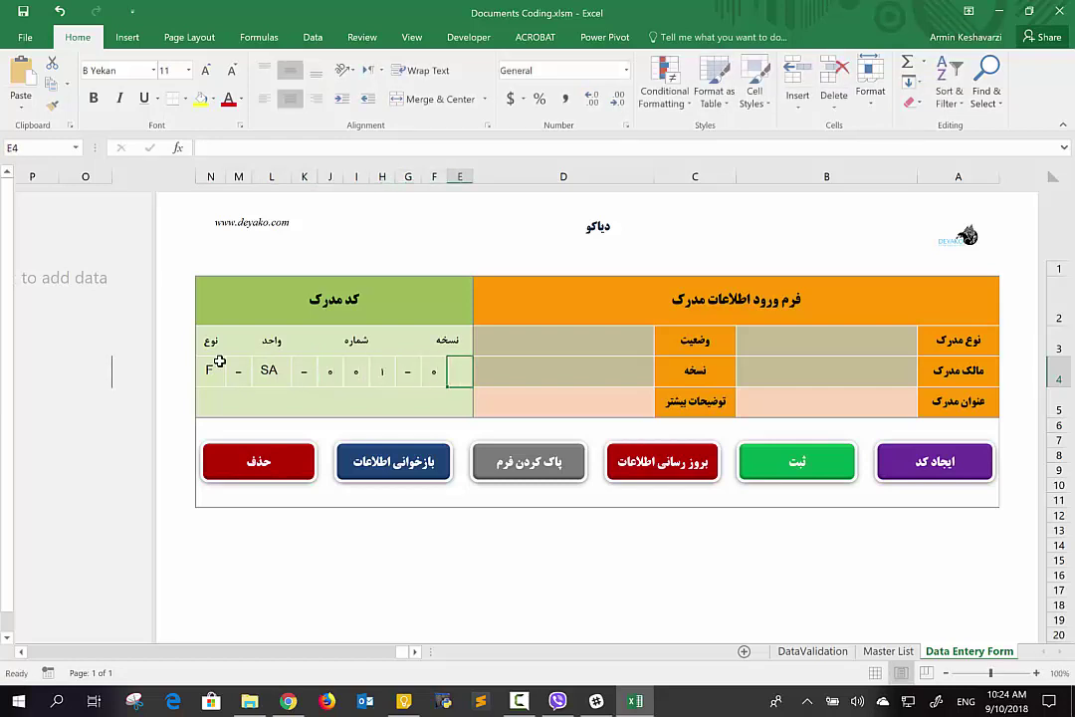
{"action": "type", "text": "1"}
{"action": "key", "text": "Tab"}
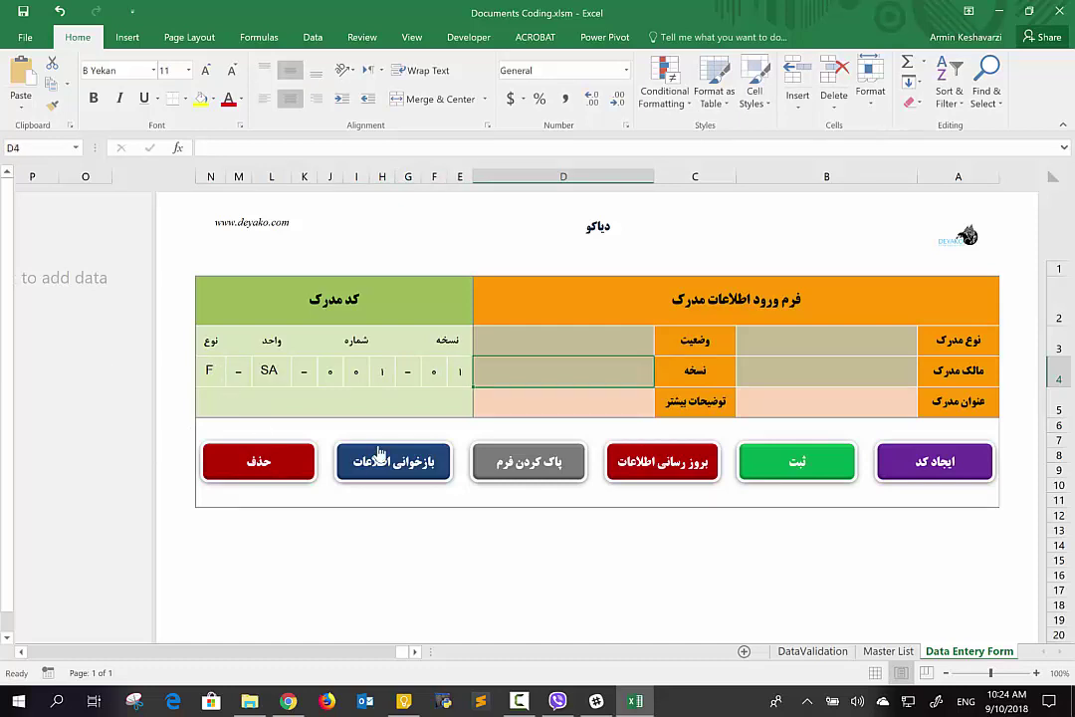
- Load record F-SA-001-01, delete it, and confirm the row is gone from the Master List
{"action": "left_click", "coordinate": [377, 458]}
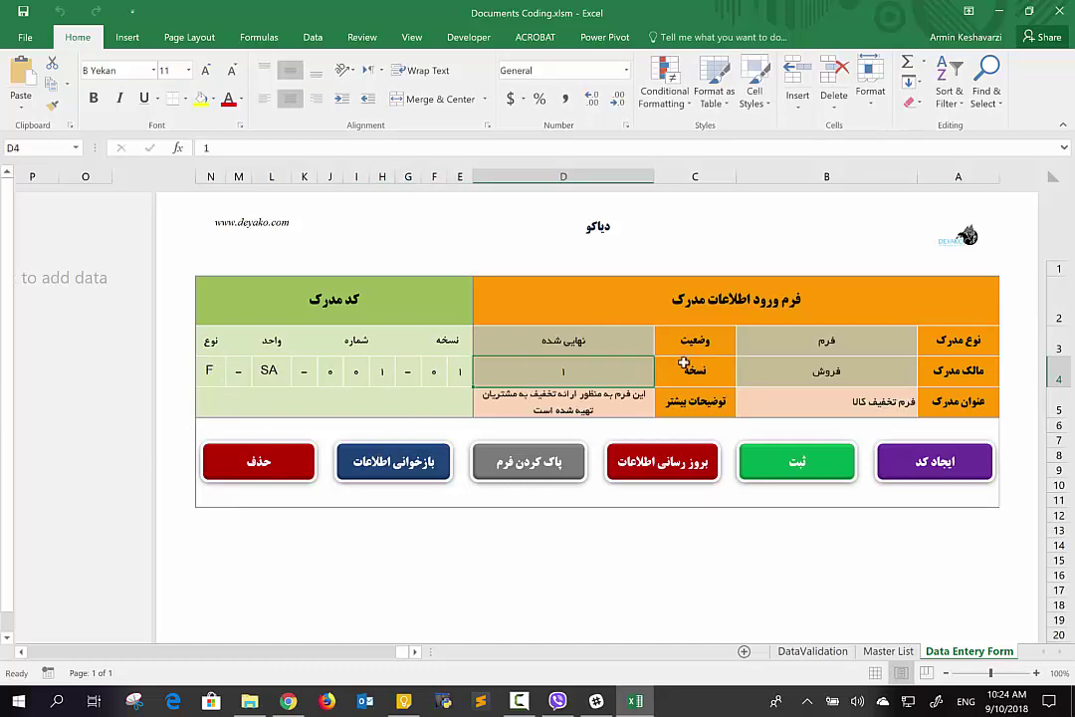
{"action": "left_click", "coordinate": [299, 464]}
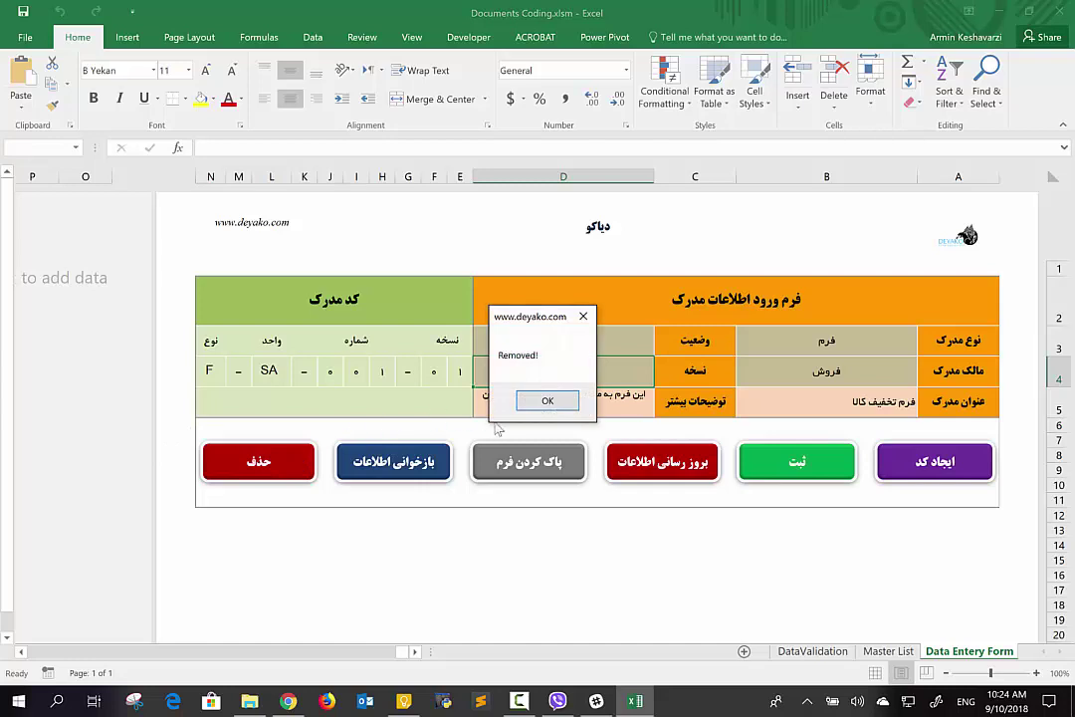
{"action": "left_click", "coordinate": [548, 400]}
{"action": "left_click", "coordinate": [887, 651]}
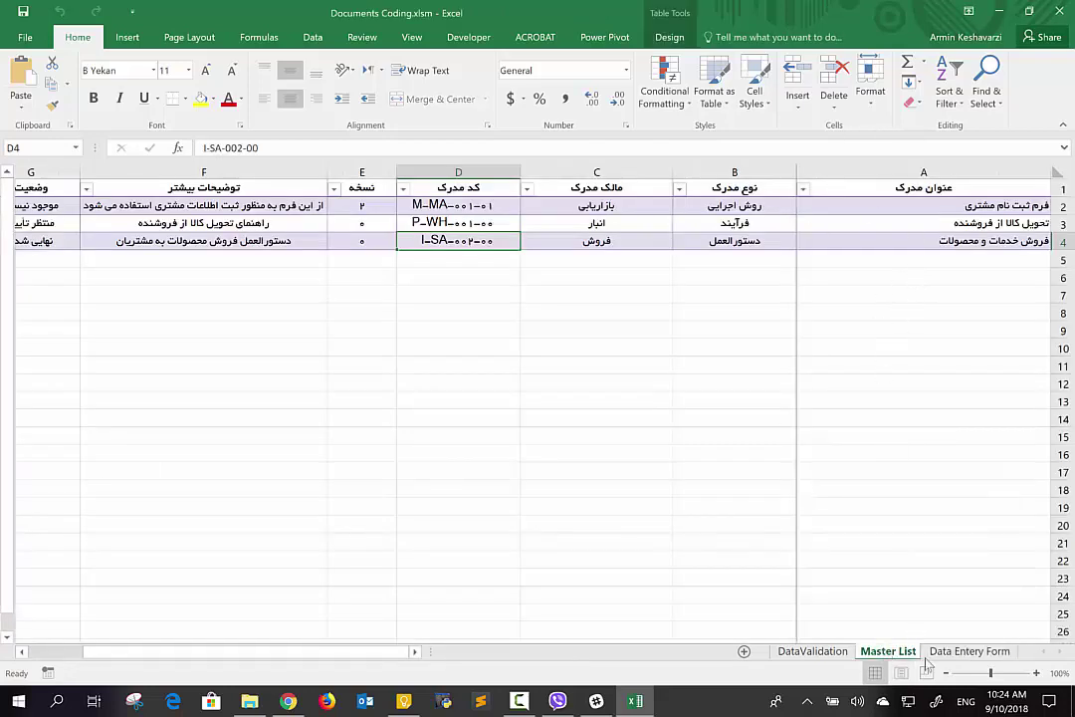
{"action": "left_click", "coordinate": [961, 652]}
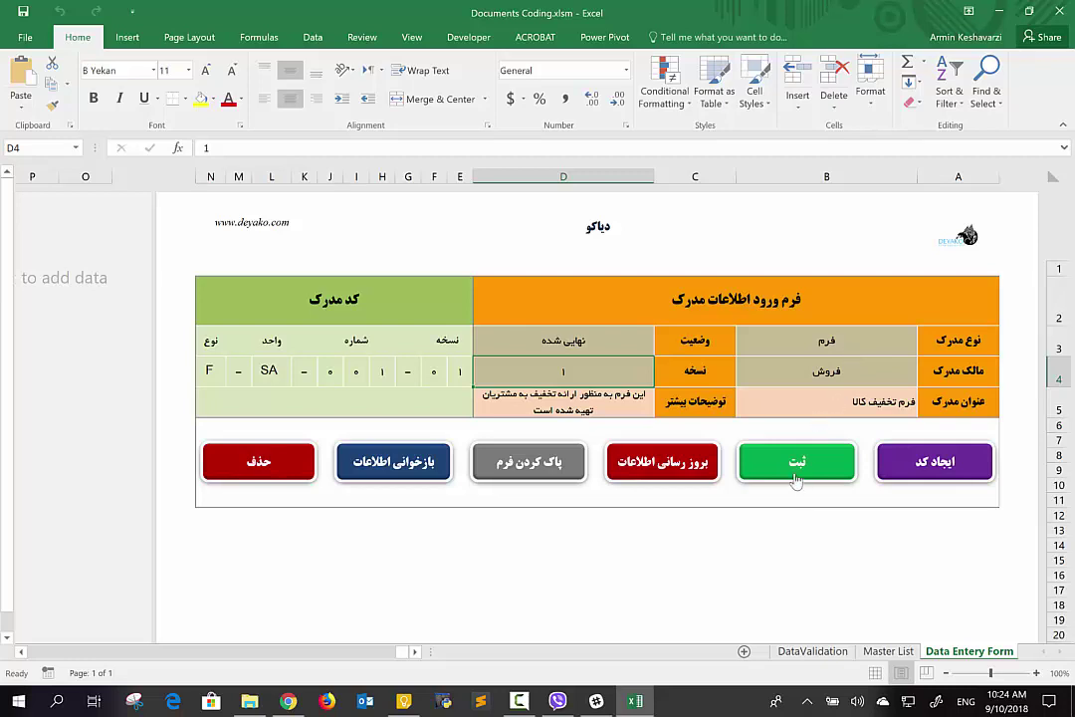
- Resubmit the goods-discount record and confirm it appears as Master List row 5, coded F-SA-001-01
{"action": "left_click", "coordinate": [825, 403]}
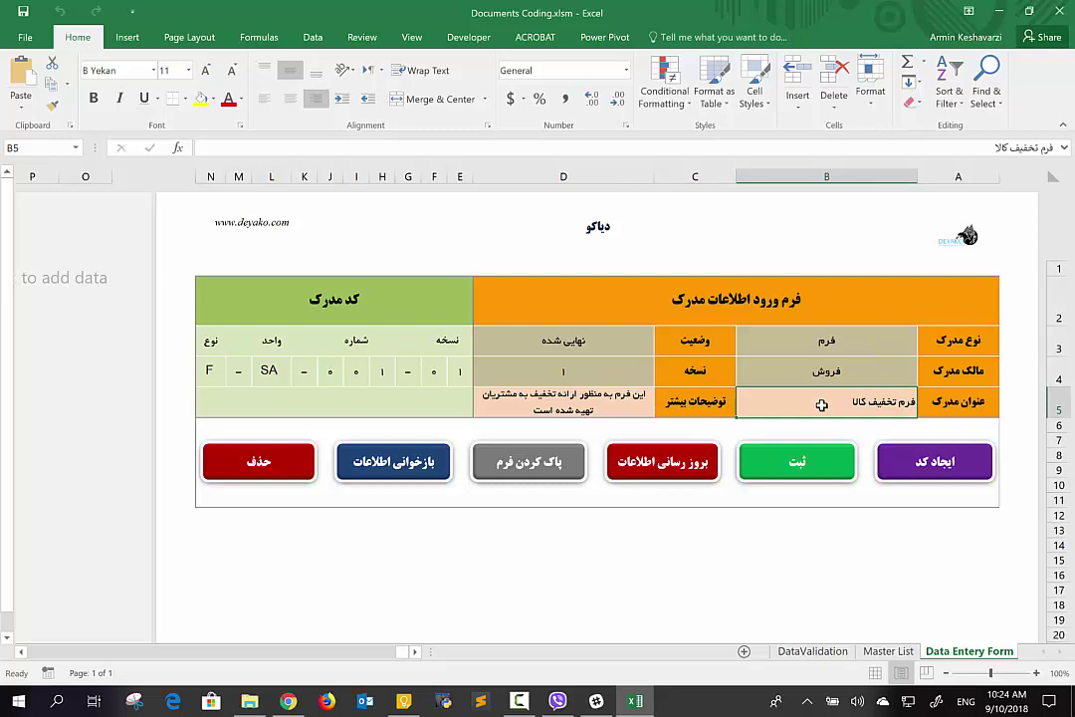
{"action": "left_click", "coordinate": [888, 651]}
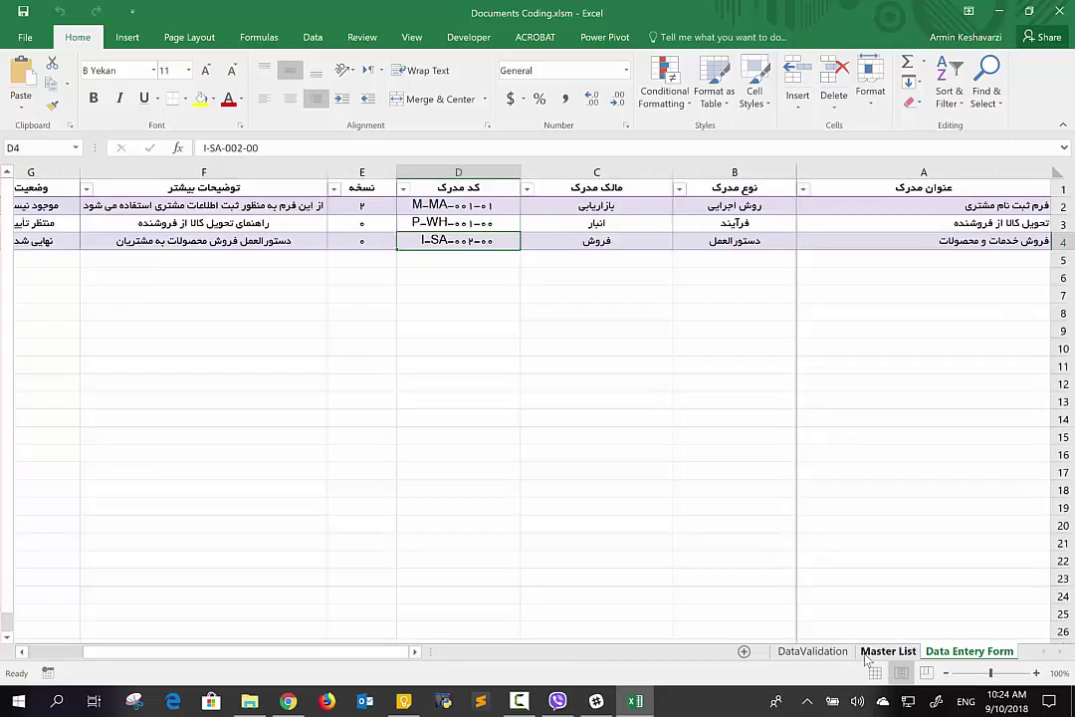
{"action": "left_click", "coordinate": [956, 651]}
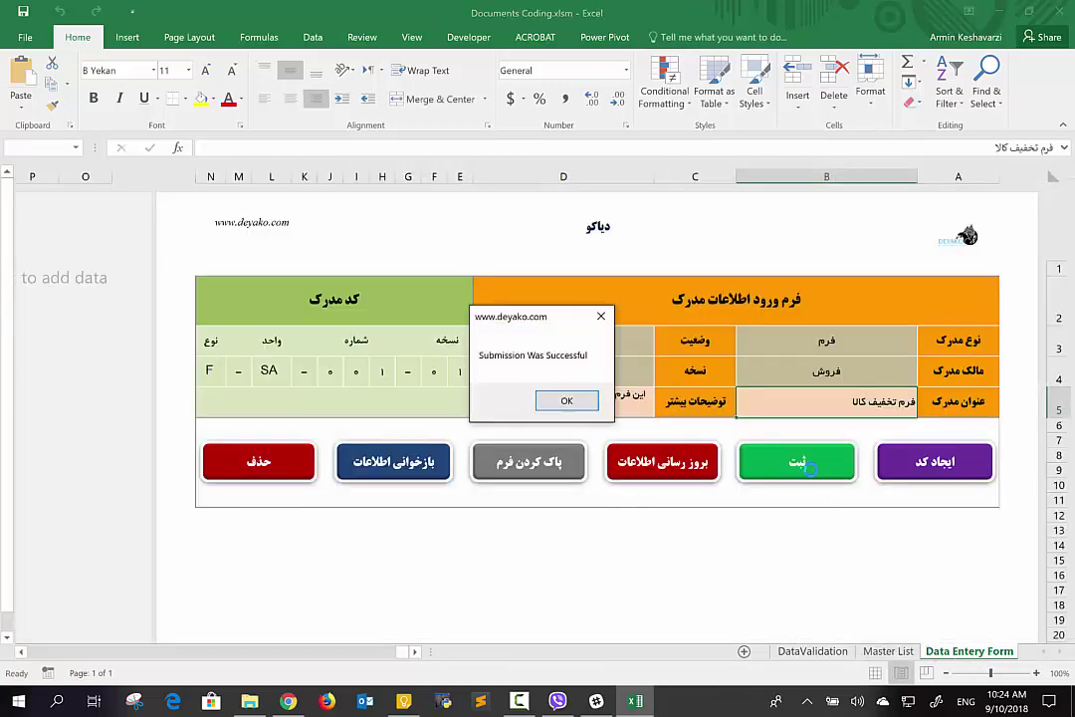
{"action": "left_click", "coordinate": [568, 401]}
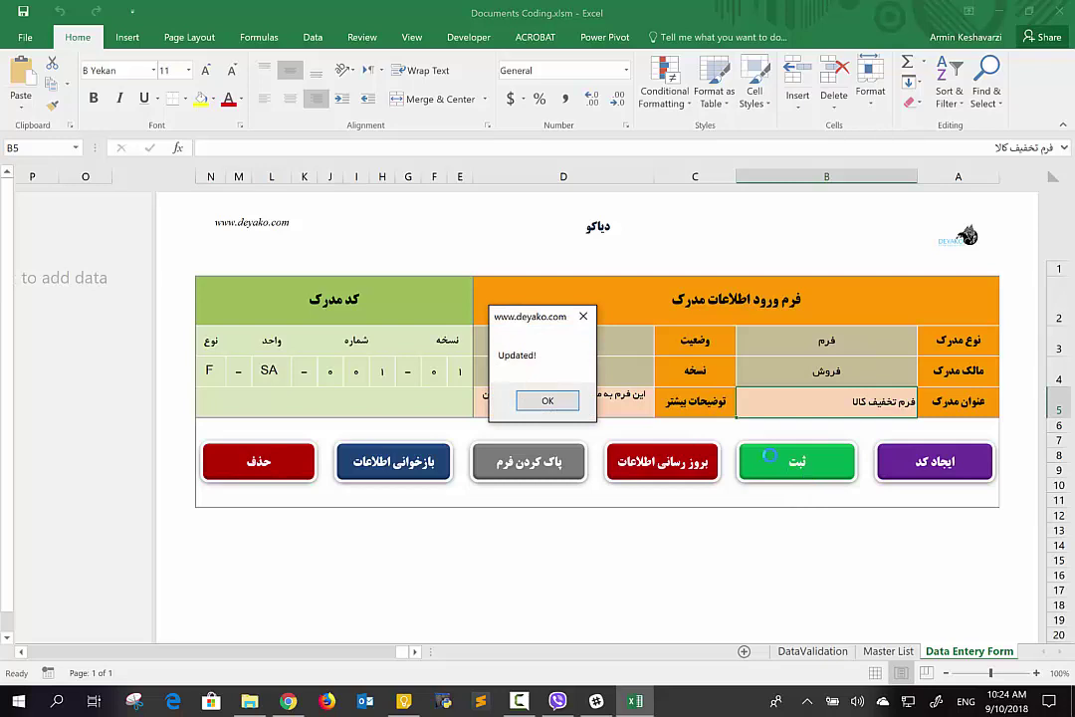
{"action": "left_click", "coordinate": [547, 400]}
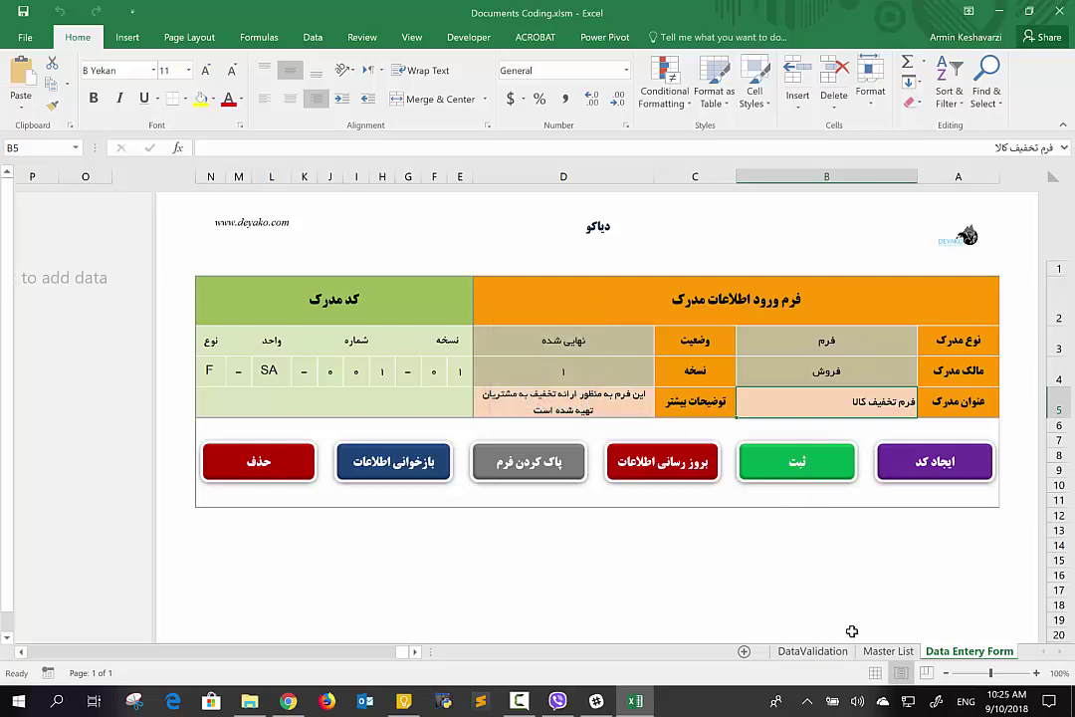
{"action": "left_click", "coordinate": [888, 650]}
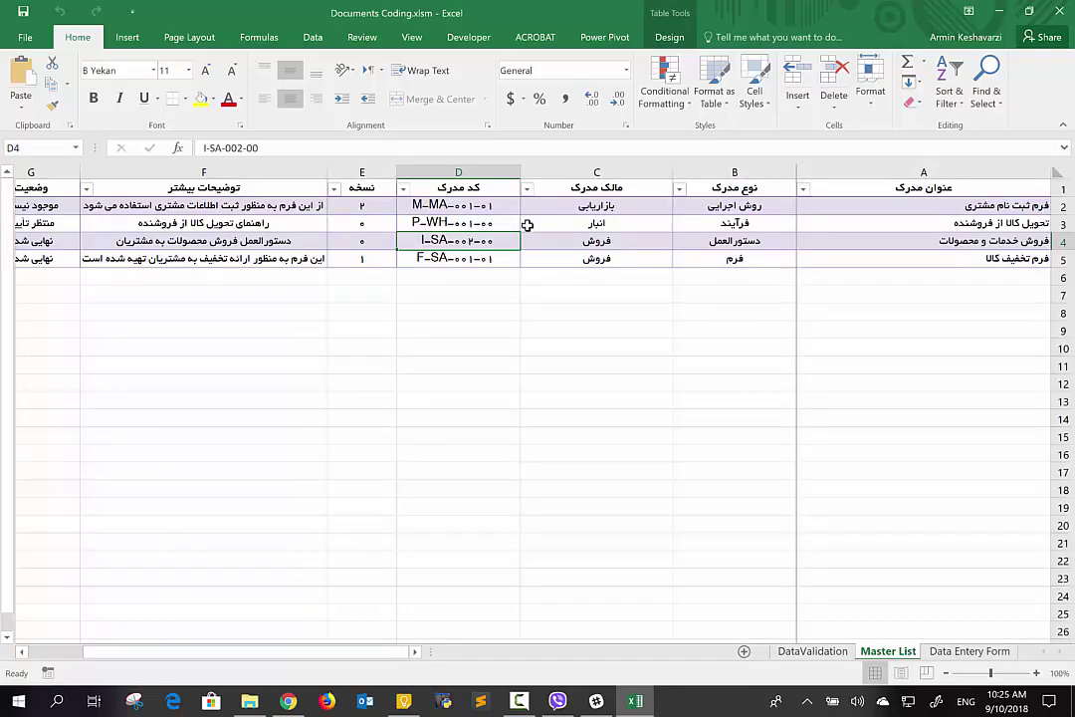
{"action": "left_click", "coordinate": [968, 651]}
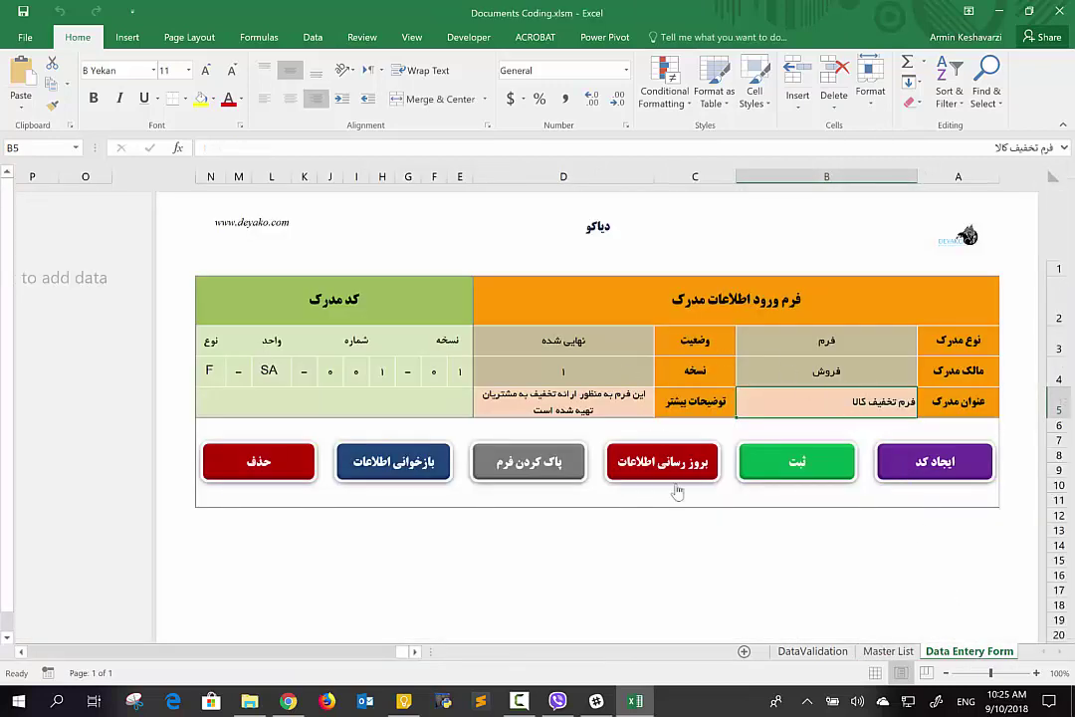
- Change the document title to 'فرم تخفیف کالاهای خدماتی'
{"action": "left_click", "coordinate": [776, 450]}
{"action": "left_click", "coordinate": [561, 404]}
{"action": "double_click", "coordinate": [827, 407]}
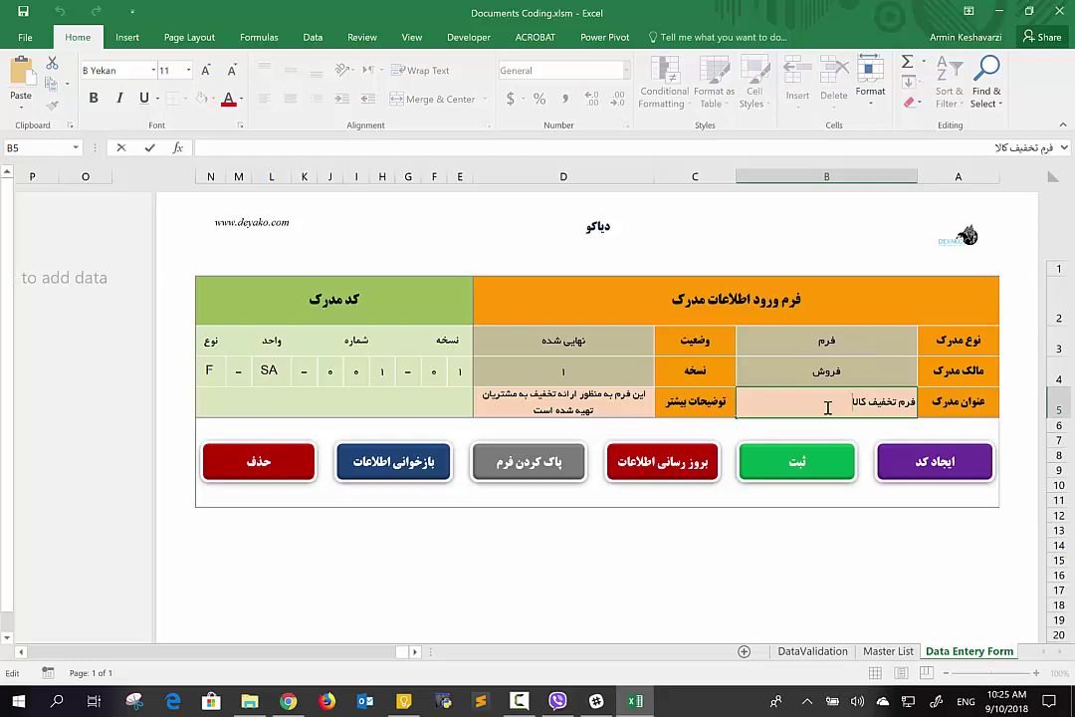
{"action": "type", "text": "ihd"}
{"action": "type", "text": "ای خدماتی"}
{"action": "key", "text": "Return"}
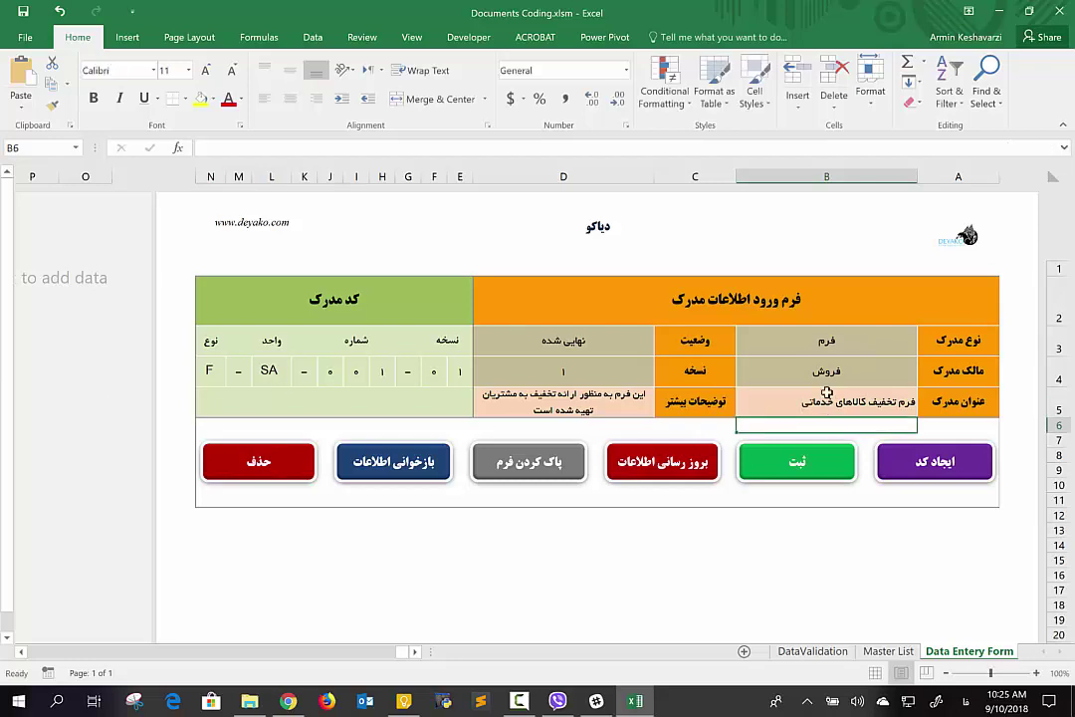
- Edit the description so it ends with 'تنها برای خدمات' (services only)
{"action": "left_click", "coordinate": [597, 409]}
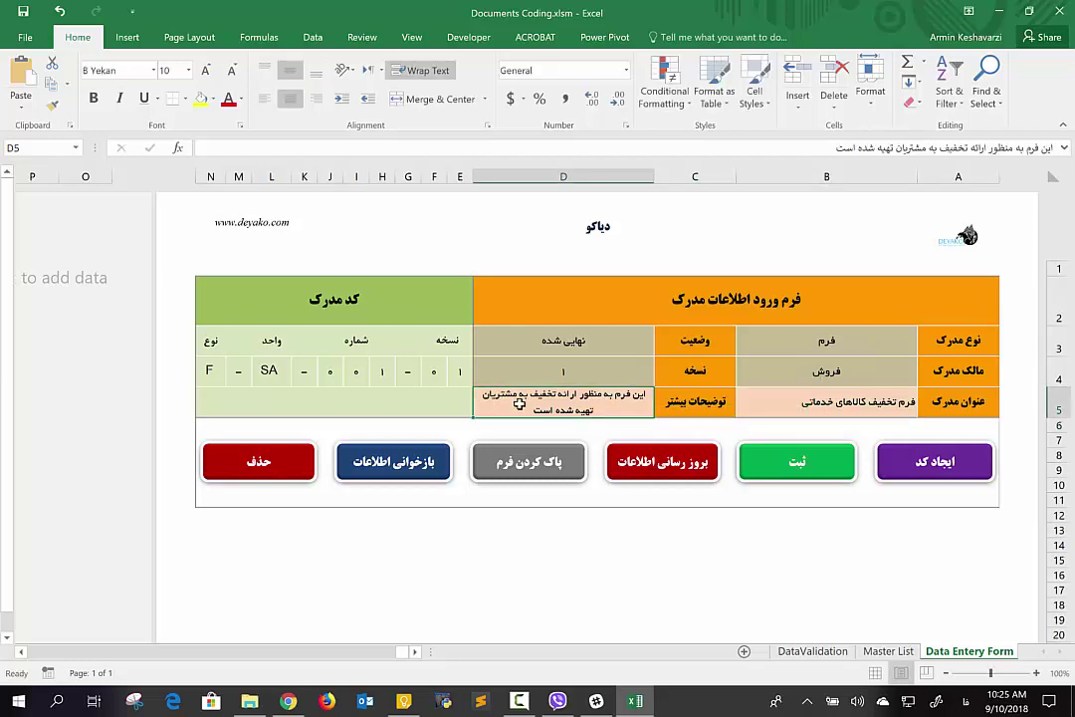
{"action": "double_click", "coordinate": [597, 410]}
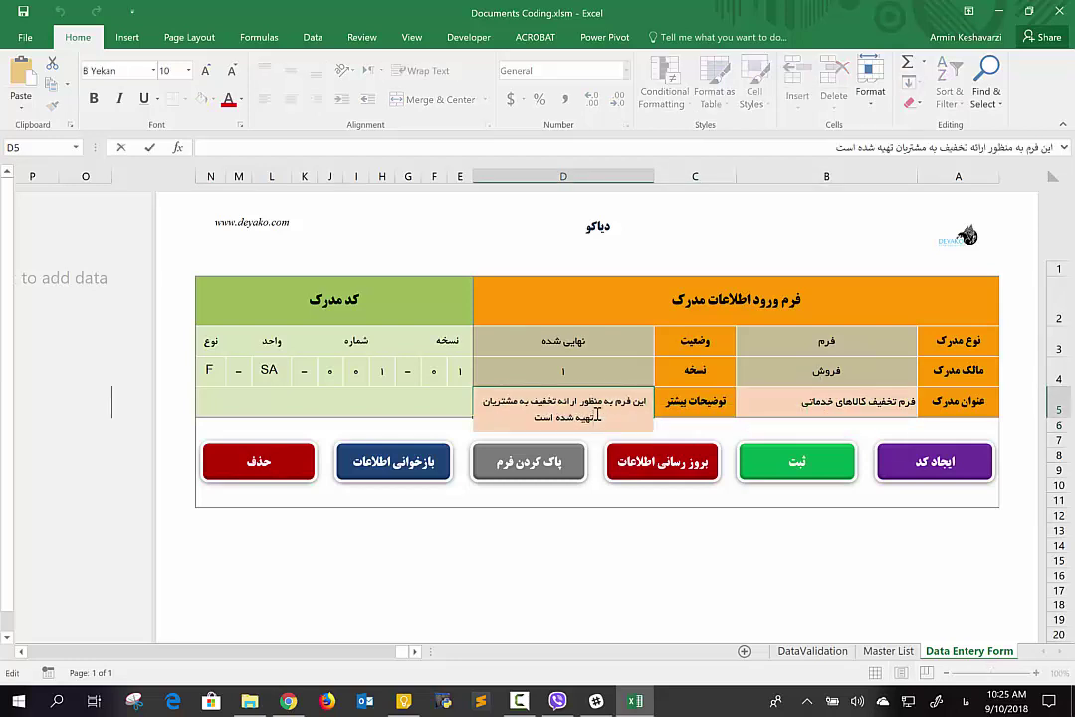
{"action": "type", "text": "تها"}
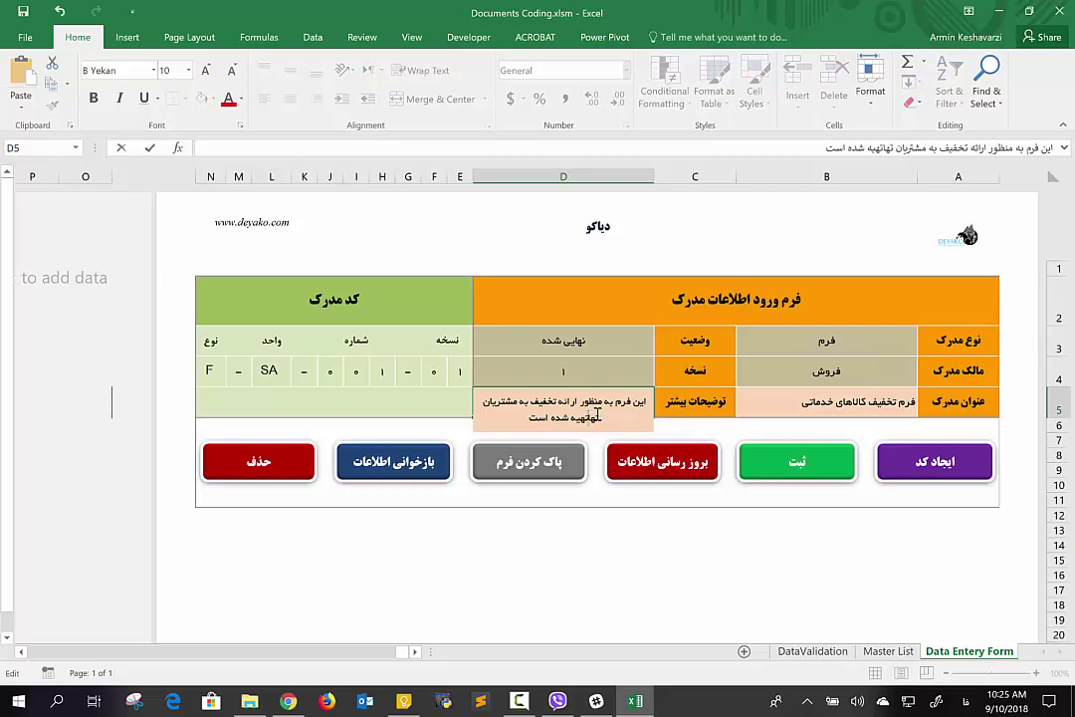
{"action": "type", "text": "ی برای خد"}
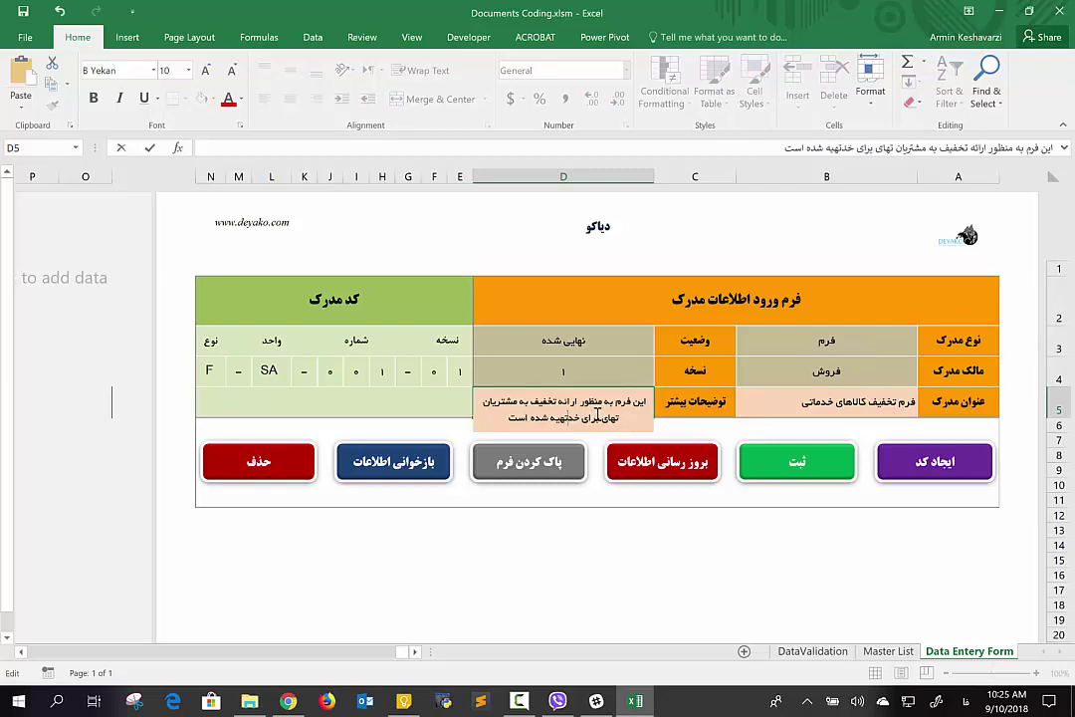
{"action": "key", "text": "BackSpace"}
{"action": "key", "text": "BackSpace"}
{"action": "key", "text": "BackSpace"}
{"action": "key", "text": "BackSpace"}
{"action": "key", "text": "BackSpace"}
{"action": "key", "text": "BackSpace"}
{"action": "key", "text": "BackSpace"}
{"action": "key", "text": "BackSpace"}
{"action": "key", "text": "BackSpace"}
{"action": "key", "text": "BackSpace"}
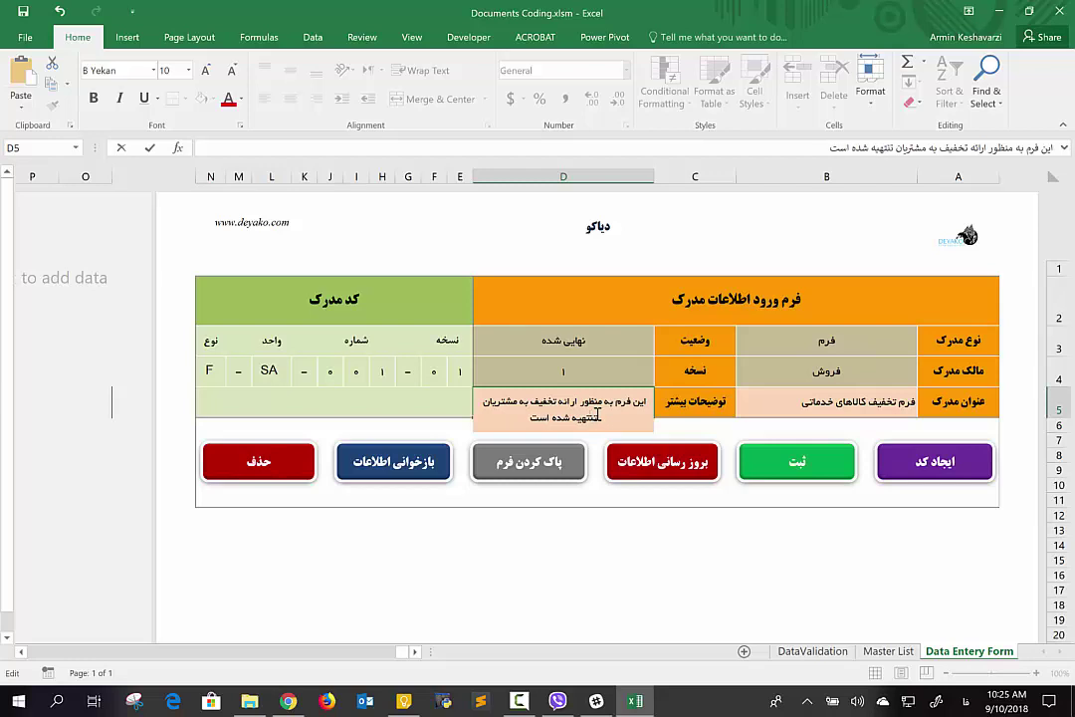
{"action": "type", "text": "نها برای خدمات"}
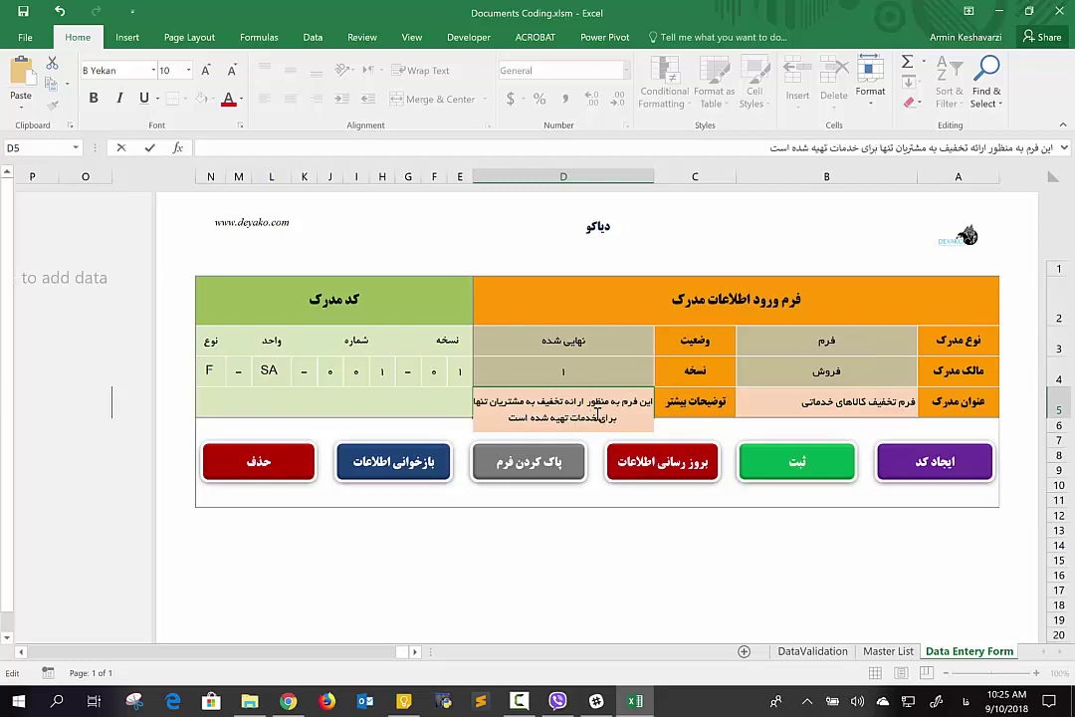
- Set the version to 2 and push the updated record to the Master List
{"action": "left_click", "coordinate": [601, 365]}
{"action": "type", "text": "2"}
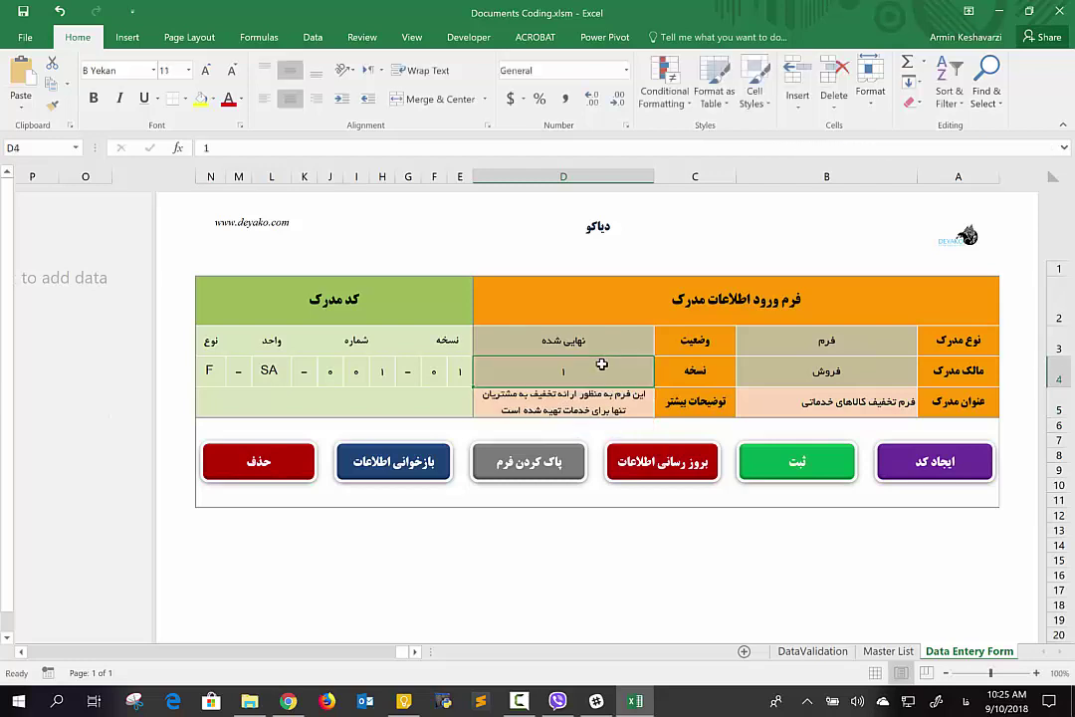
{"action": "key", "text": "ctrl+Return"}
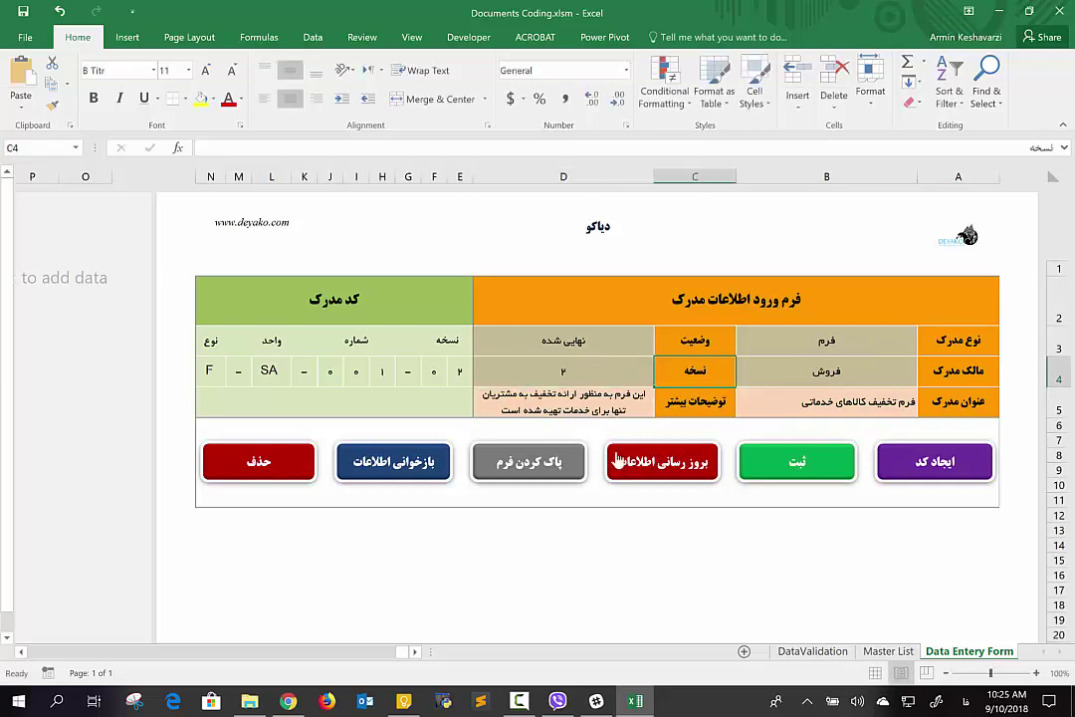
{"action": "left_click", "coordinate": [647, 458]}
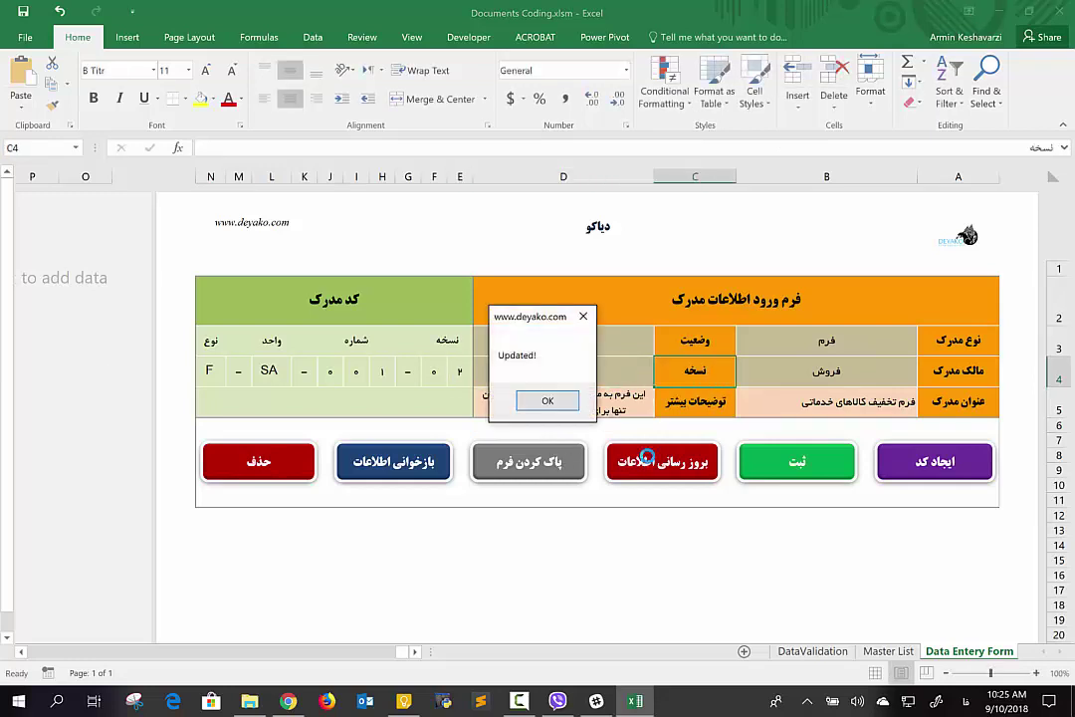
{"action": "left_click", "coordinate": [548, 400]}
{"action": "left_click", "coordinate": [886, 652]}
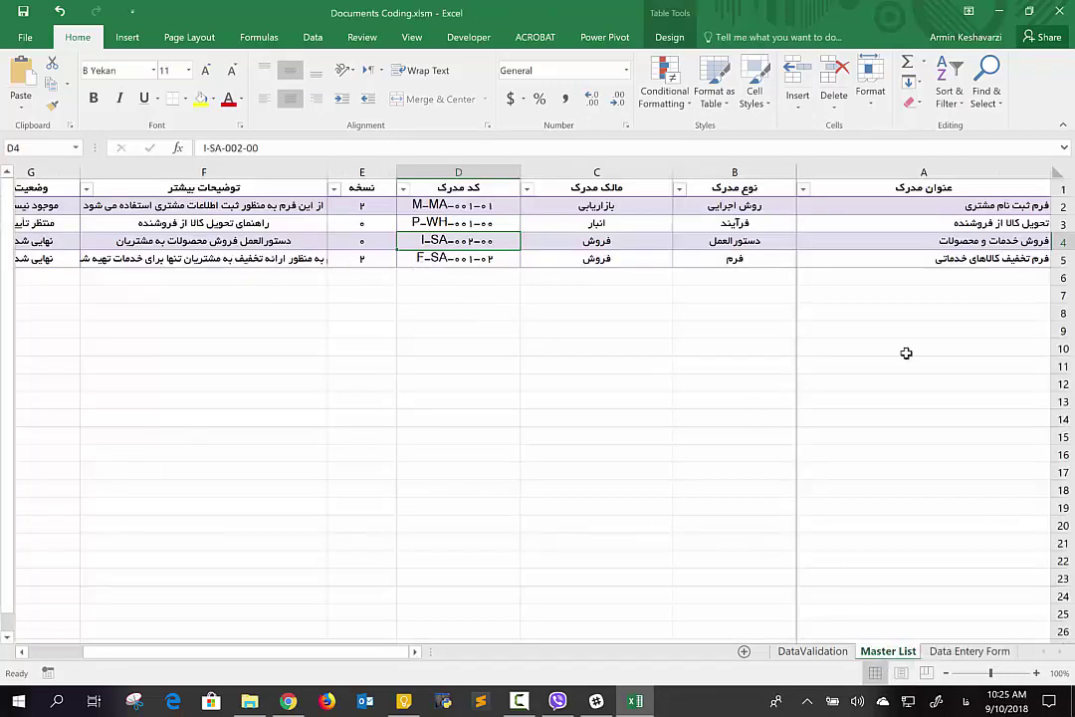
- Return to the Data Entery Form sheet after checking row 5 shows F-SA-001-02
{"action": "left_click", "coordinate": [952, 652]}
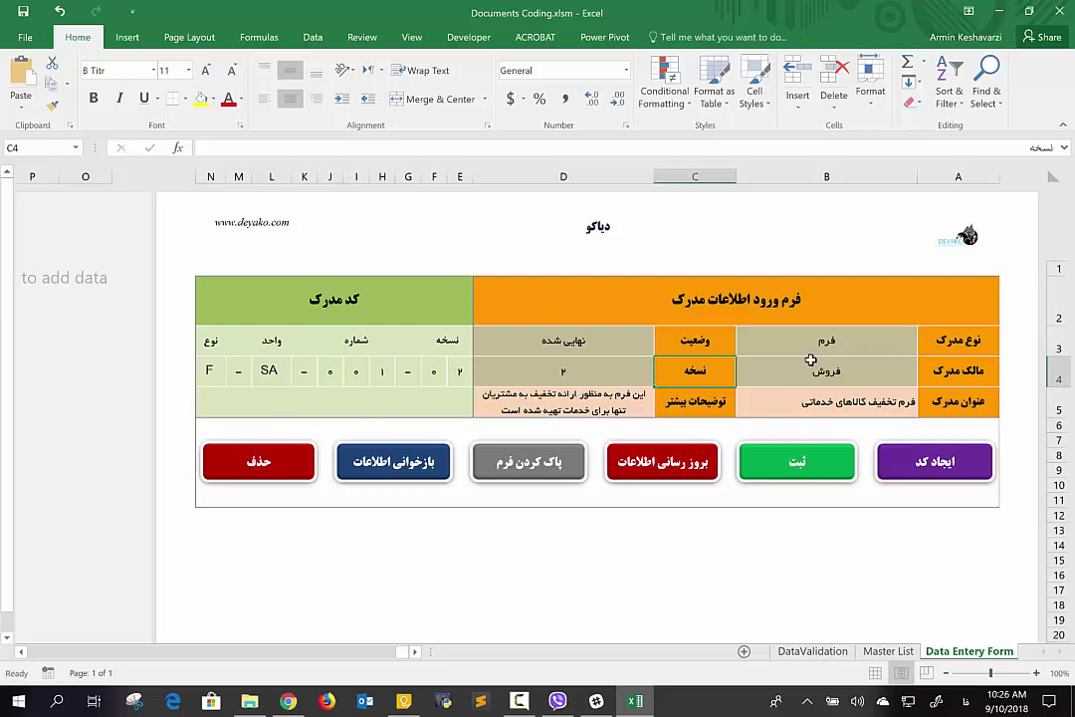
{"action": "left_click", "coordinate": [870, 403]}
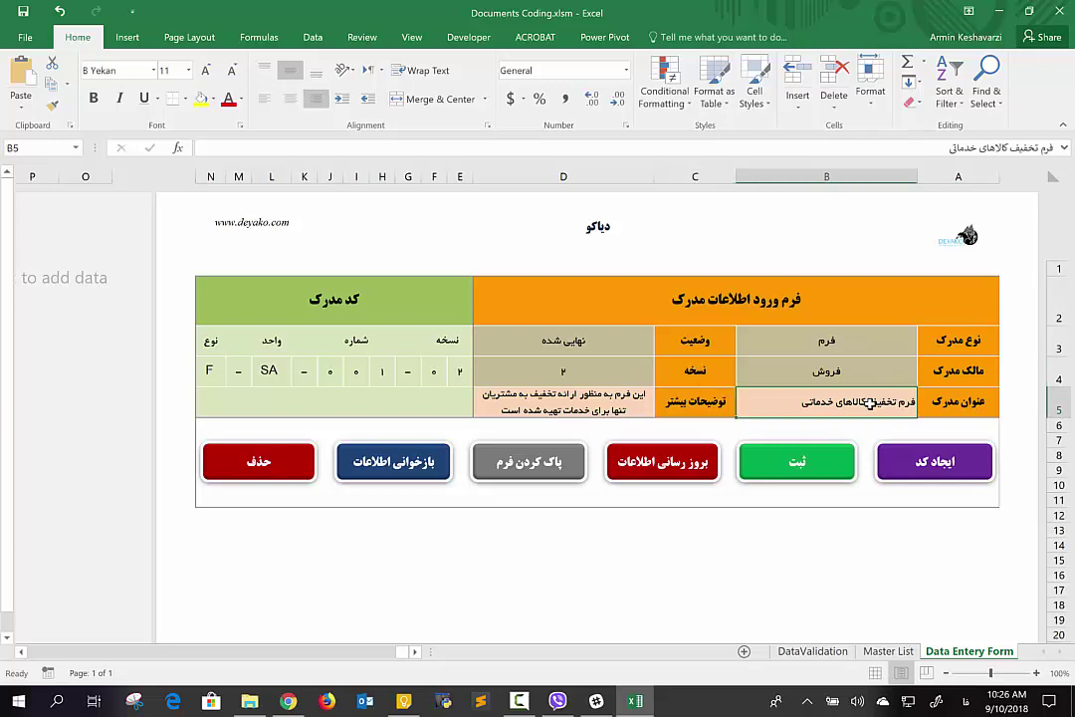
{"action": "left_click", "coordinate": [642, 402]}
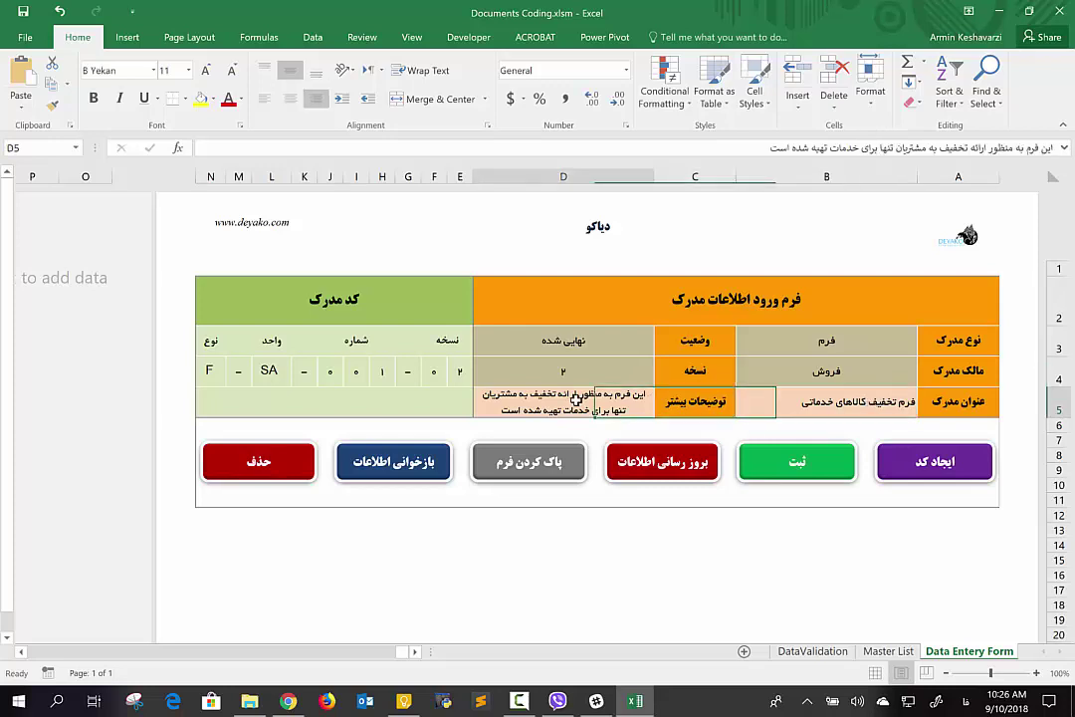
{"action": "left_click", "coordinate": [826, 344]}
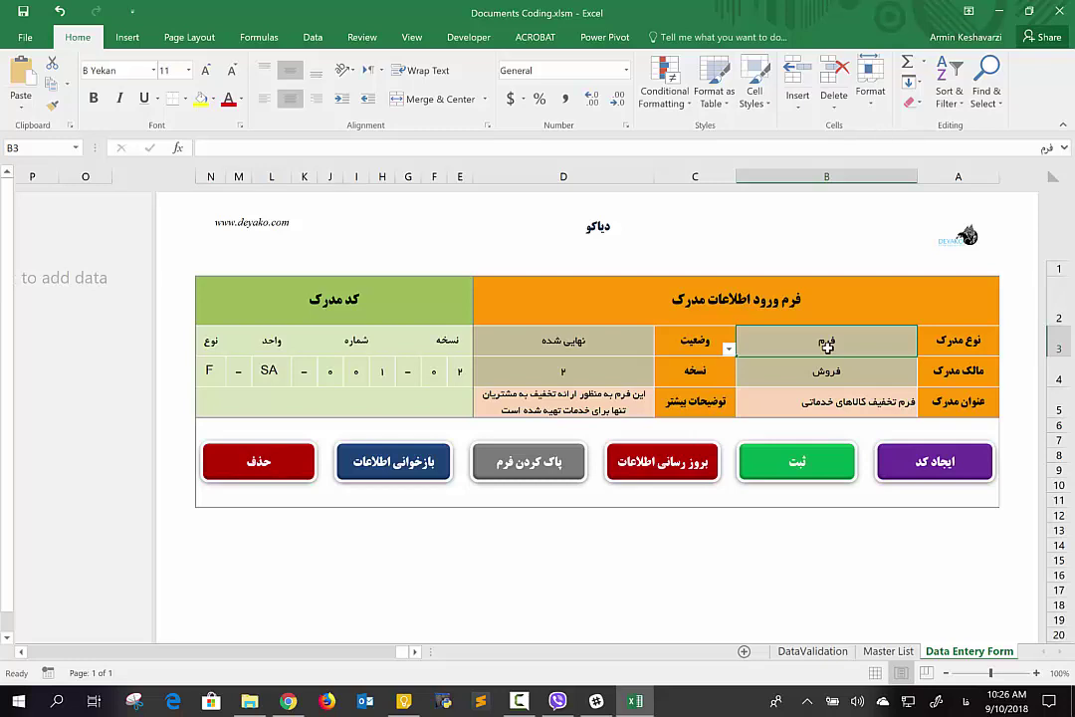
{"action": "left_click", "coordinate": [727, 347]}
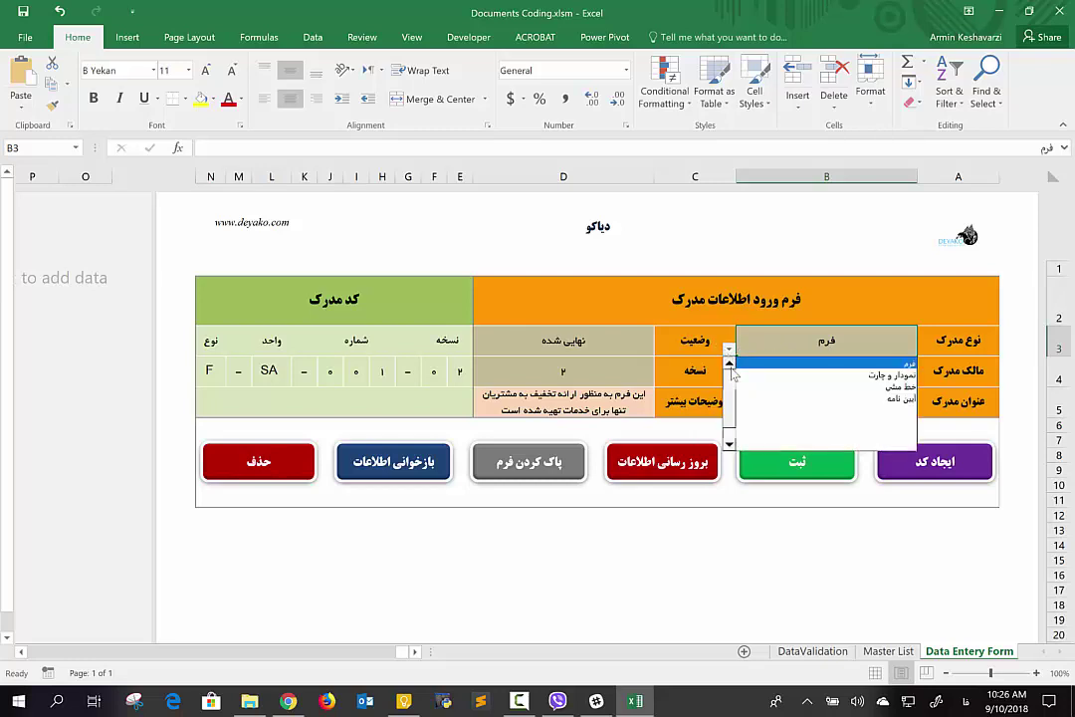
{"action": "scroll", "coordinate": [733, 372], "scroll_direction": "up", "scroll_amount": 2}
{"action": "key", "text": "Escape"}
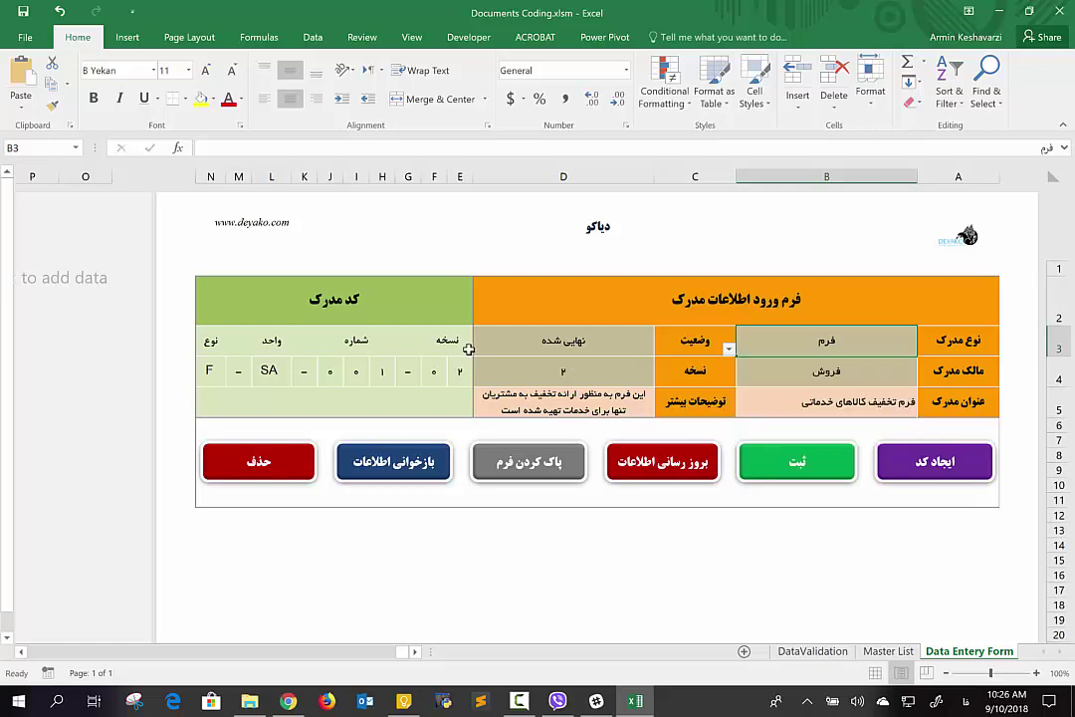